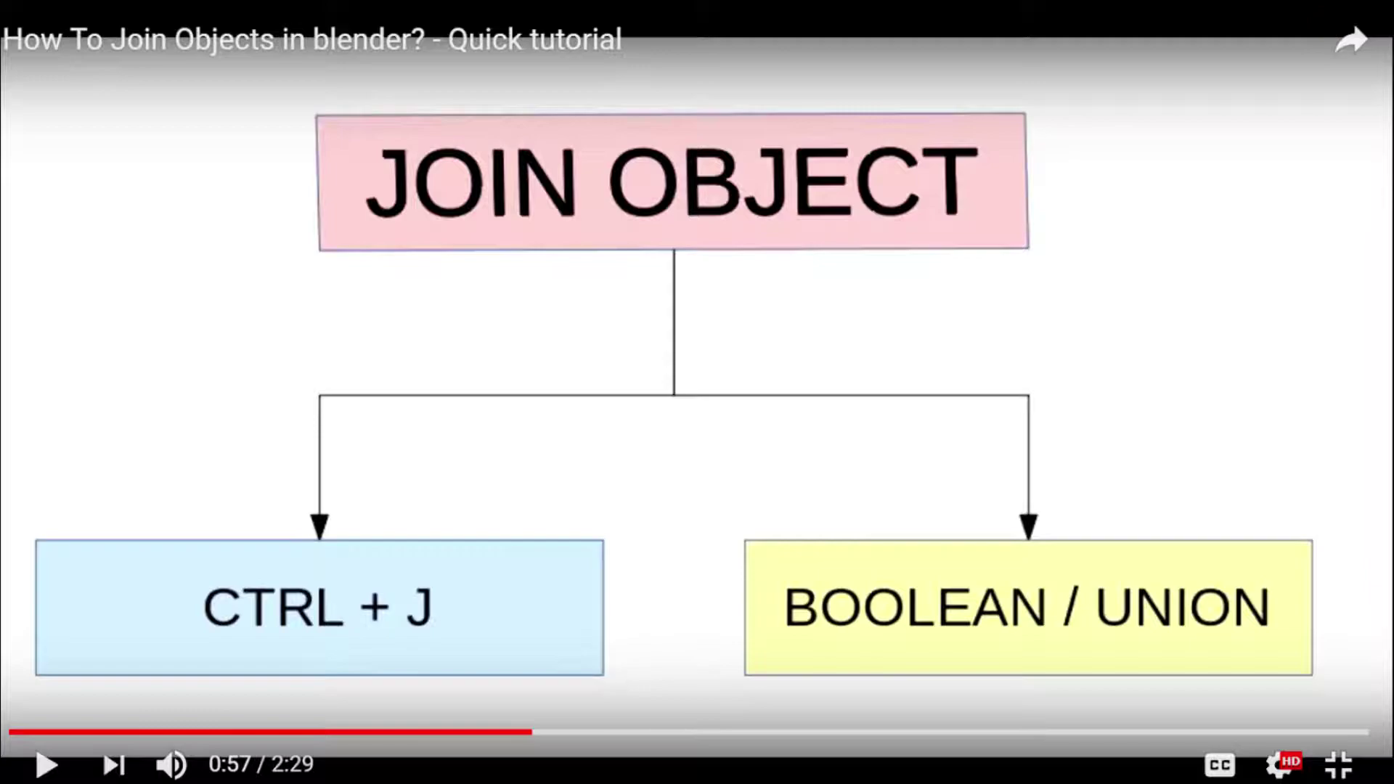
Switch to the Movies & TV player and start playback of the recorded gun modelling session
mouse_move(380, 654)
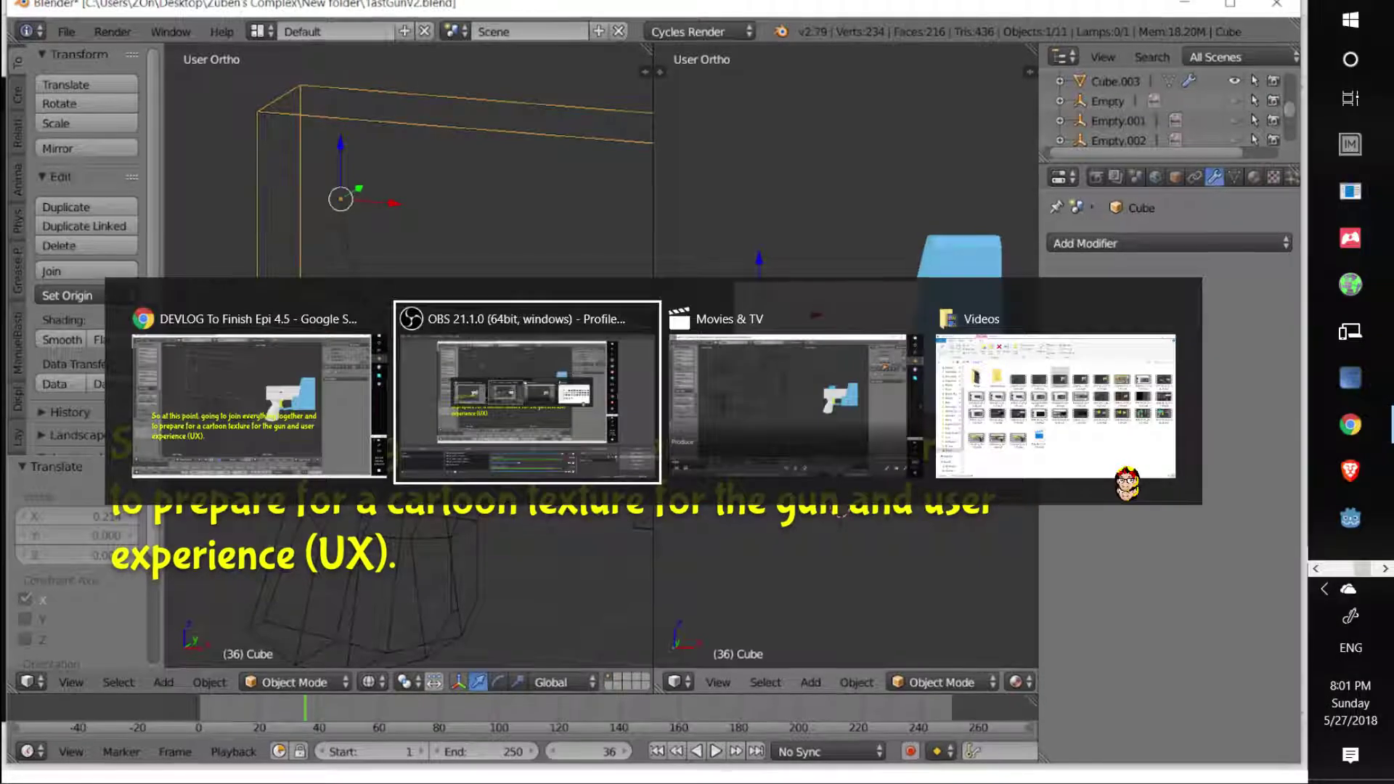
key("alt+Tab")
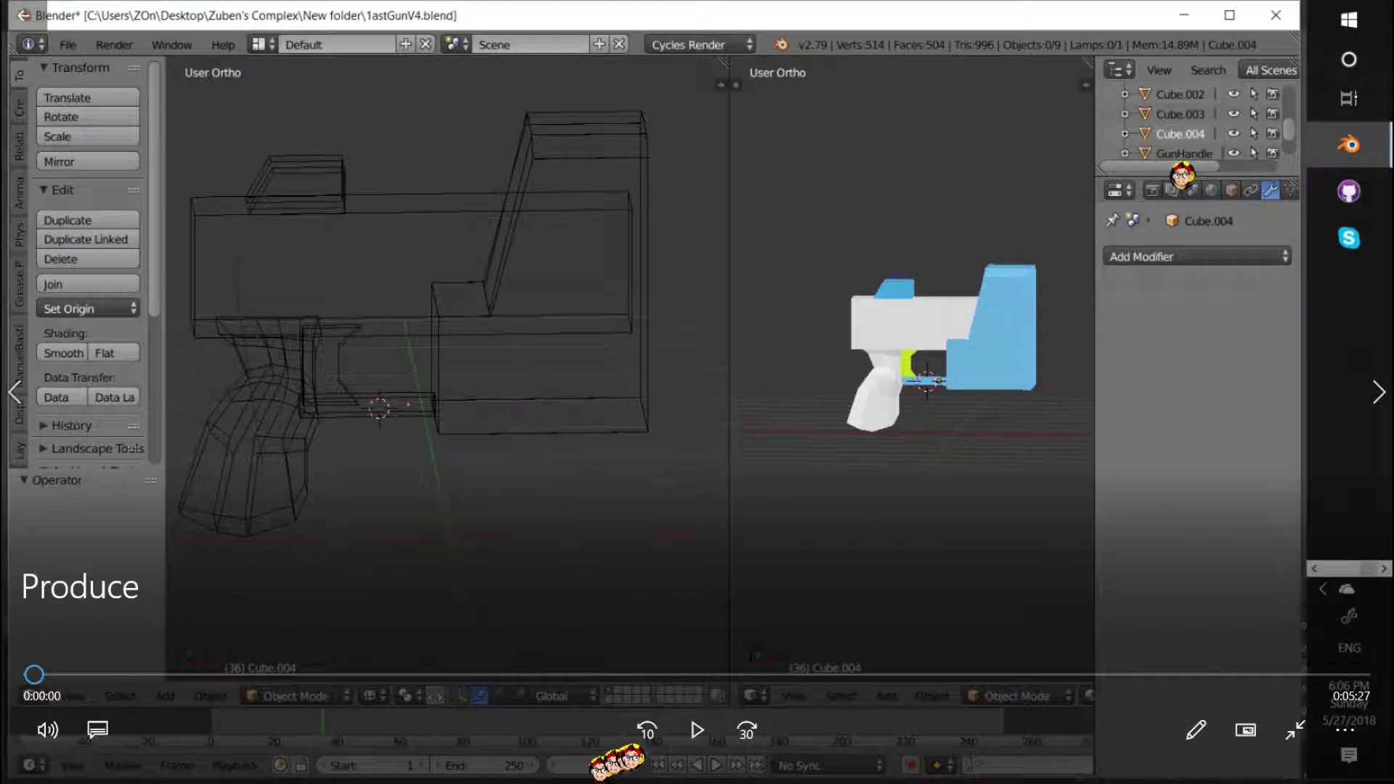
left_click(695, 729)
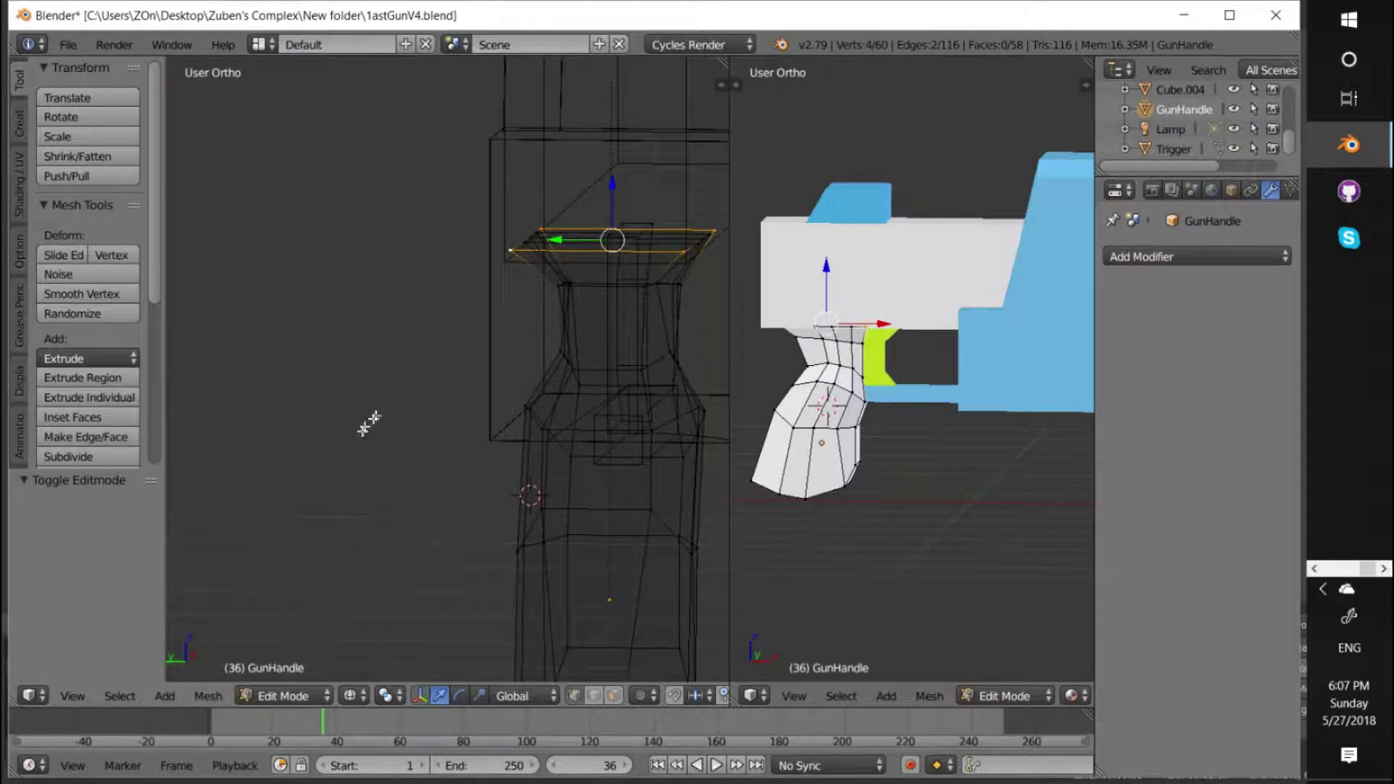
Try scaling the gun handle's top edges along one axis and its top faces uniformly
key("s")
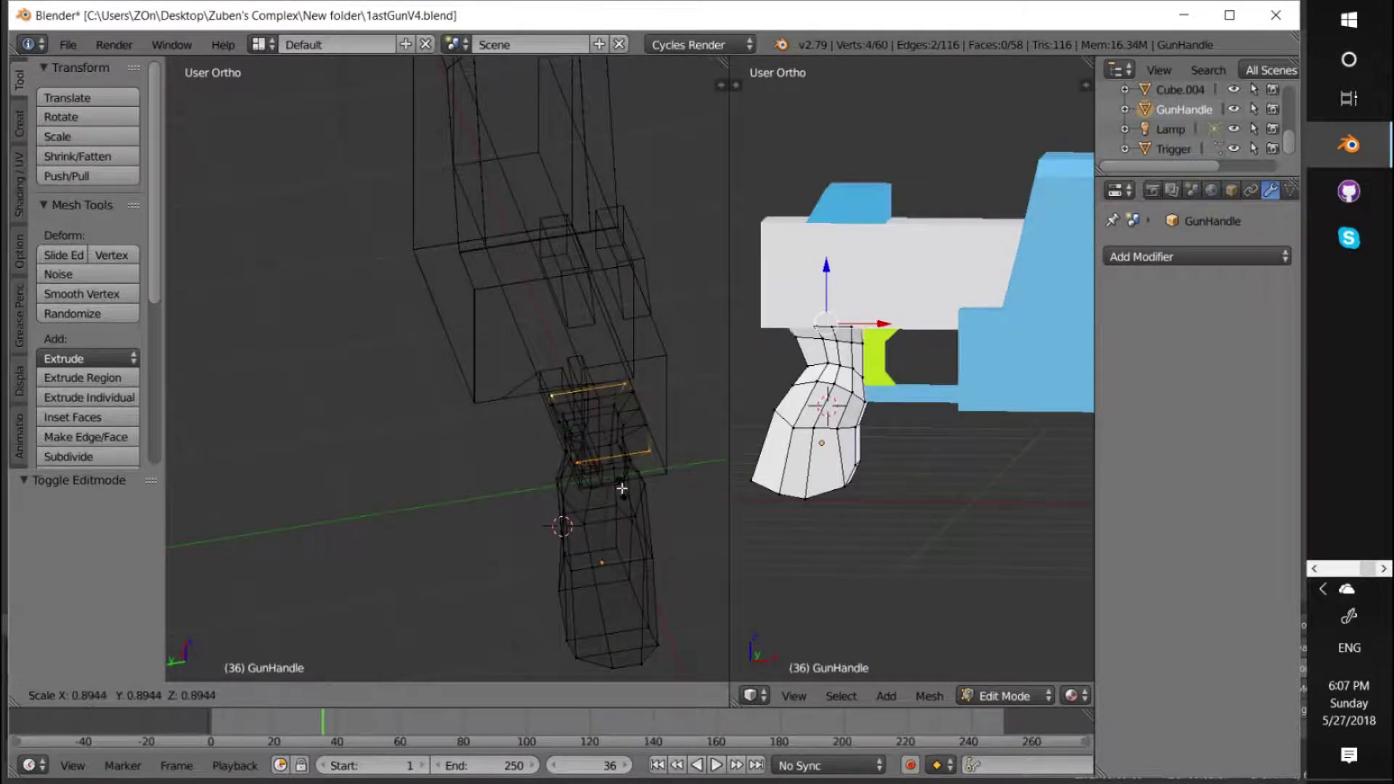
key("z")
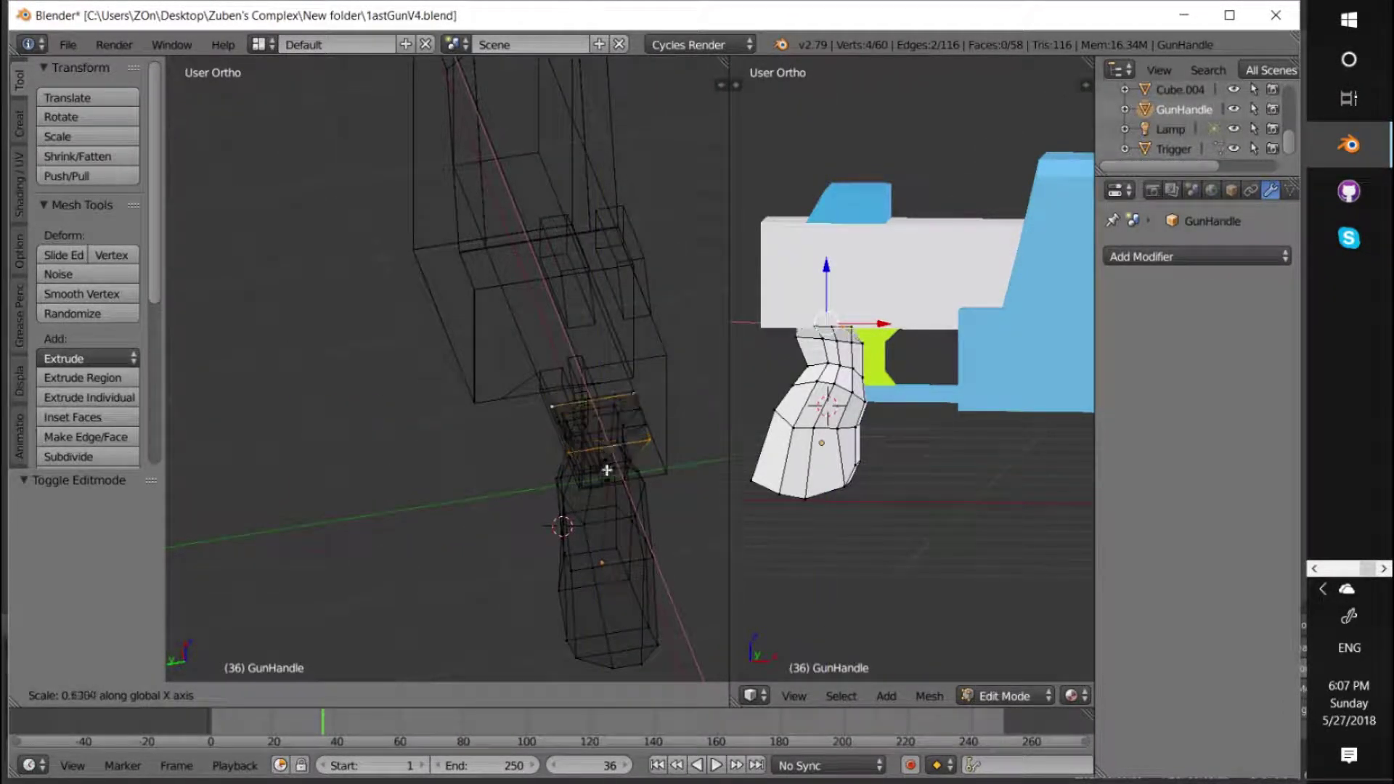
left_click(599, 443)
middle_click_drag(599, 444, 604, 443)
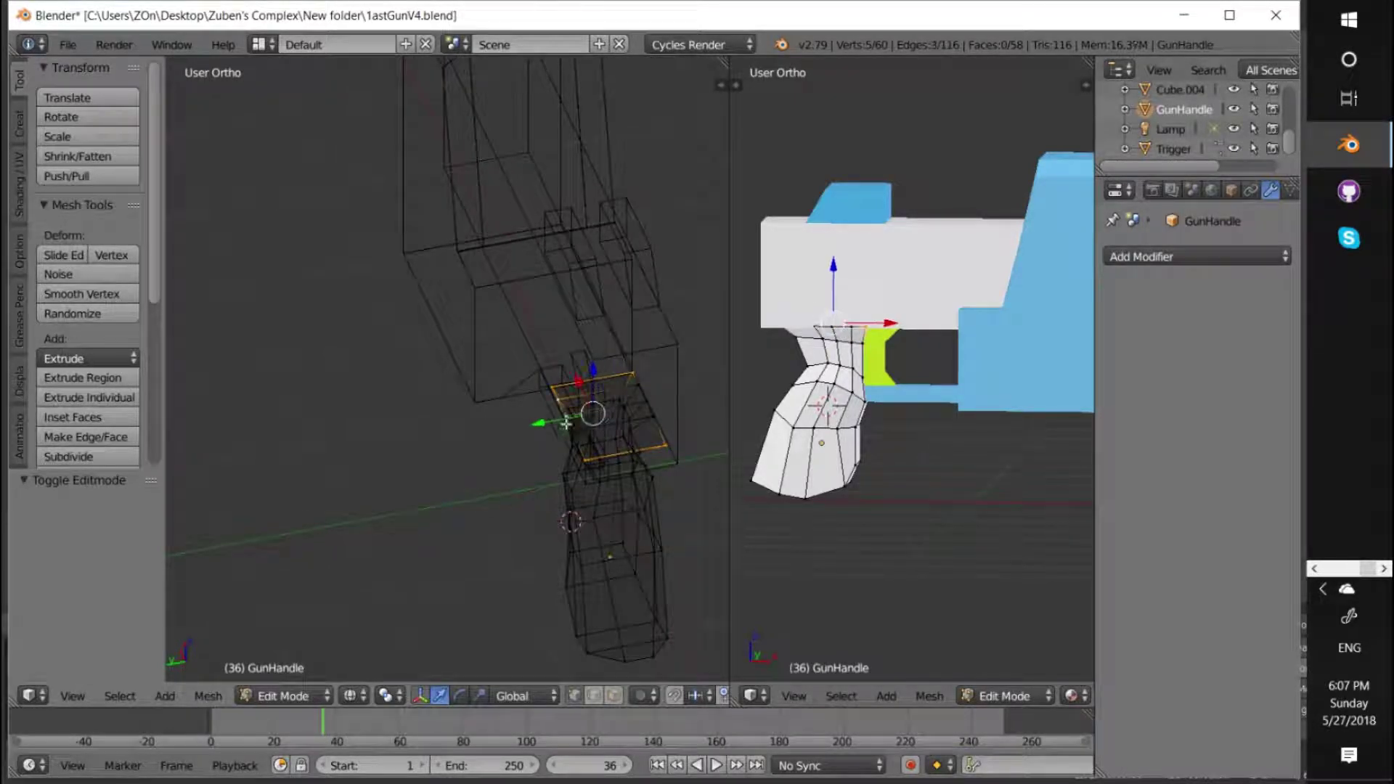
key("s")
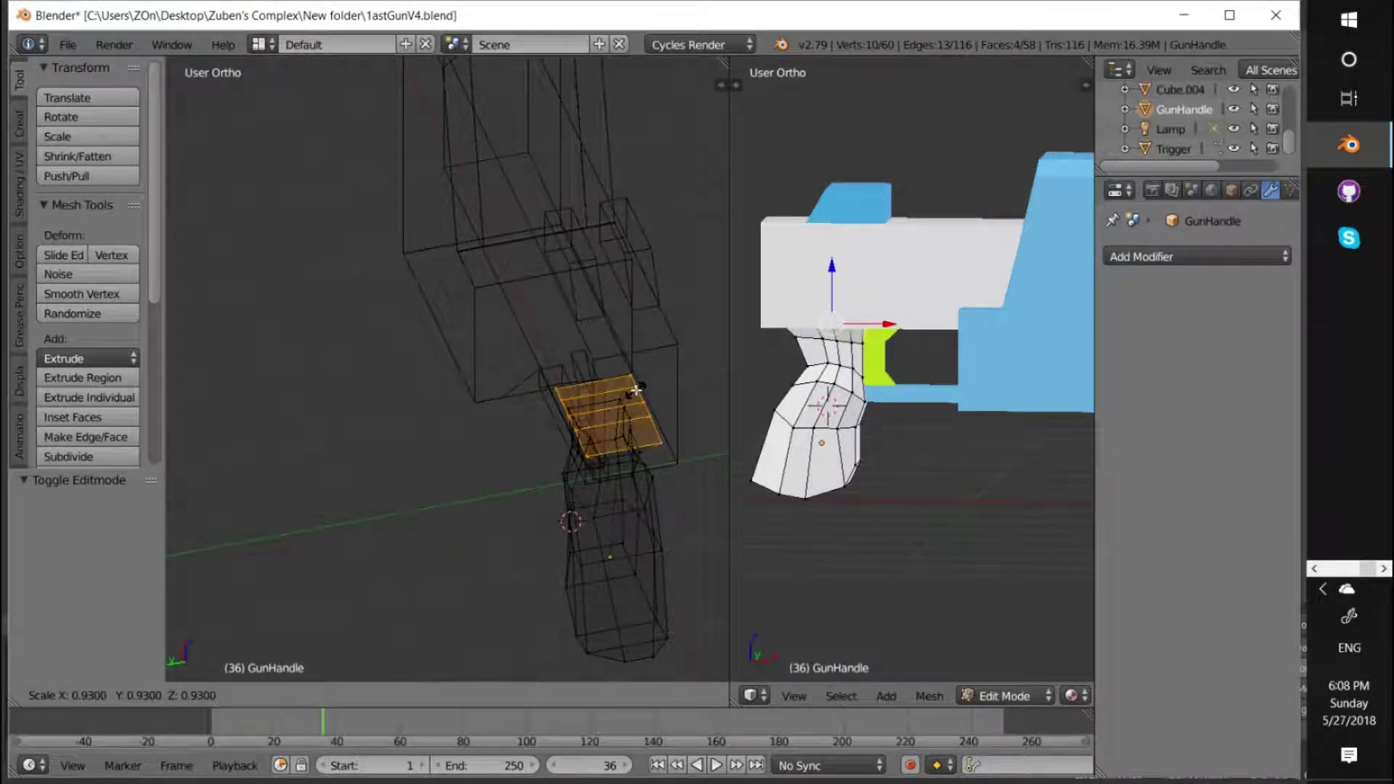
left_click(637, 390)
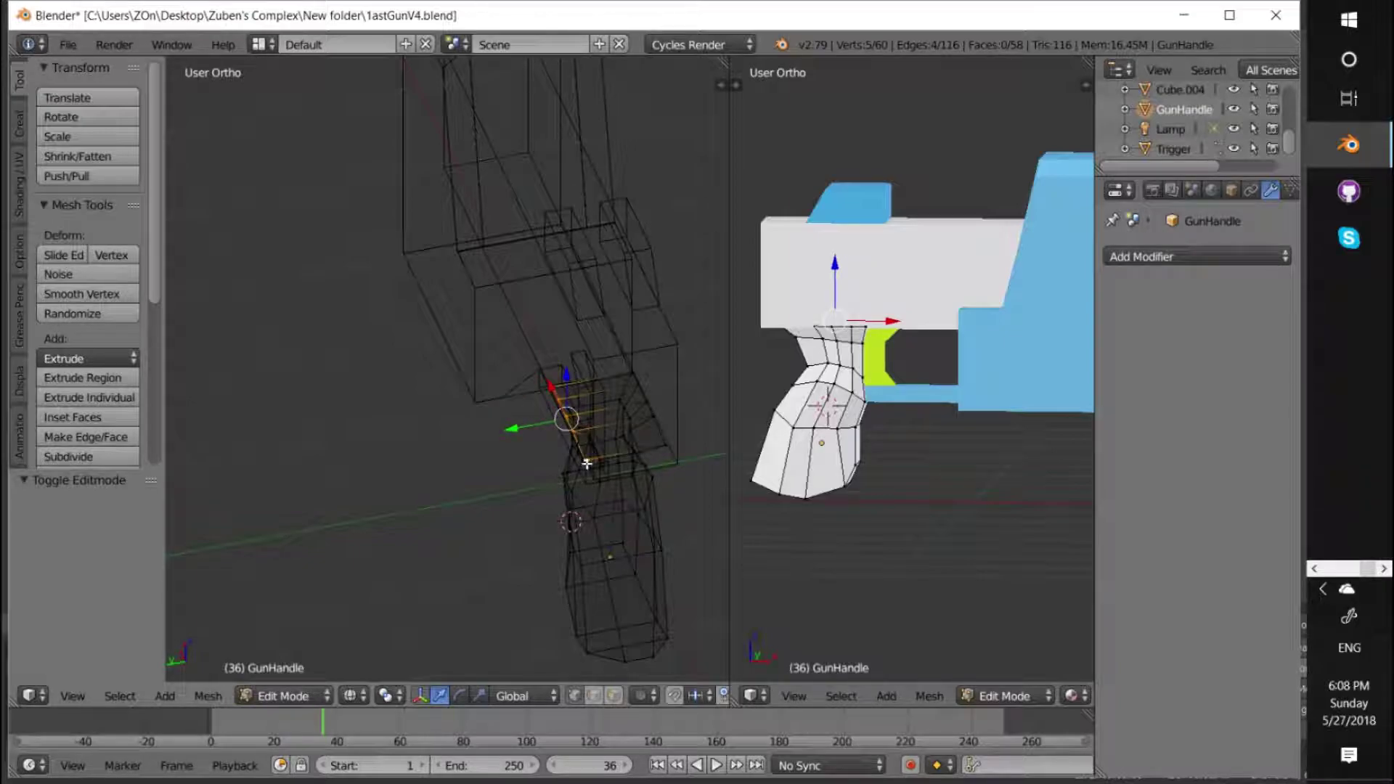
Move the five vertices along one side of the gun handle's top by about -0.079 along Y
middle_click_drag(567, 433, 574, 410)
key("g")
key("y")
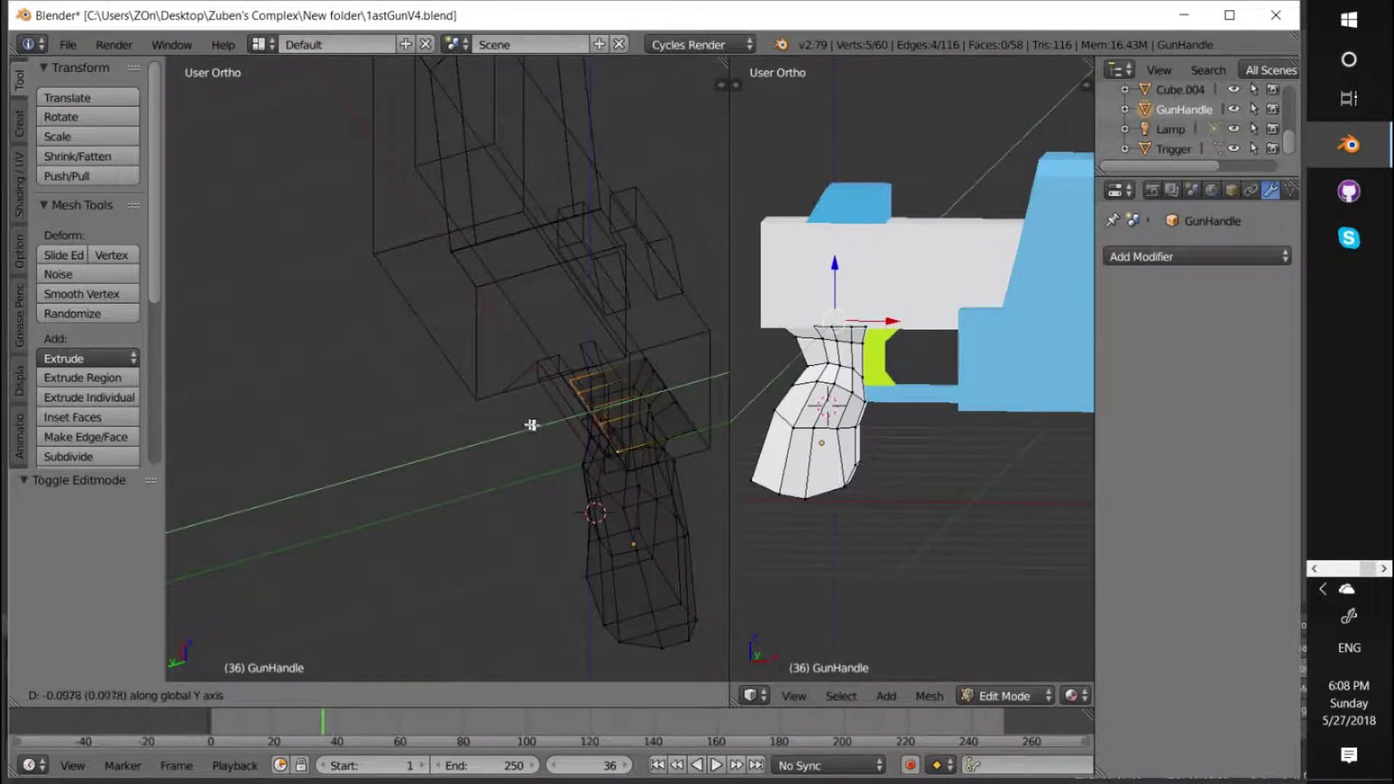
left_click(538, 421)
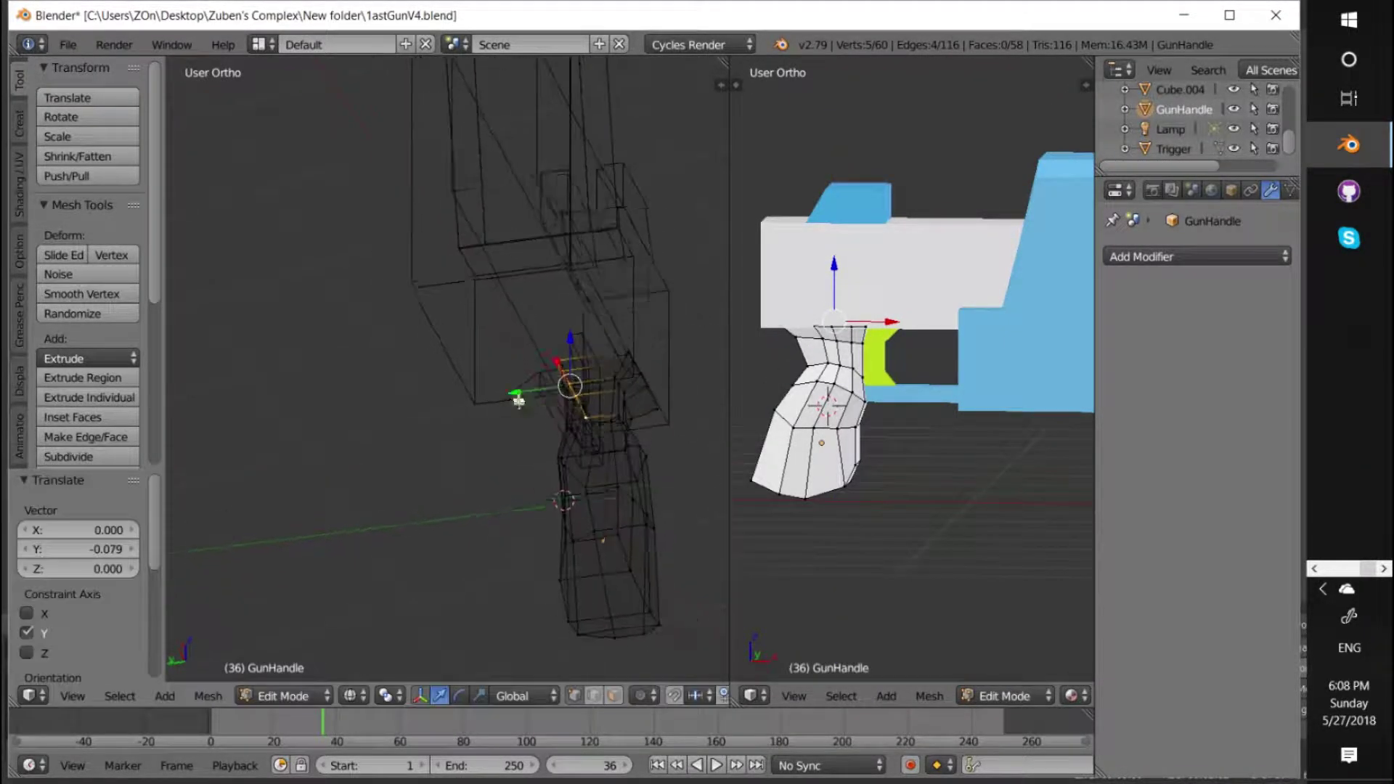
Try to move a single vertex on the opposite side of the handle's top along Y
middle_click_drag(537, 420, 559, 341)
middle_click_drag(814, 305, 566, 364)
right_click(566, 364)
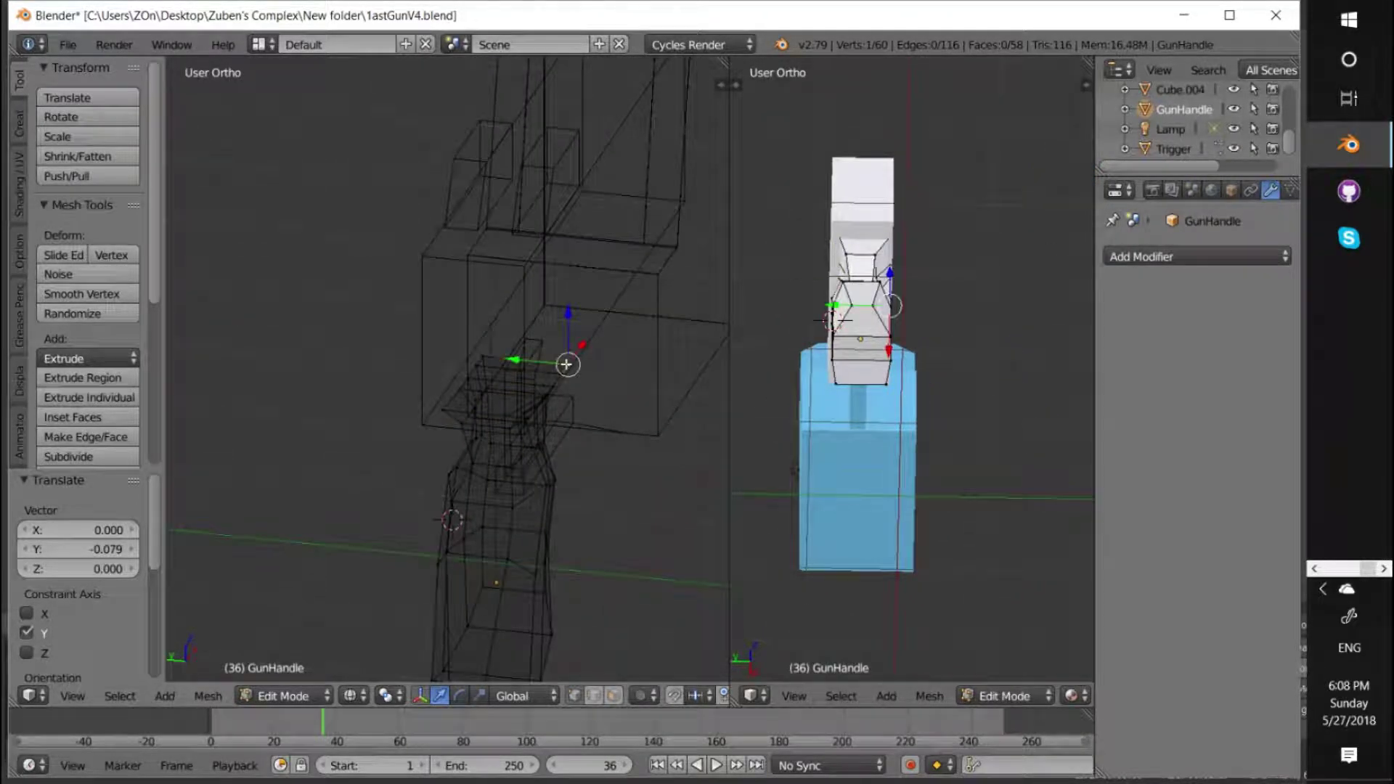
key("g")
key("y")
left_click(565, 433)
Select the five vertices on the opposite side of the handle's top and move them about 0.070 along Y
scroll(835, 327, "up", 5)
right_click(531, 408, "shift")
middle_click_drag(536, 408, 612, 435)
right_click(611, 448)
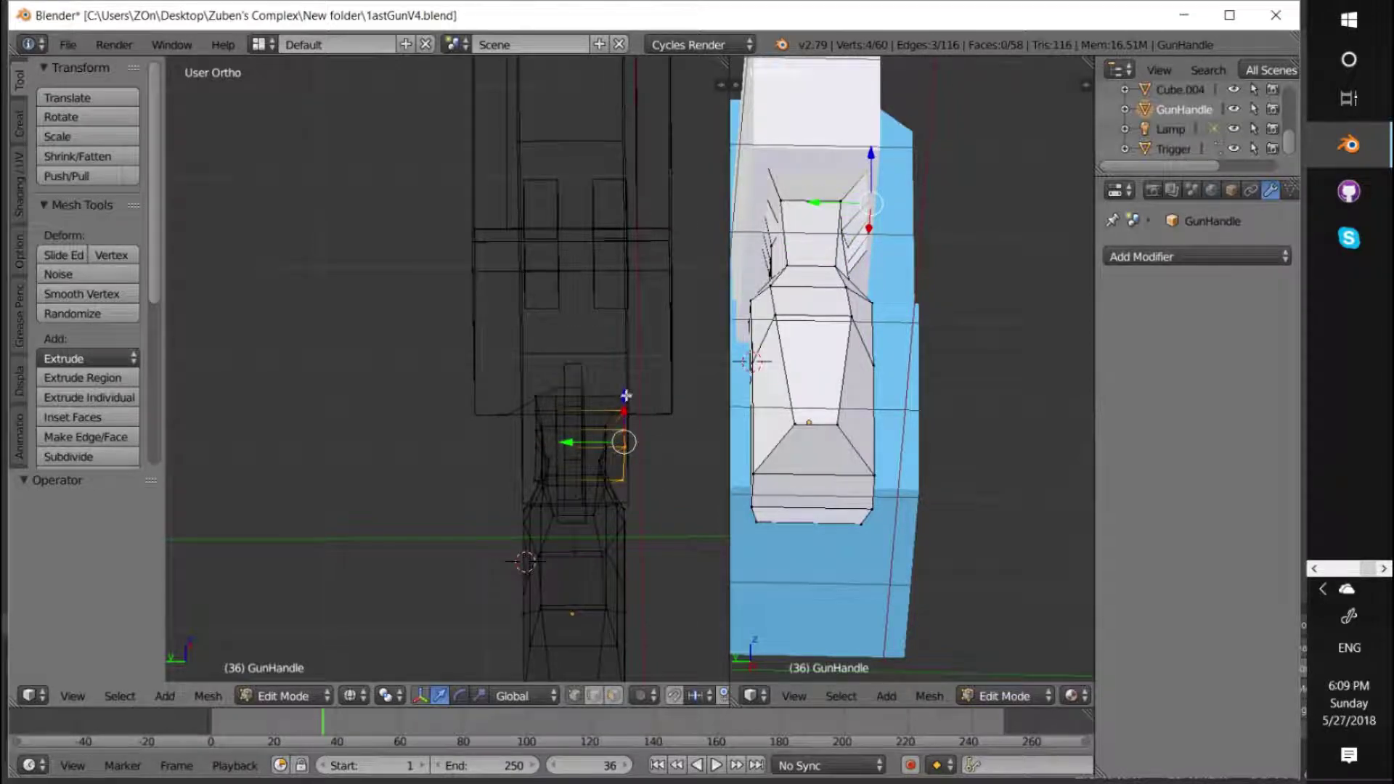
right_click(625, 396, "shift")
key("g")
key("y")
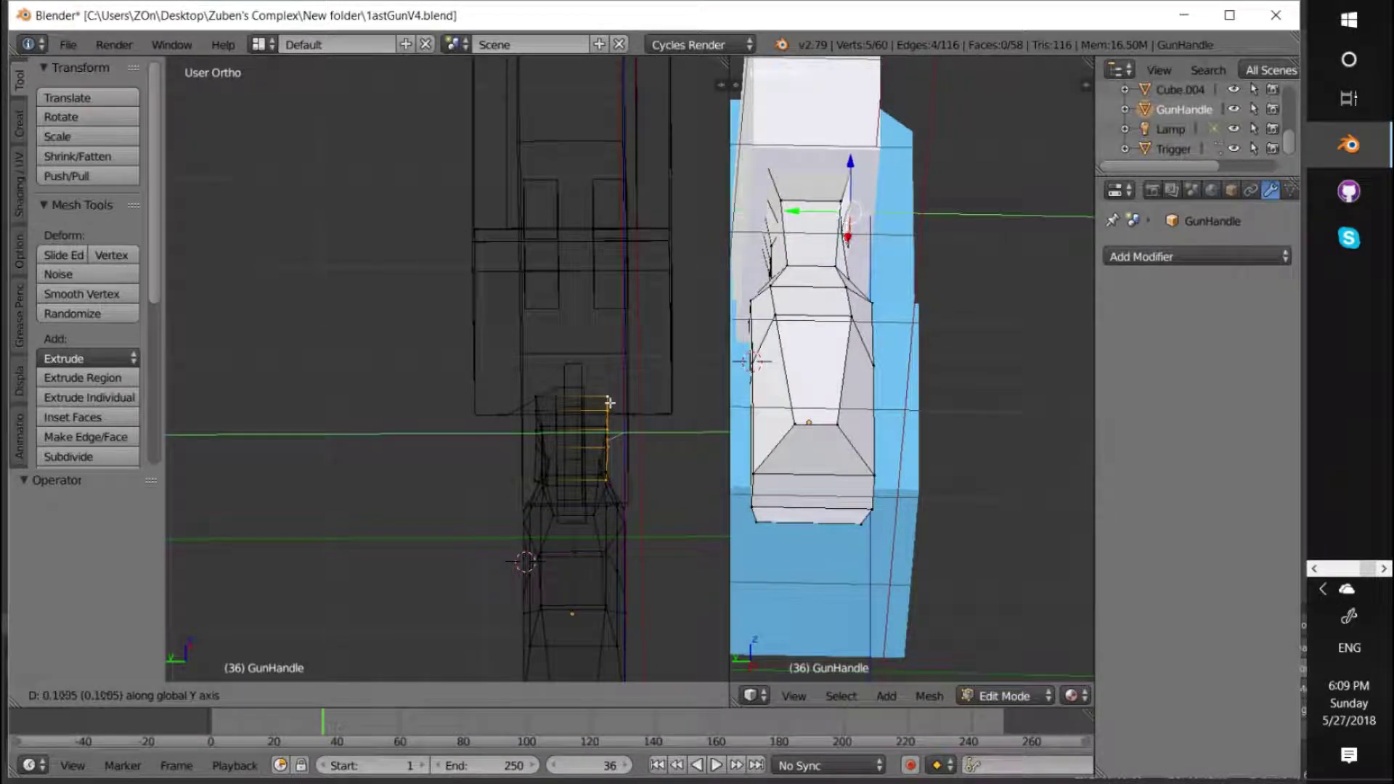
left_click(615, 405)
Return to Object Mode, select Cube.004 and add a Boolean modifier to it
middle_click_drag(986, 313, 865, 356)
scroll(1016, 364, "down", 8)
middle_click_drag(1053, 363, 1019, 374)
left_click(1183, 148)
scroll(1197, 122, "up", 1)
left_click(1191, 115)
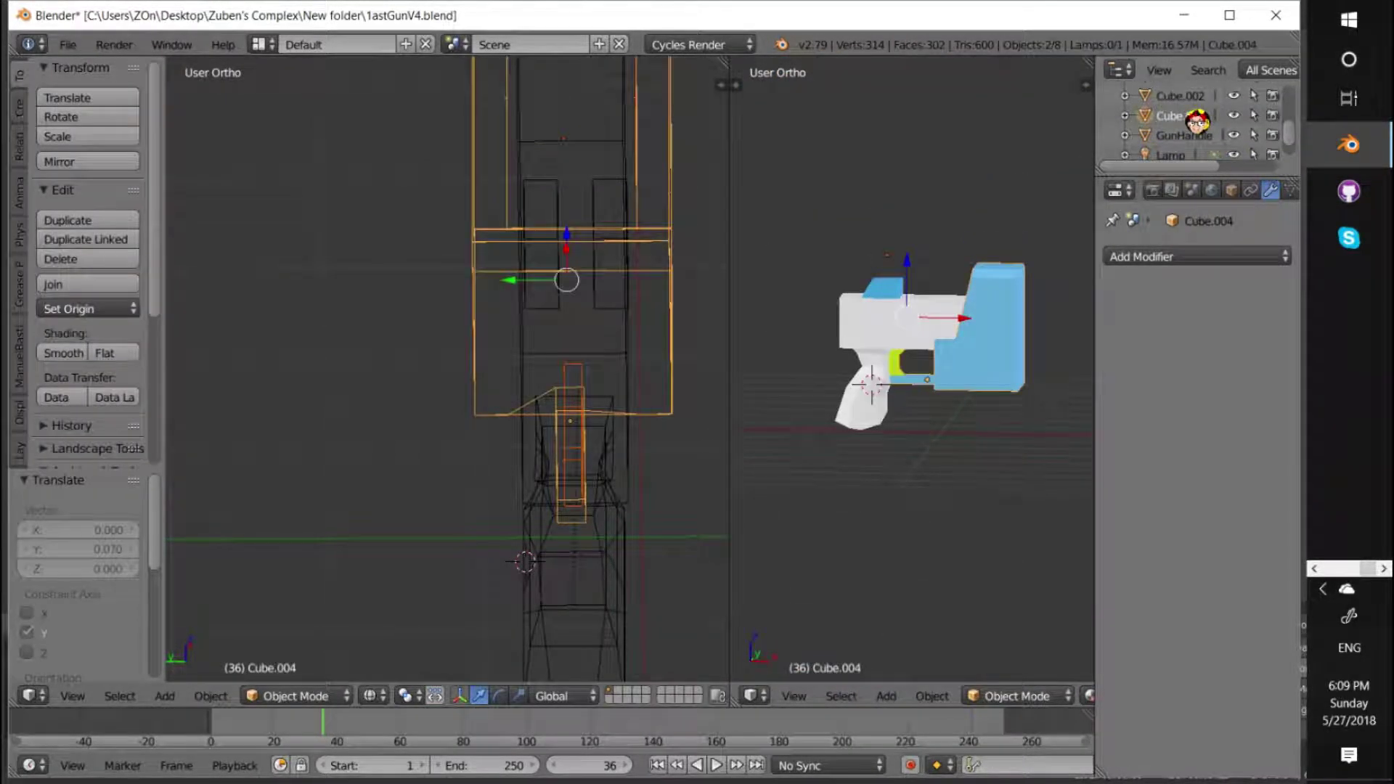
left_click(1202, 256)
left_click(887, 350)
Set the Boolean operation to Union with GunHandle as the object and apply the modifier
left_click(1155, 408)
left_click(1122, 361)
left_click(1245, 408)
left_click(1143, 513)
left_click(1244, 408)
left_click(1187, 496)
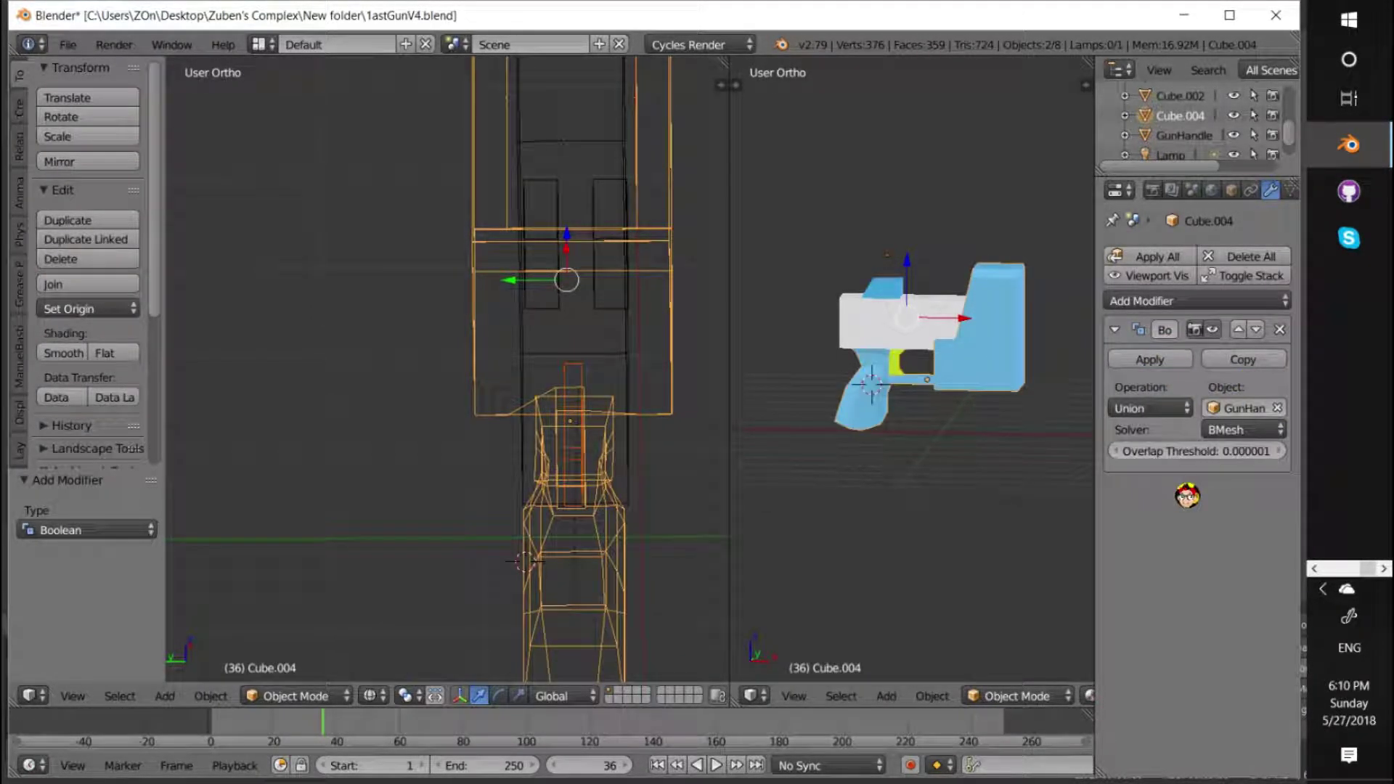
left_click(1169, 361)
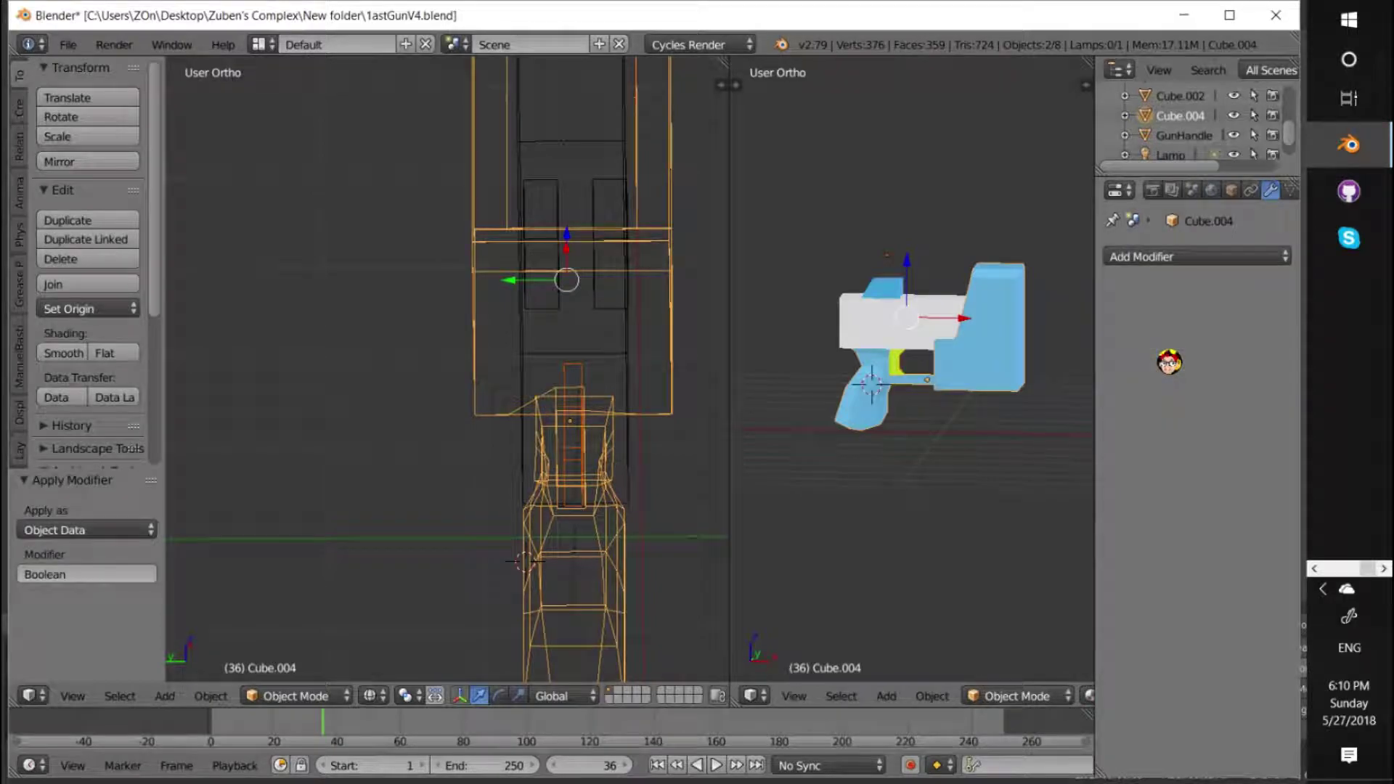
Delete the separate GunHandle object, keeping the handle merged into Cube.004
scroll(927, 339, "up", 2)
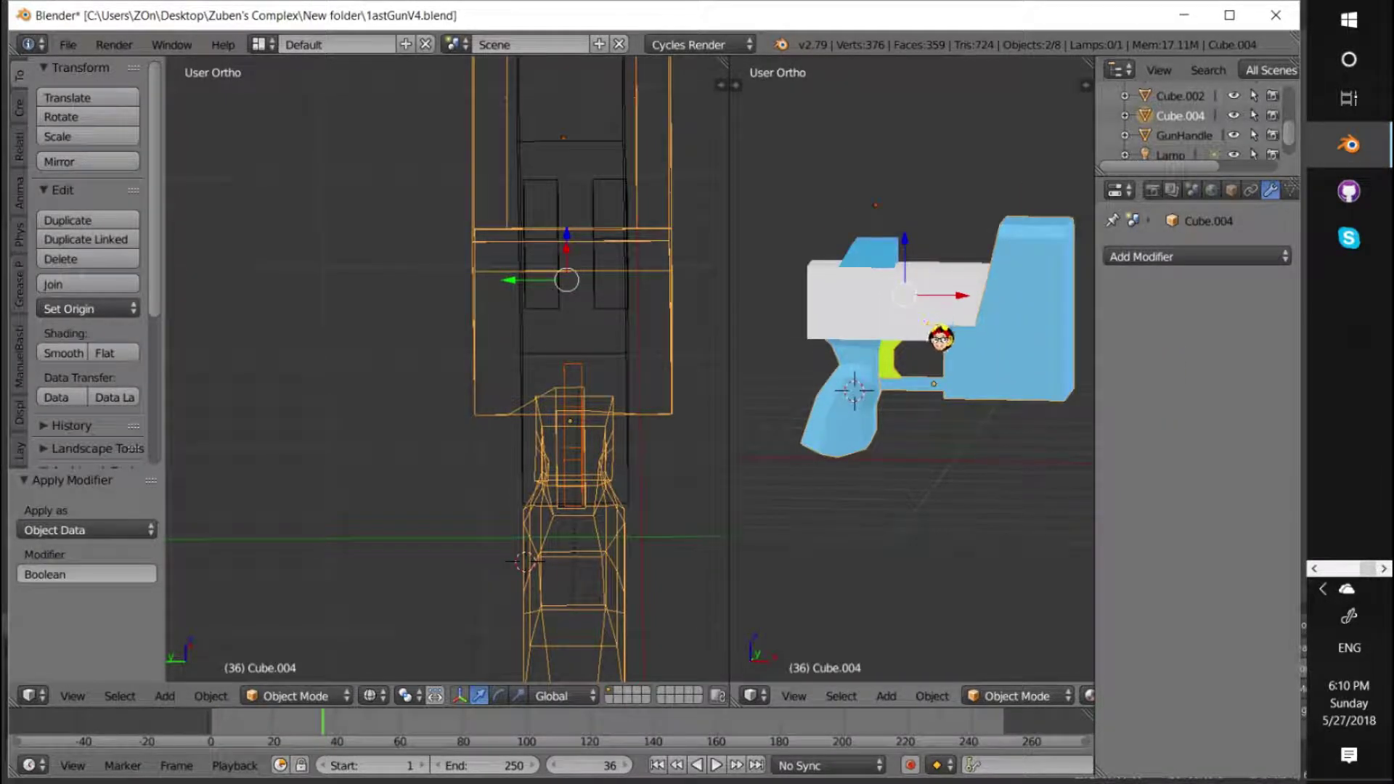
left_click(844, 301)
right_click(844, 301)
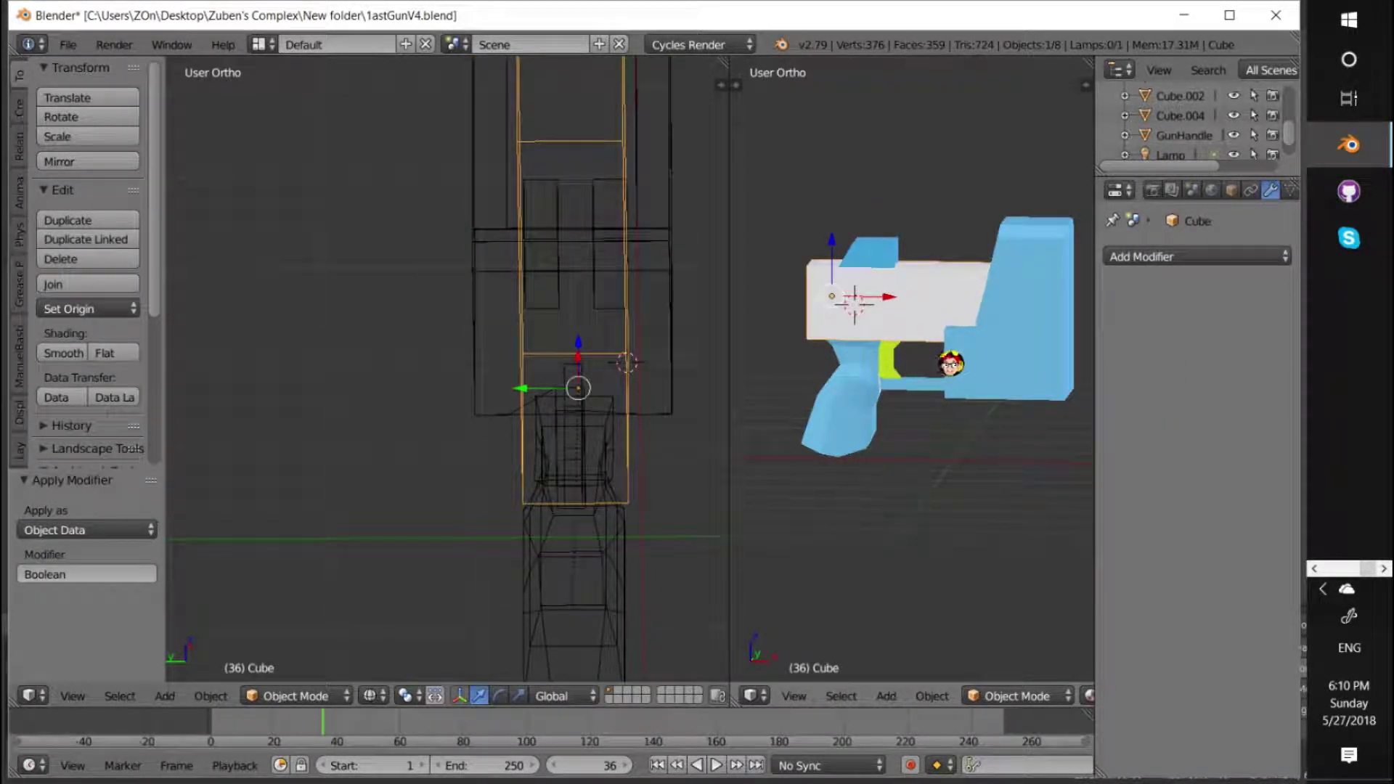
scroll(1199, 119, "down", 1)
left_click(1190, 90)
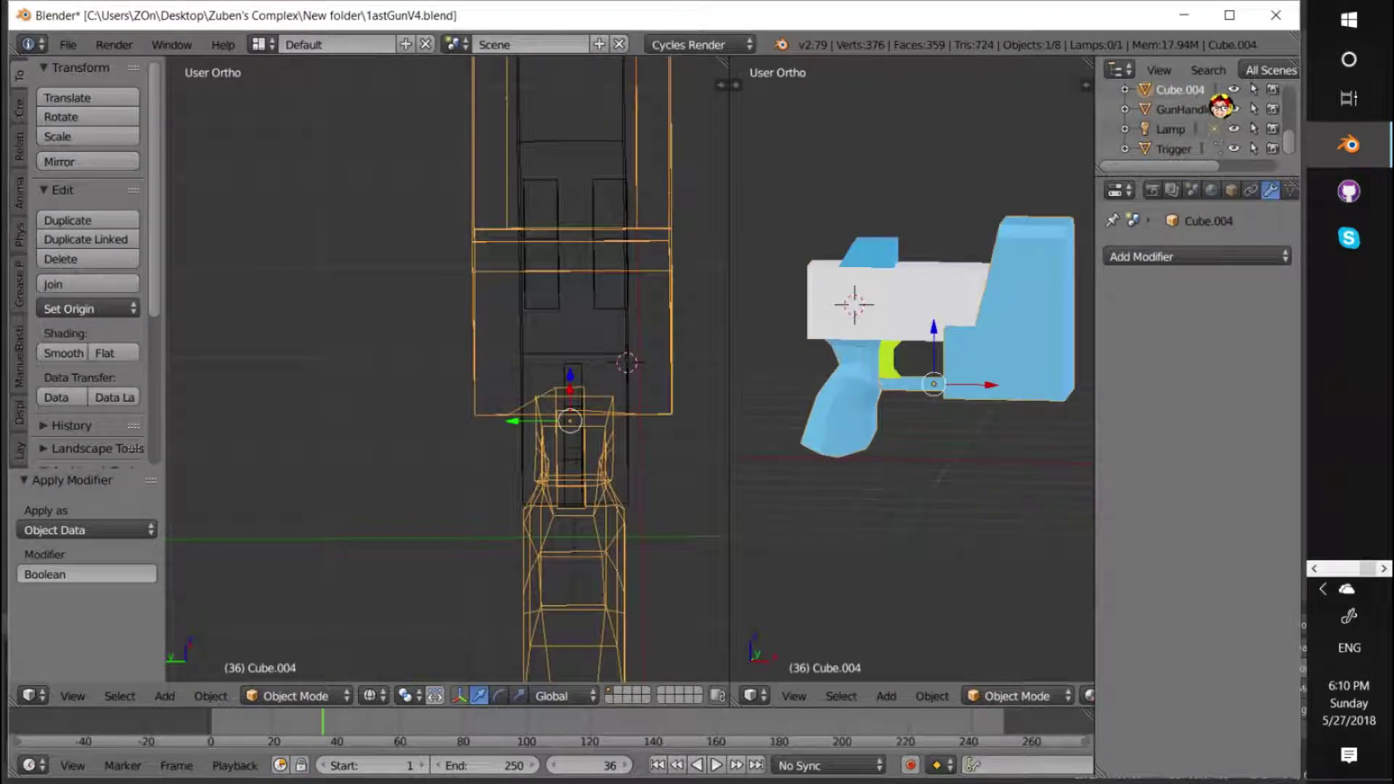
left_click(1200, 110)
right_click(1200, 115)
left_click(1162, 139)
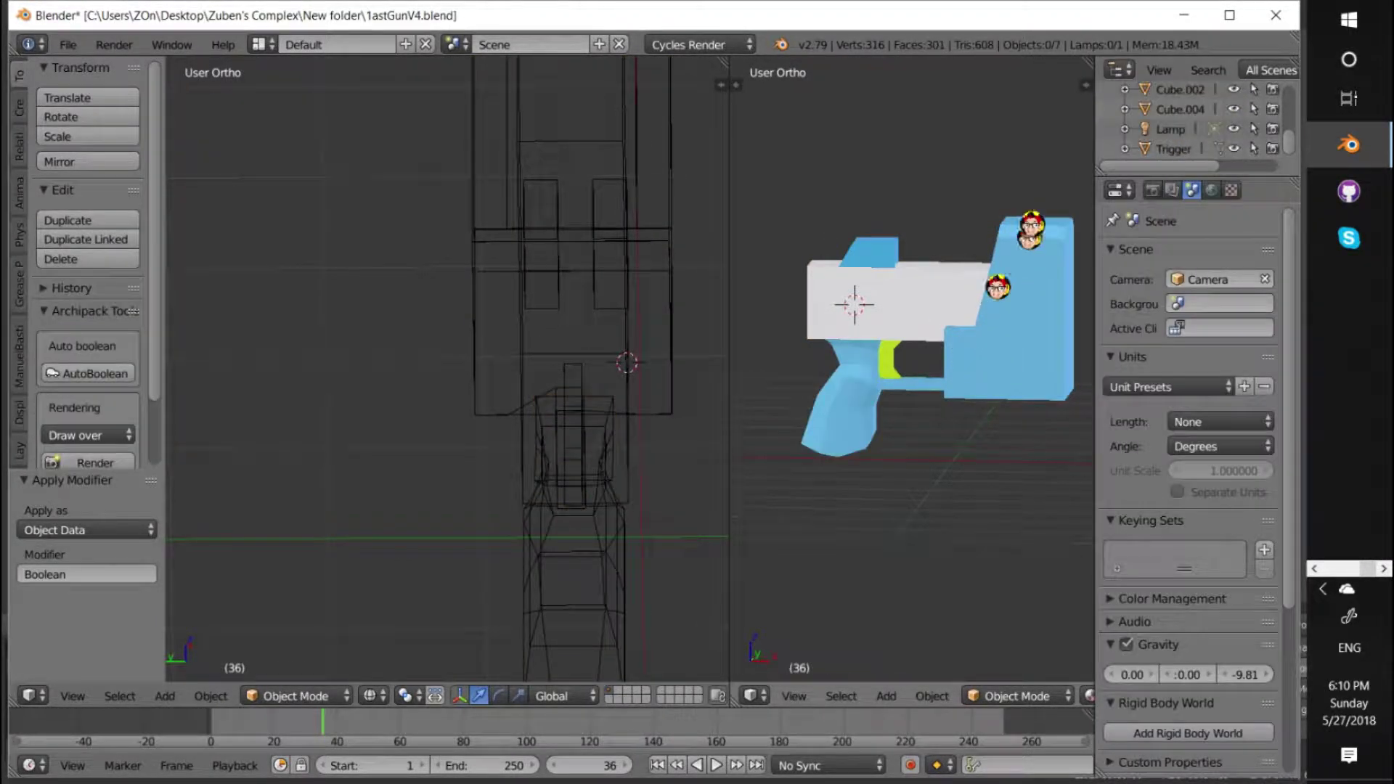
Change the material colour of sight block Cube.001 on top of the gun to yellow-green
right_click(868, 301)
right_click(881, 259)
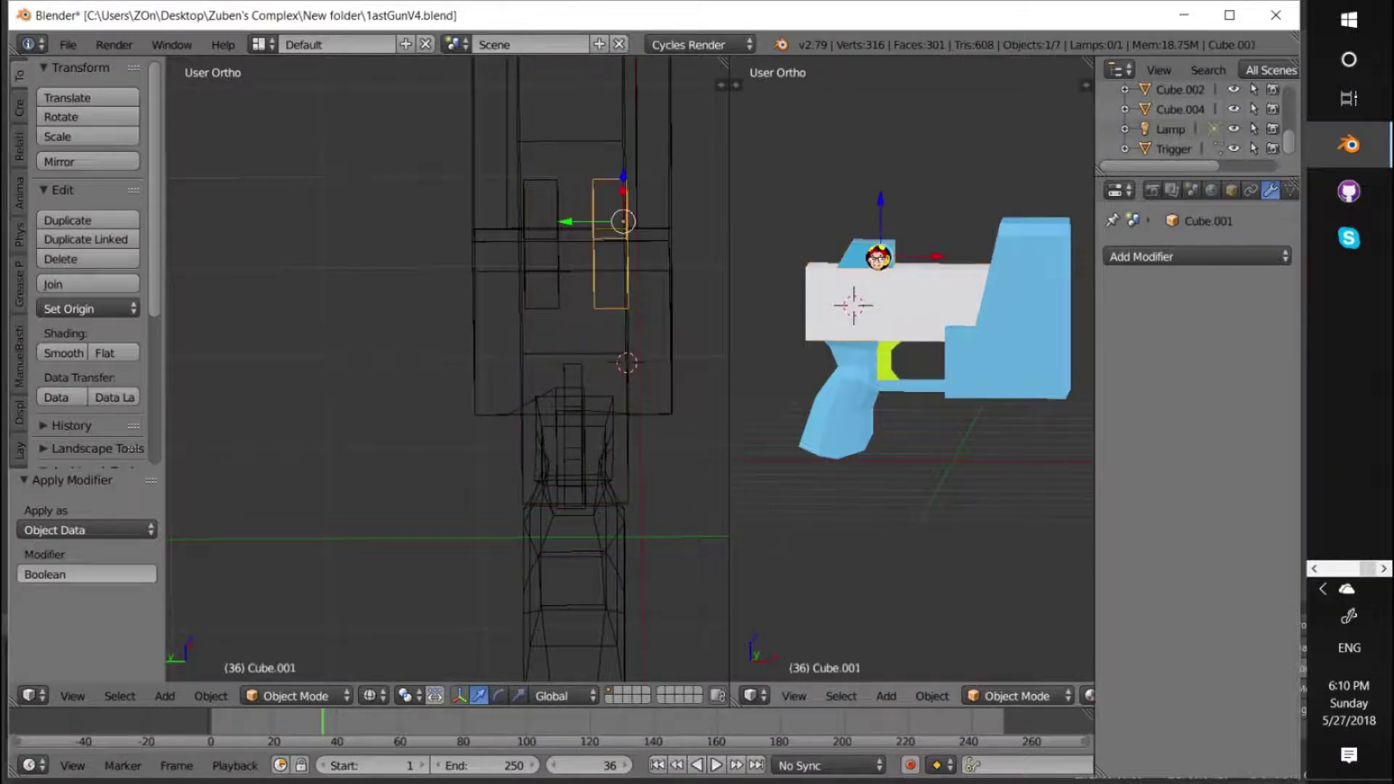
middle_click_drag(881, 258, 1276, 194)
left_click_drag(1096, 225, 1014, 226)
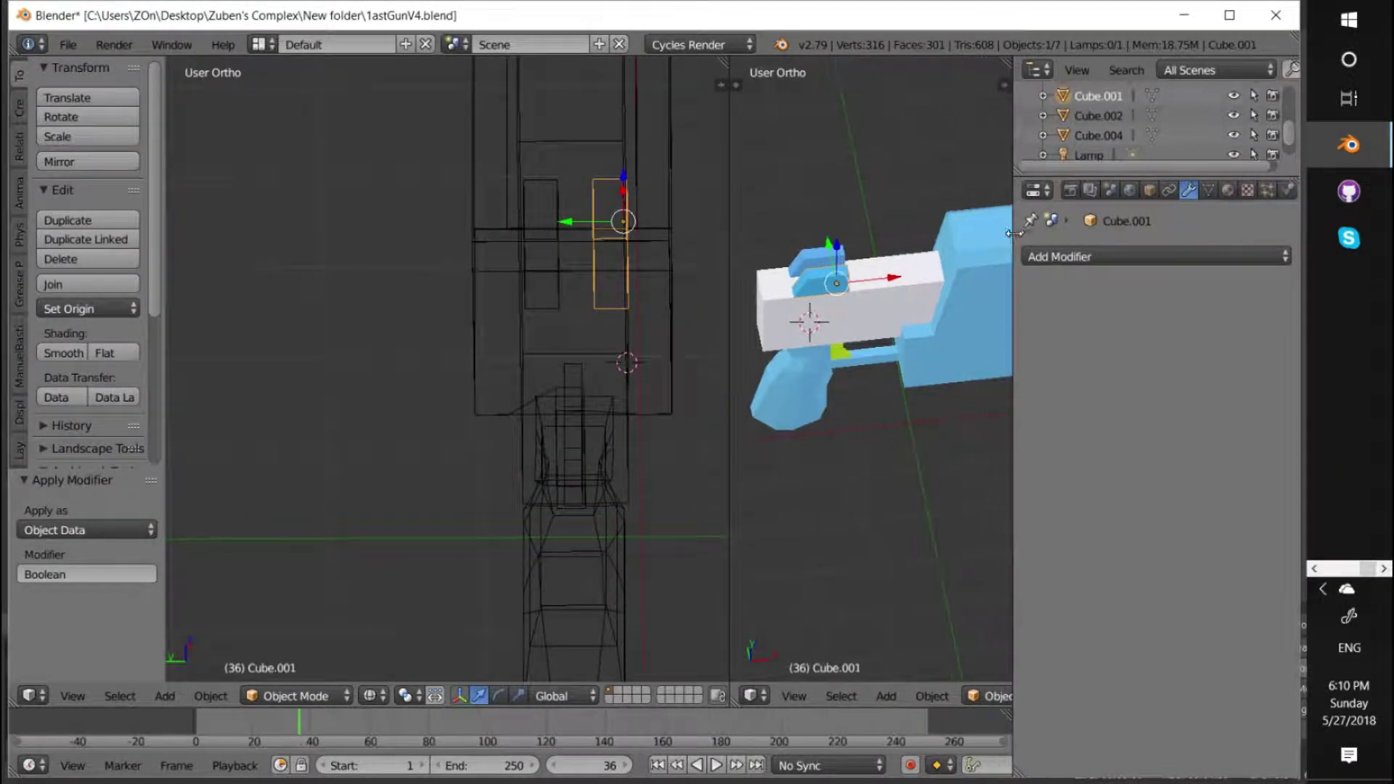
left_click(1226, 191)
left_click(1196, 458)
left_click(1102, 272)
Recolour the second sight block on top of the gun yellow-green as well
left_click(803, 260)
right_click(804, 261)
left_click(1265, 459)
left_click(1100, 256)
Place the 3D cursor on the upper part of the white gun body and add a cube there
middle_click_drag(956, 264, 955, 229)
left_click(906, 275)
right_click(916, 276)
scroll(922, 232, "down", 3)
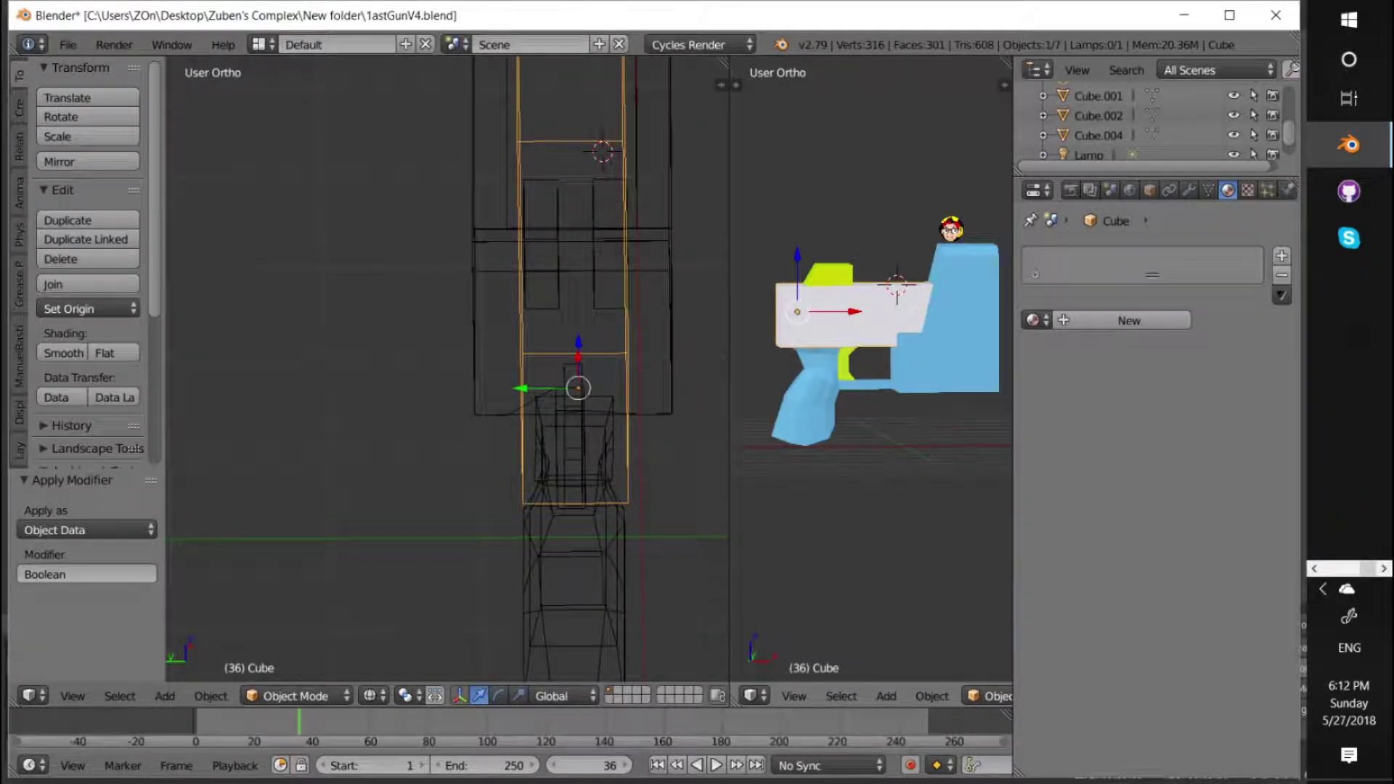
key("shift+a")
mouse_move(949, 228)
left_click(914, 249)
Shift the new cube slightly along Z and scale it by about 1.641
key("g")
key("z")
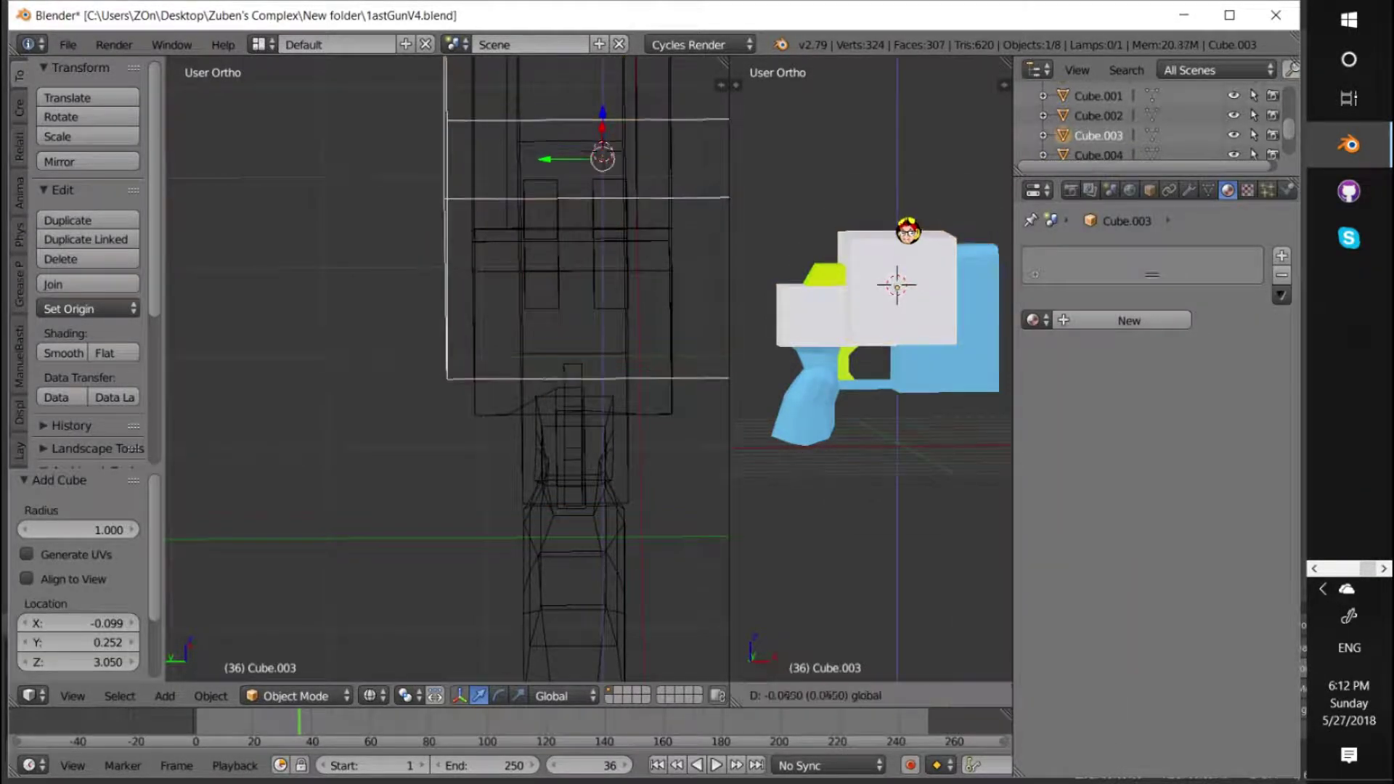
left_click(920, 247)
key("s")
left_click(973, 274)
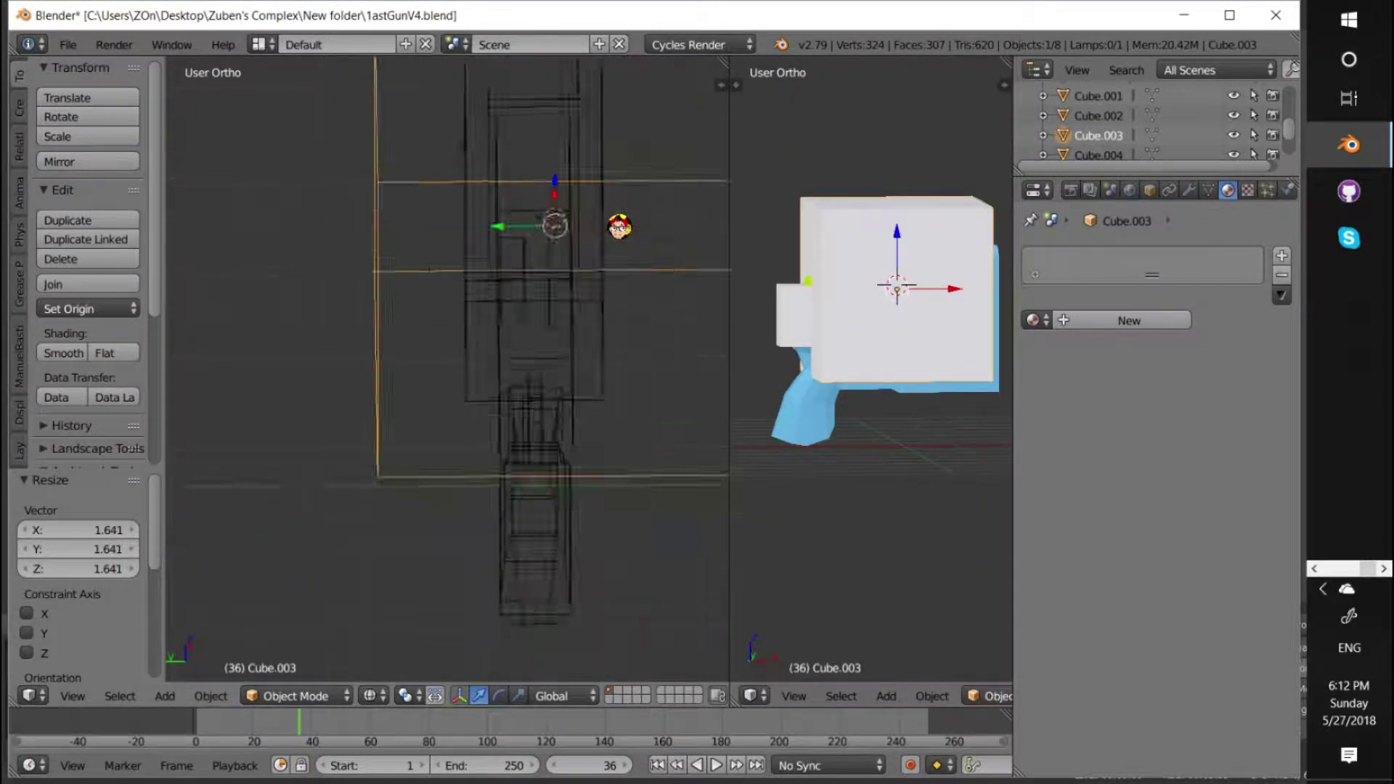
Scale the cube by about -0.300 and move it onto the body above the handle, about -1.965 X, 0.068 Y, -0.498 Z
middle_click_drag(623, 224, 546, 286)
key("s")
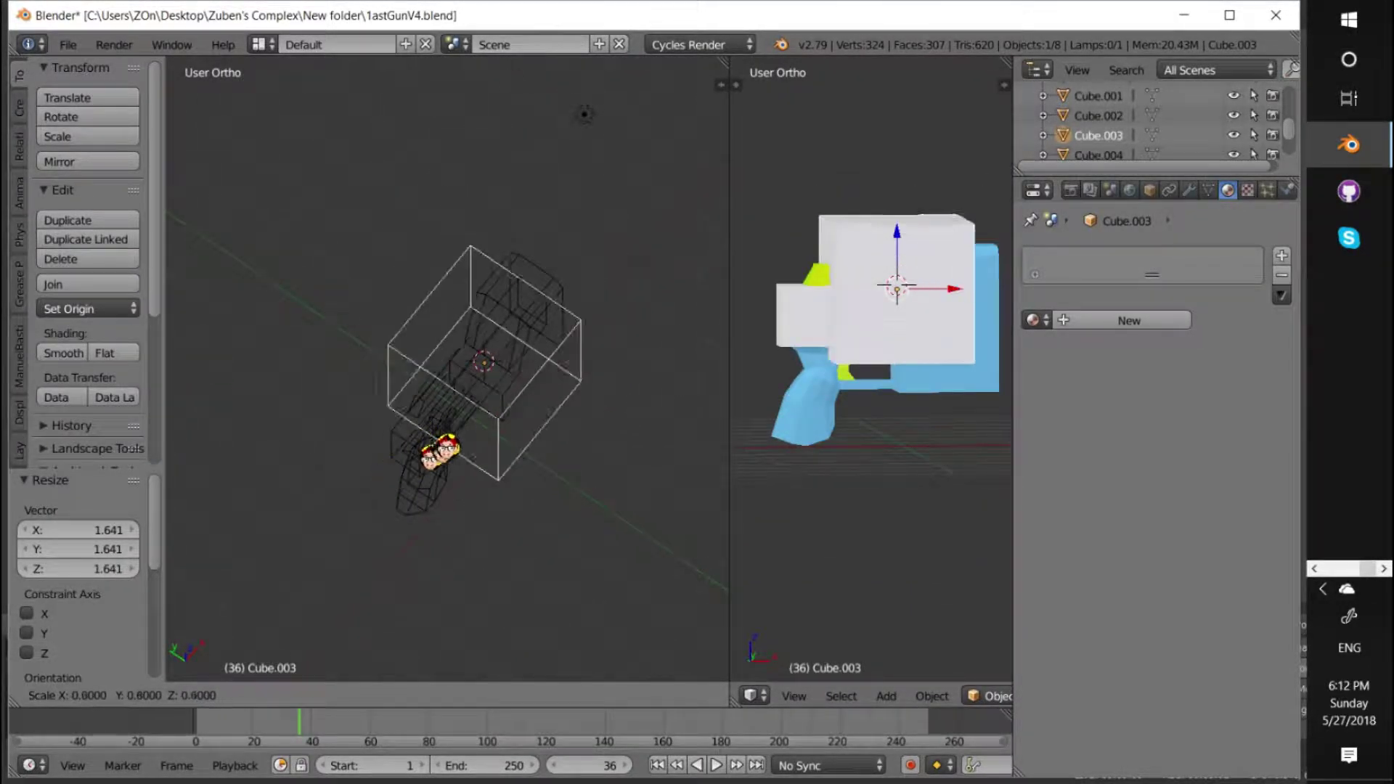
left_click(396, 464)
scroll(392, 464, "up", 4)
scroll(583, 321, "up", 1)
key("g")
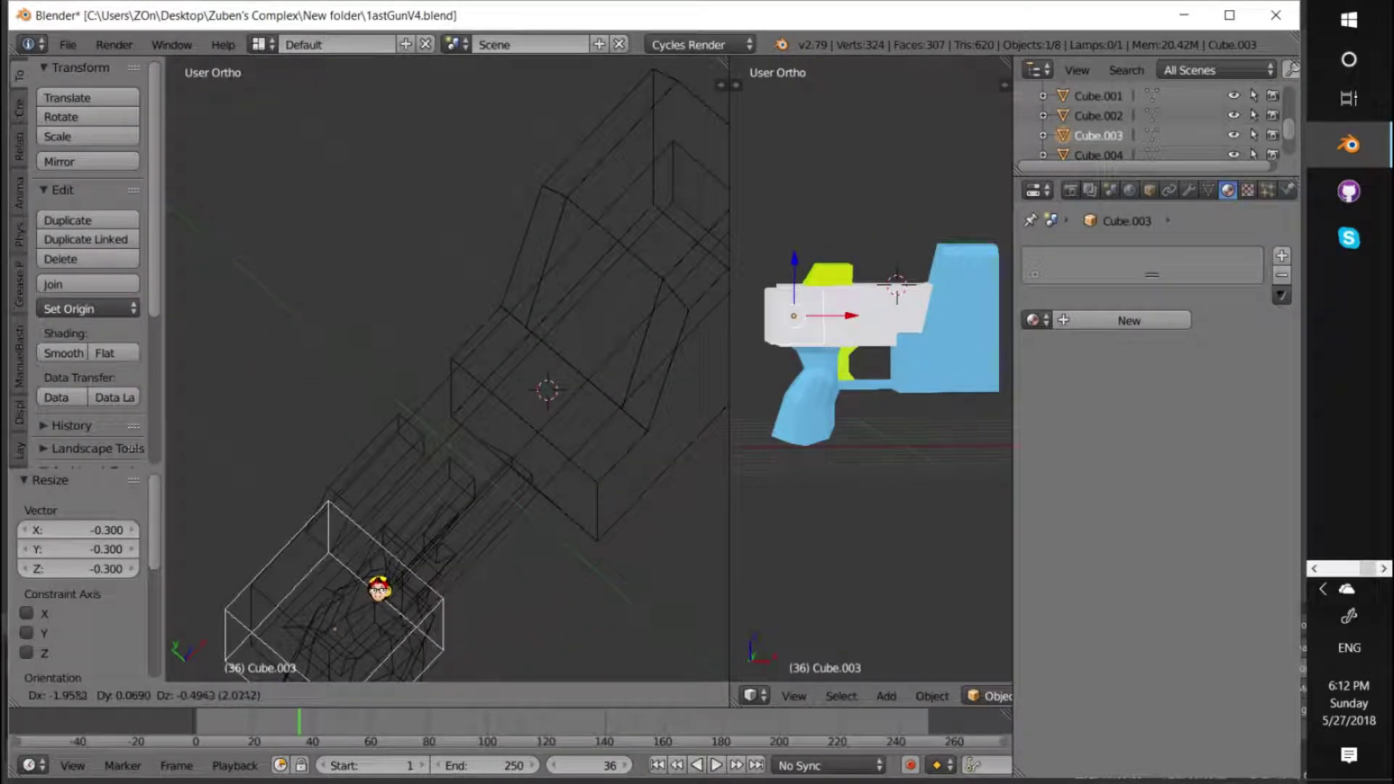
left_click(376, 594)
Move the cube about 0.114 along Y to align it with the white gun body
middle_click_drag(376, 598, 457, 587)
scroll(466, 581, "down", 4)
middle_click_drag(865, 272, 820, 417)
scroll(859, 423, "up", 4)
scroll(846, 407, "down", 4)
middle_click_drag(800, 358, 838, 356, "shift")
scroll(839, 361, "up", 4)
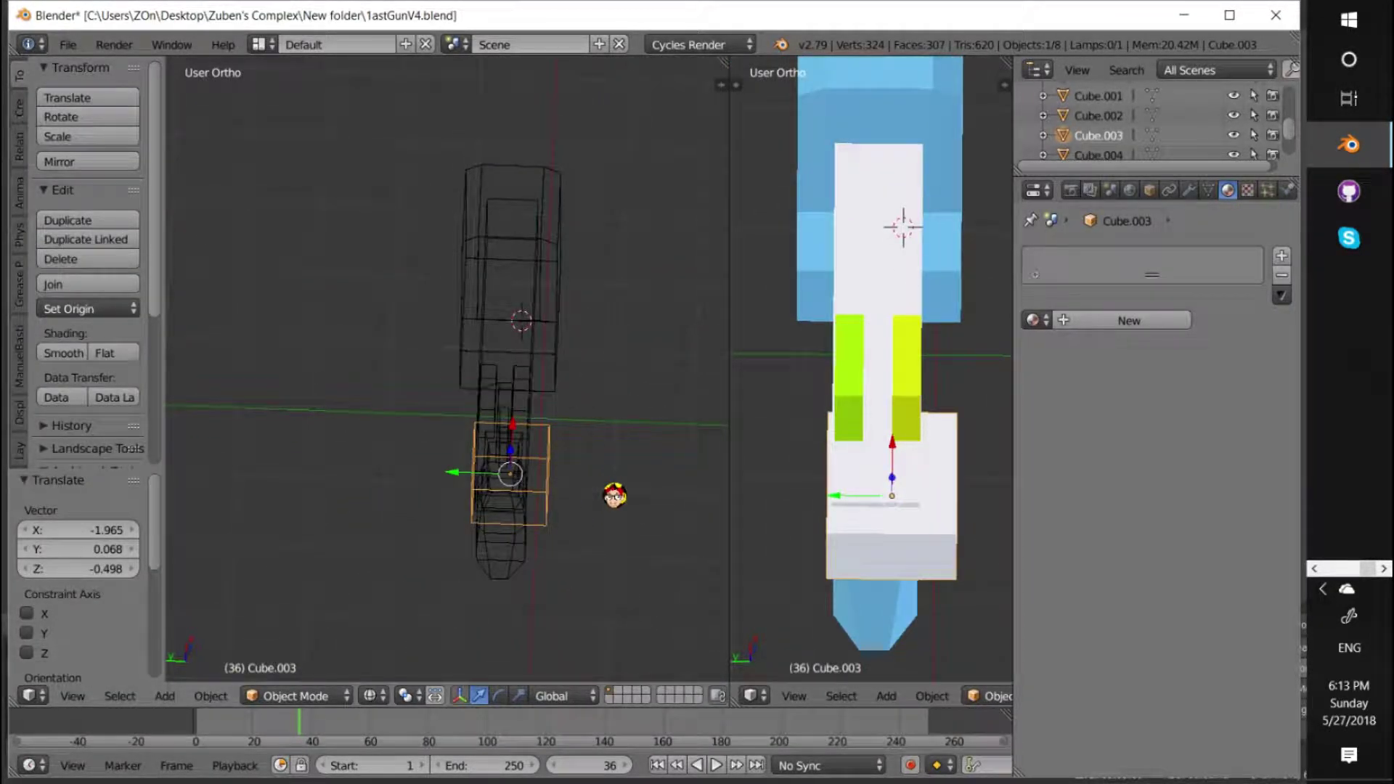
key("g")
right_click(840, 501)
key("g")
key("y")
left_click(826, 498)
Select the blue Cube.004 object and enter Edit Mode
middle_click_drag(826, 498, 899, 297)
scroll(927, 275, "up", 2)
scroll(899, 296, "down", 3)
middle_click_drag(890, 436, 772, 414)
scroll(935, 209, "down", 1)
scroll(908, 291, "up", 5)
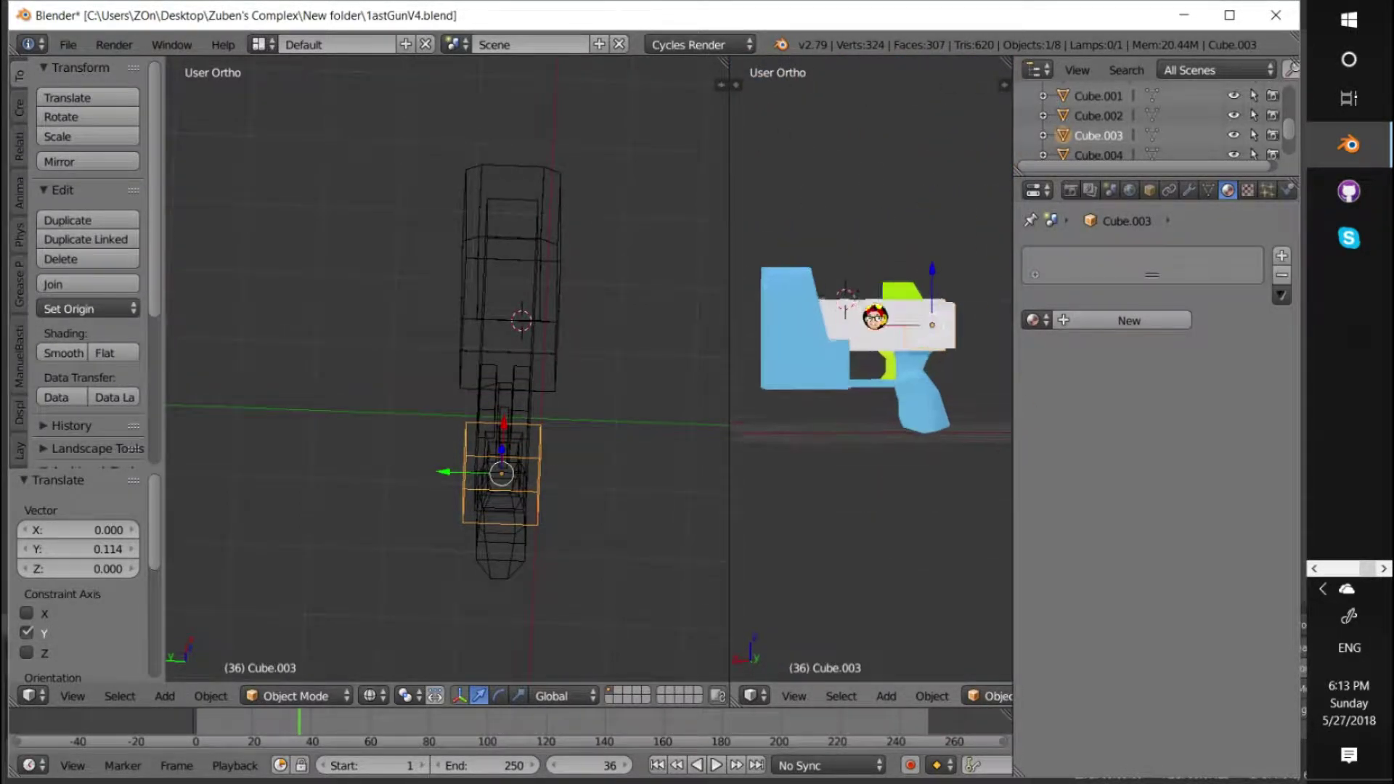
right_click(897, 365)
right_click(885, 411)
middle_click_drag(501, 378, 451, 373)
scroll(404, 404, "up", 5)
middle_click_drag(368, 477, 450, 357, "shift")
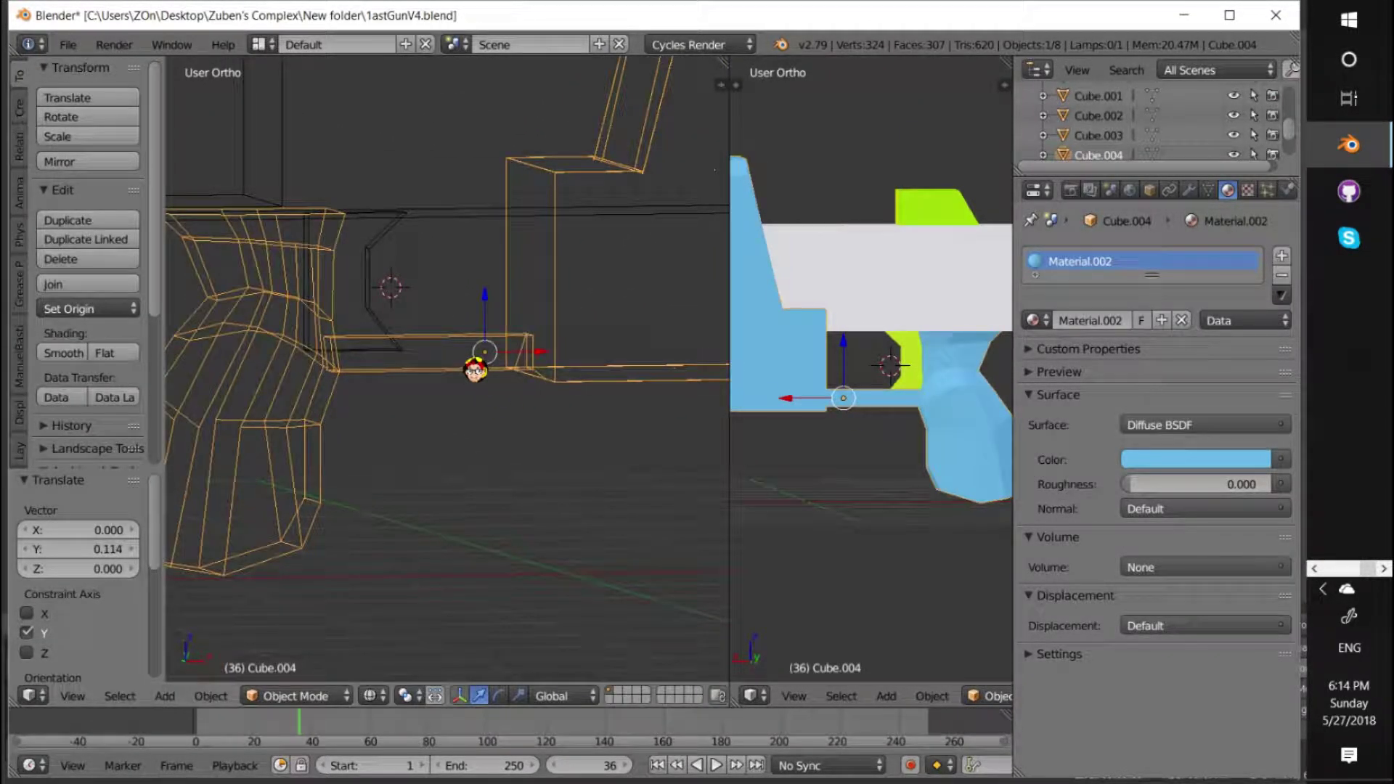
left_click(327, 696)
left_click(327, 636)
Try to place a loop cut across the thin bar below the trigger
key("ctrl+r")
key("Escape")
middle_click_drag(430, 366, 552, 291)
key("ctrl+r")
left_click(538, 270)
left_click(530, 250)
key("ctrl+r")
key("Escape")
key("ctrl+r")
key("Escape")
left_click(513, 268)
right_click(515, 231)
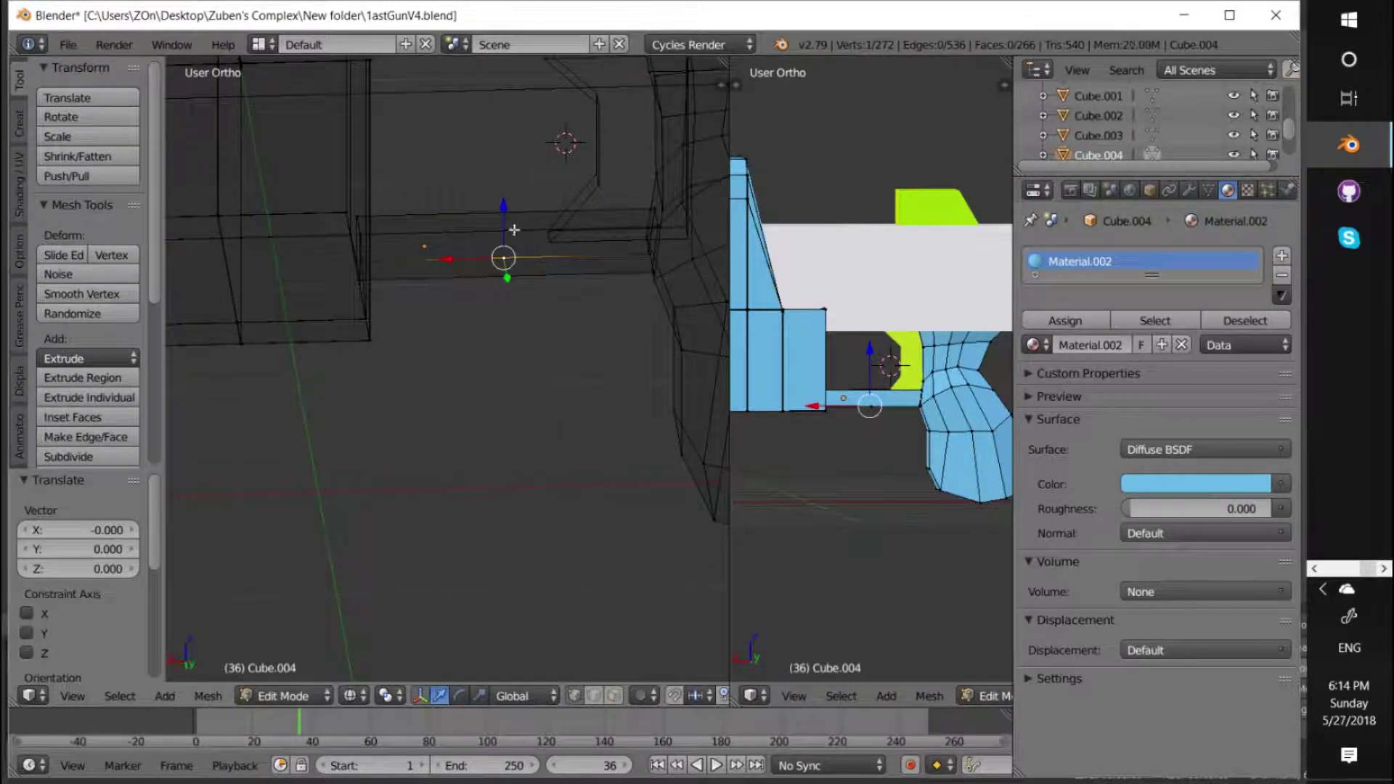
Add two loop cuts across the thin bar below the trigger
key("ctrl+r")
left_click(509, 231)
left_click(501, 230)
key("ctrl+r")
left_click(447, 232)
left_click(447, 232)
Try bending the bar below the trigger by moving its vertices and edges downward
middle_click_drag(450, 272, 414, 225)
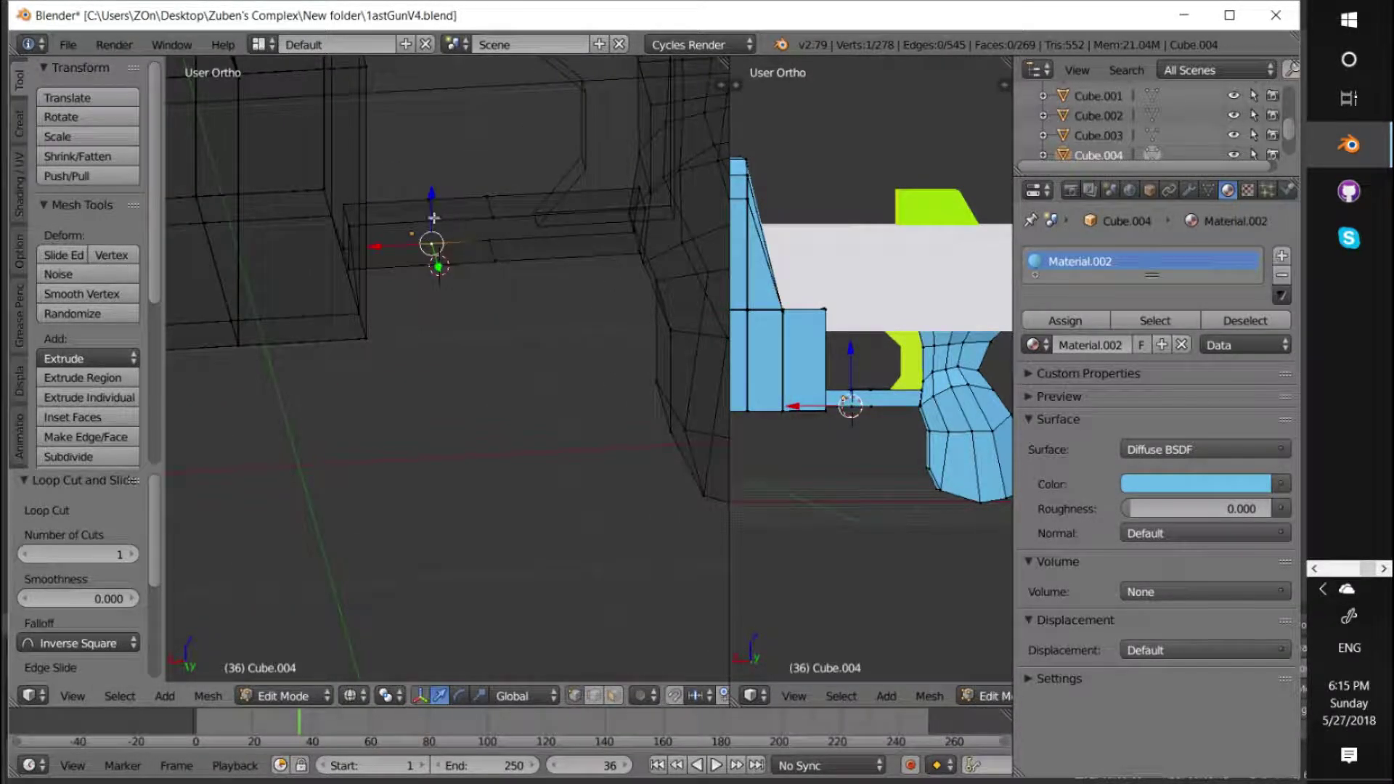
left_click_drag(429, 211, 545, 209)
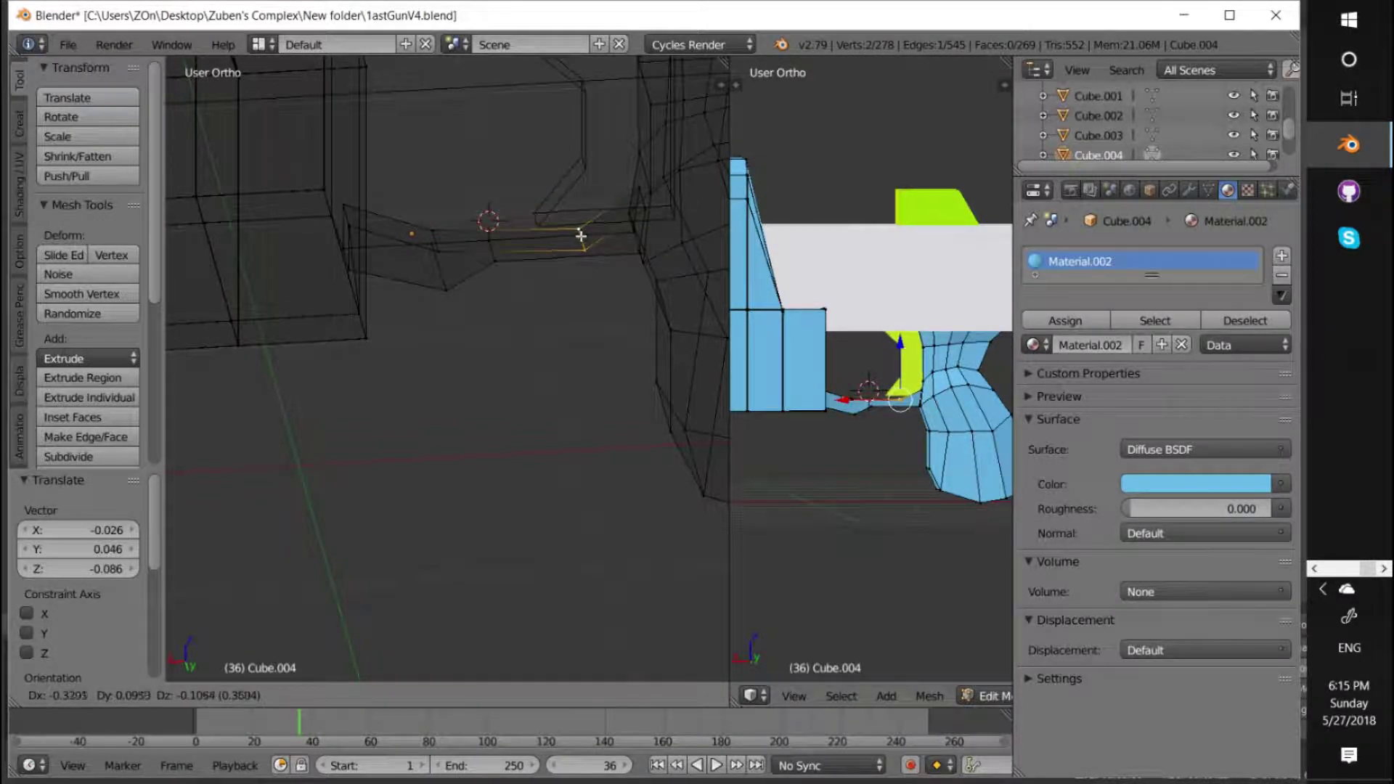
left_click_drag(581, 237, 581, 237)
middle_click_drag(429, 227, 467, 392)
Undo the moves that bent the bar below the trigger
key("ctrl+z")
key("ctrl+z")
key("ctrl+z")
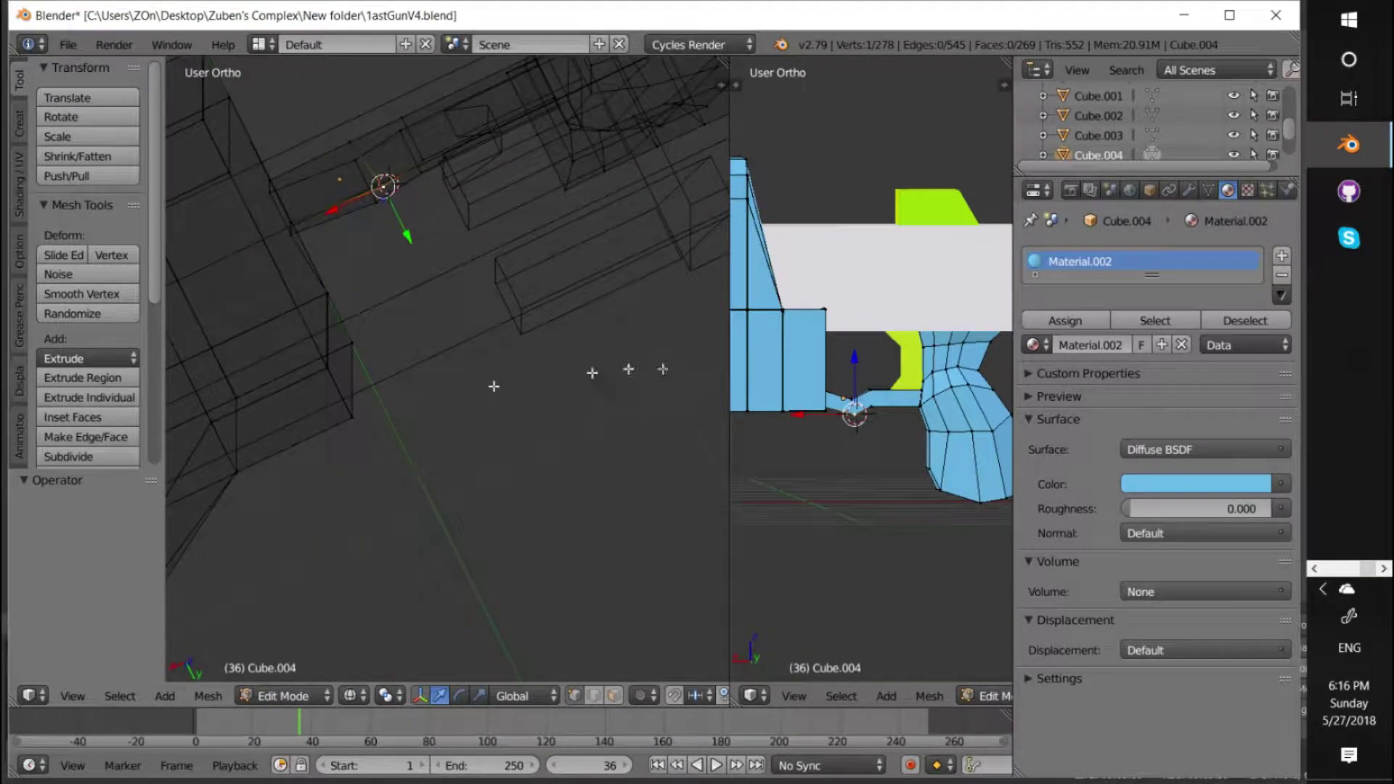
middle_click_drag(842, 429, 875, 370)
scroll(875, 371, "up", 5)
key("ctrl+z")
key("ctrl+z")
middle_click_drag(966, 428, 912, 367)
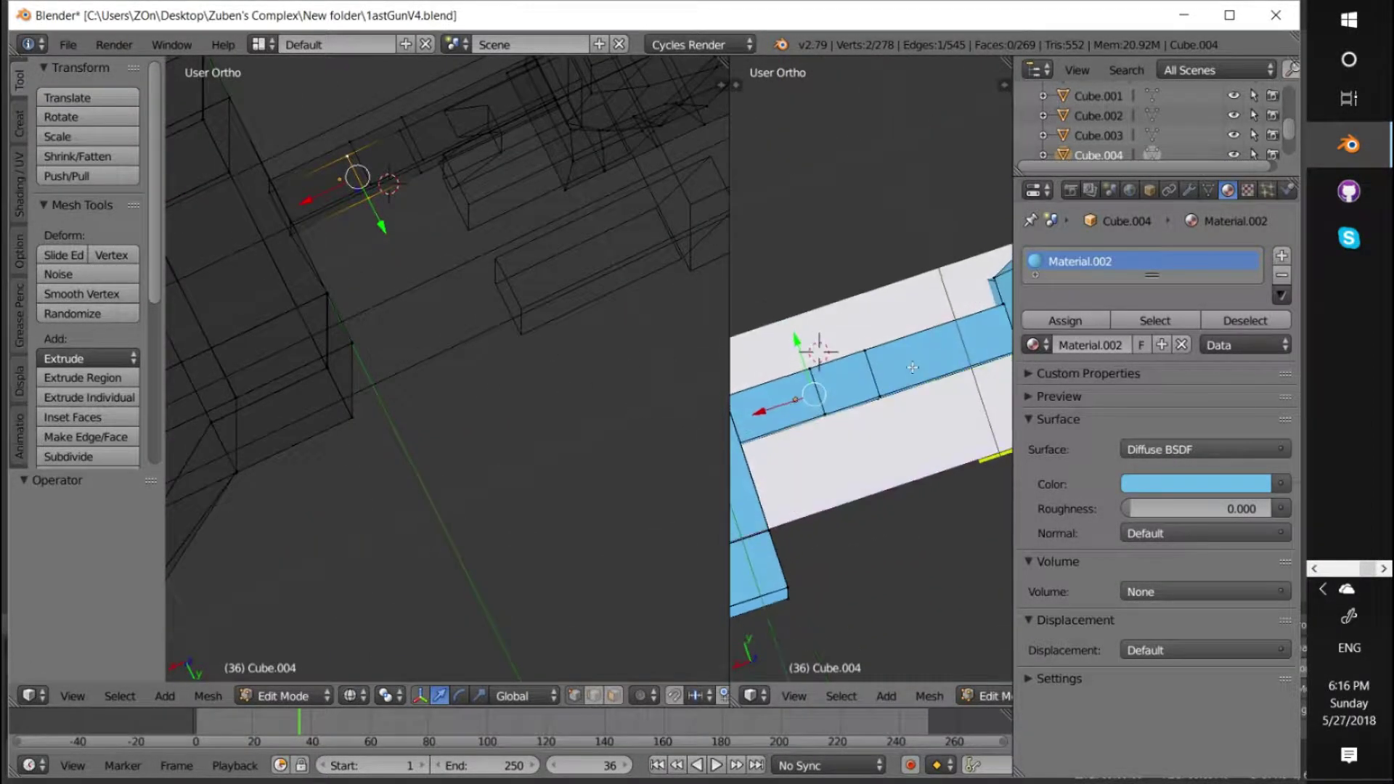
Add another loop cut across the thin bar below the trigger, close to the handle
middle_click_drag(355, 154, 493, 226)
key("ctrl+r")
left_click(520, 226)
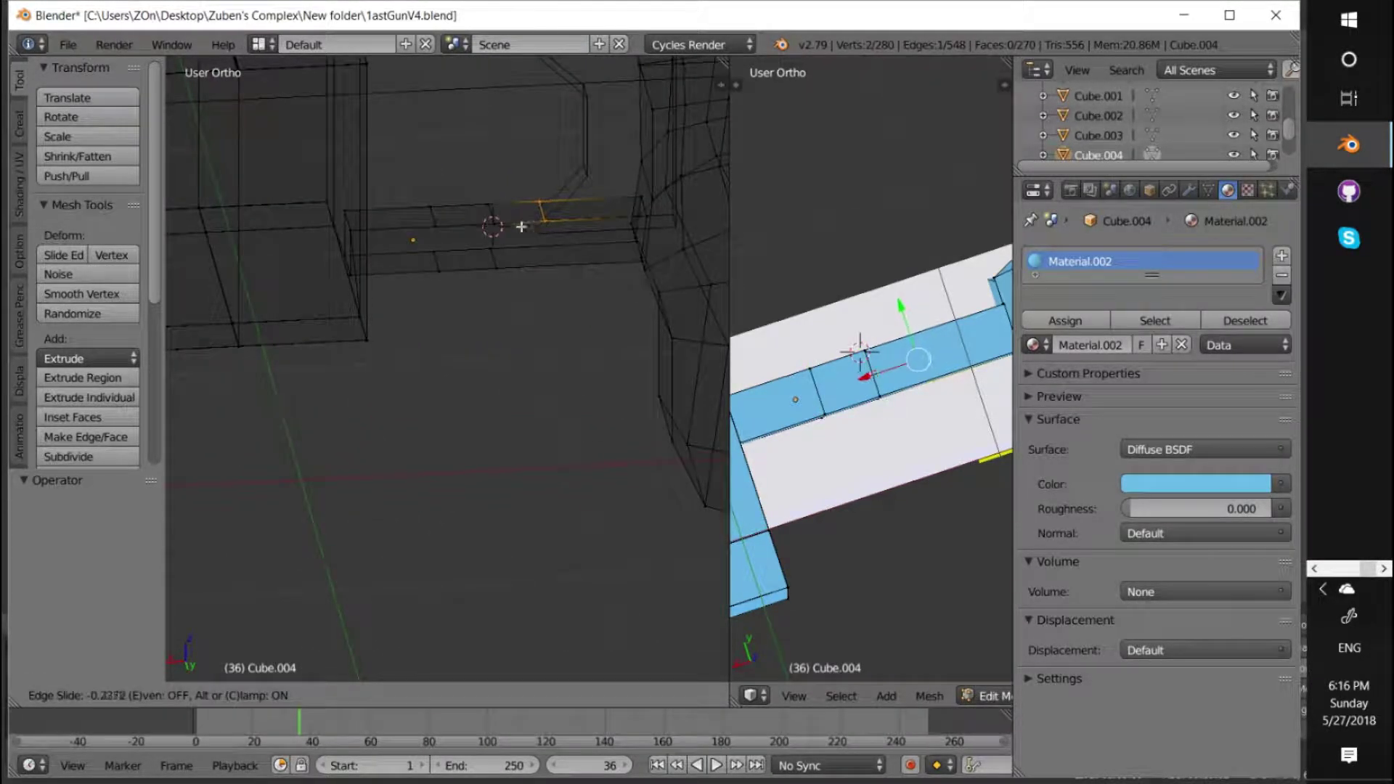
left_click(538, 211)
right_click(641, 161)
key("ctrl+z")
middle_click_drag(588, 151, 671, 187)
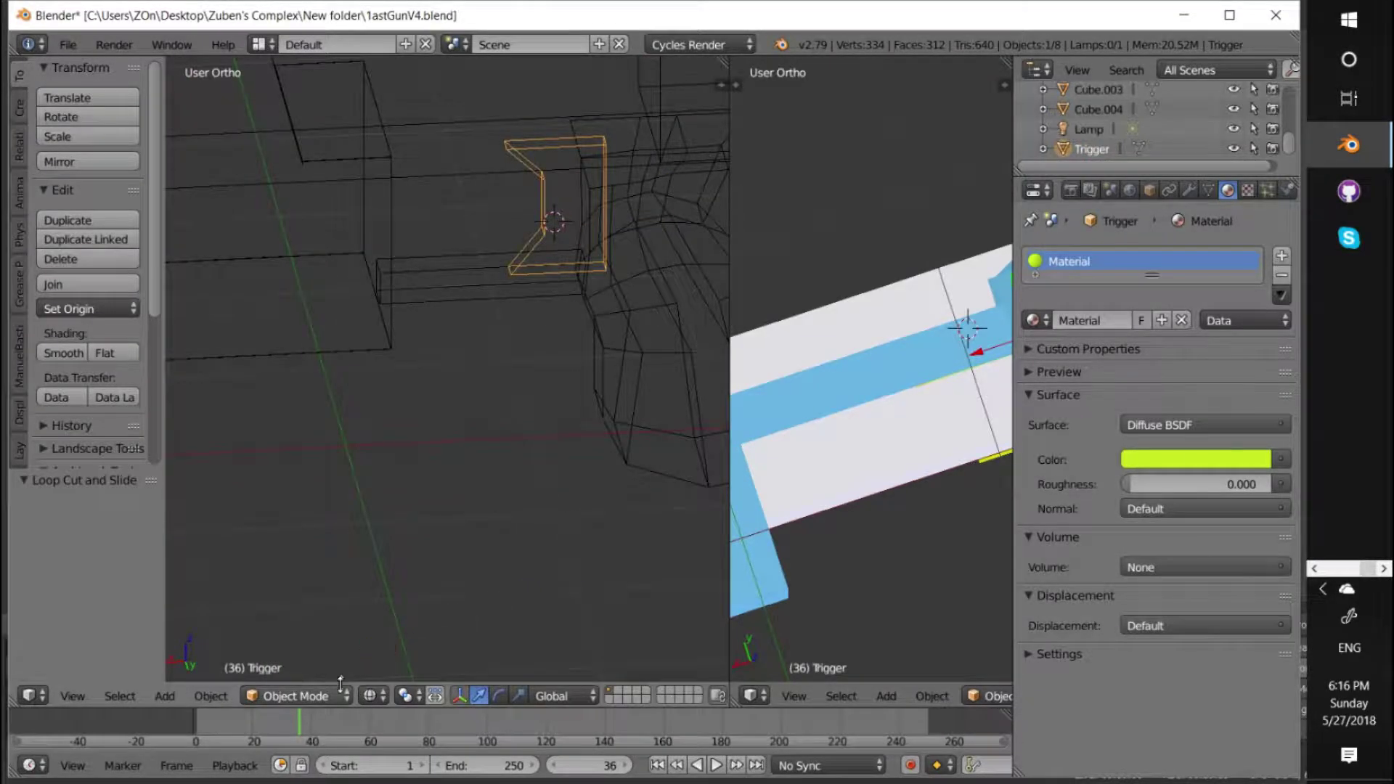
Move the whole trigger mesh backward along the X axis toward the handle
left_click(320, 696)
left_click(290, 668)
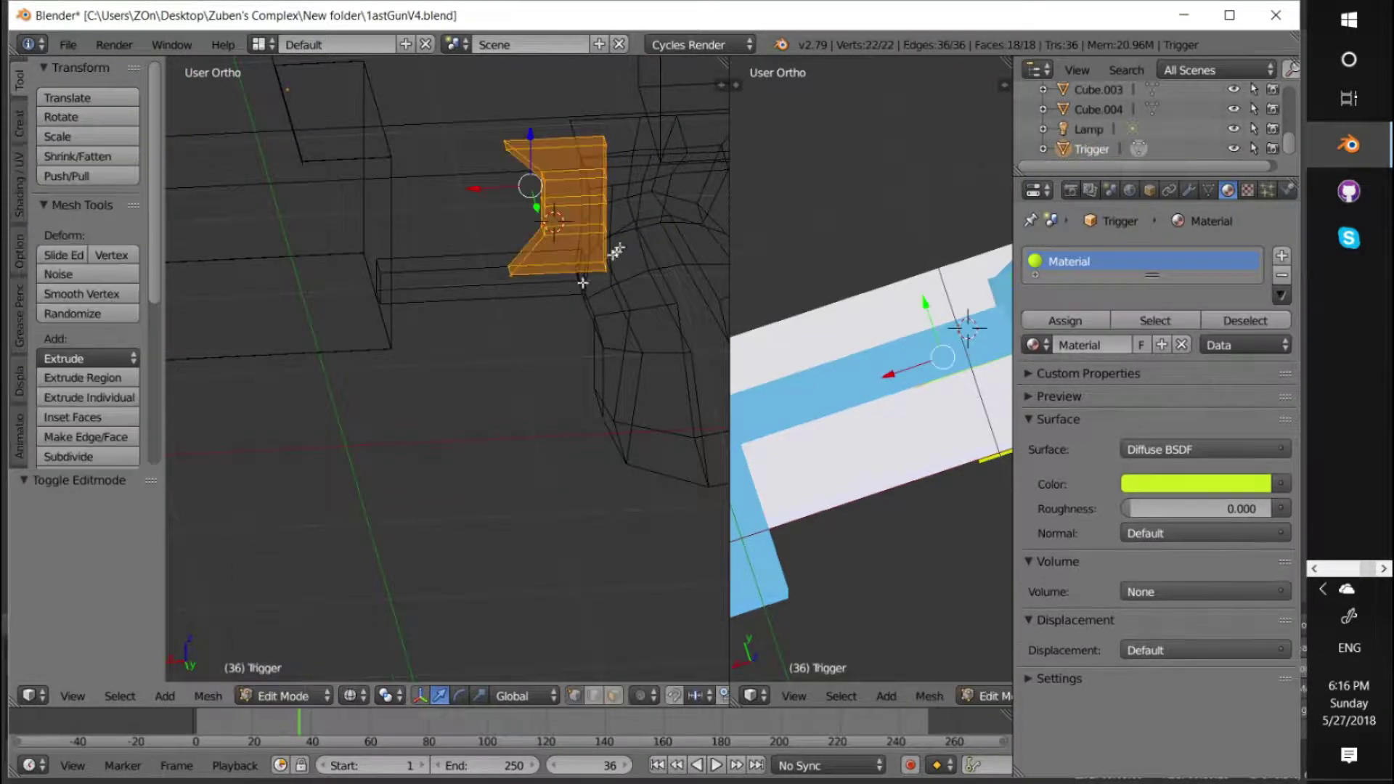
key("g")
key("x")
left_click(505, 191)
key("g")
key("x")
left_click(541, 191)
middle_click_drag(835, 326, 520, 268)
right_click(546, 273)
left_click(491, 287)
key("Tab")
Move the bar's upper edge nearest the handle about -0.168 along X and lower it about 0.055 along Z
right_click(407, 312)
left_click(286, 696)
left_click(287, 658)
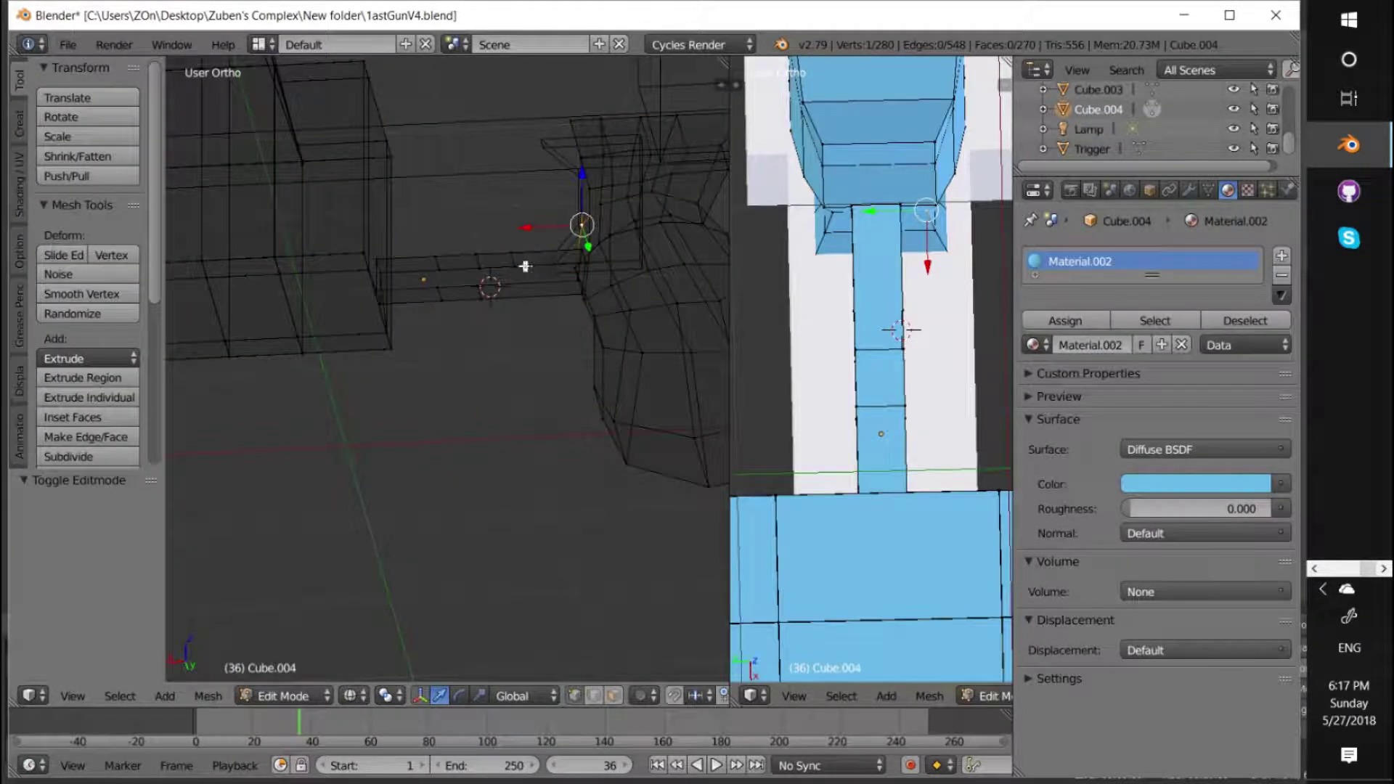
key("g")
key("x")
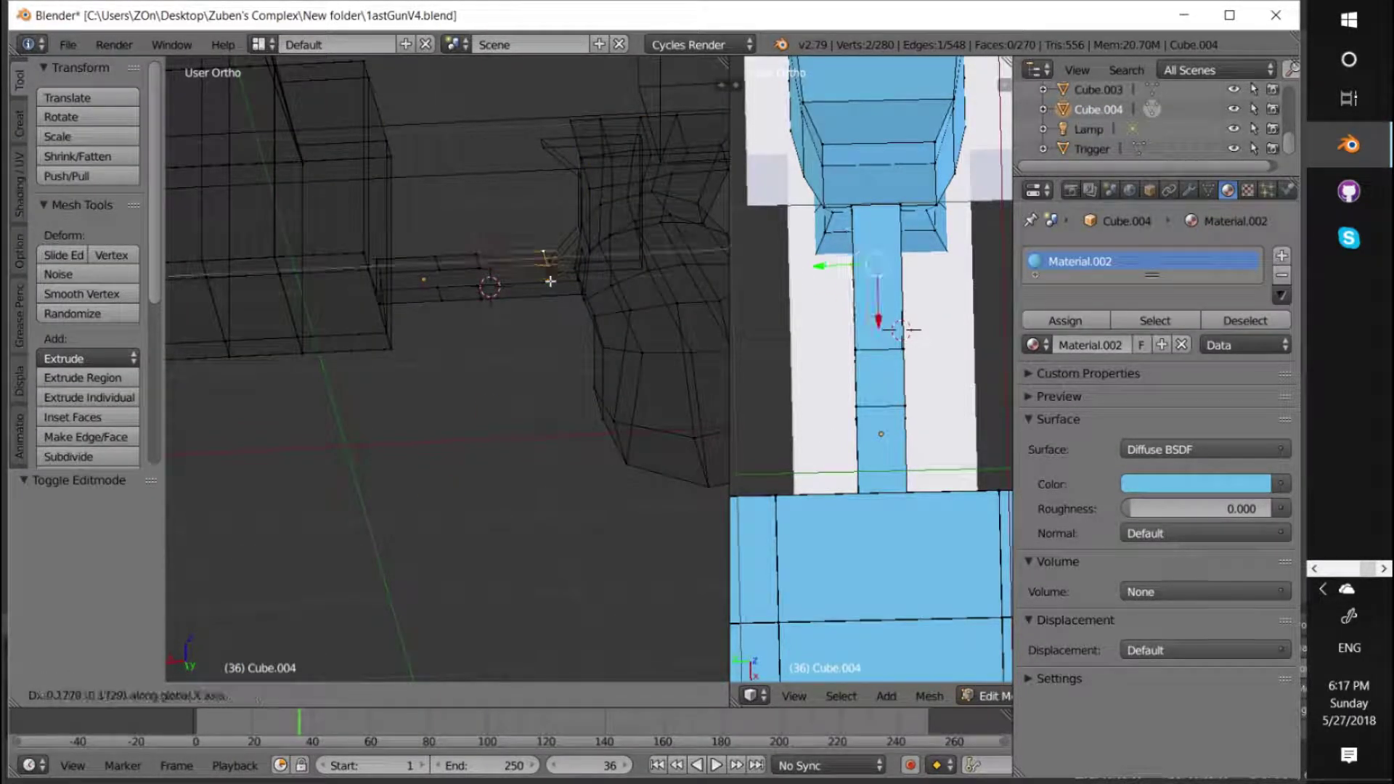
left_click(551, 281)
key("g")
key("z")
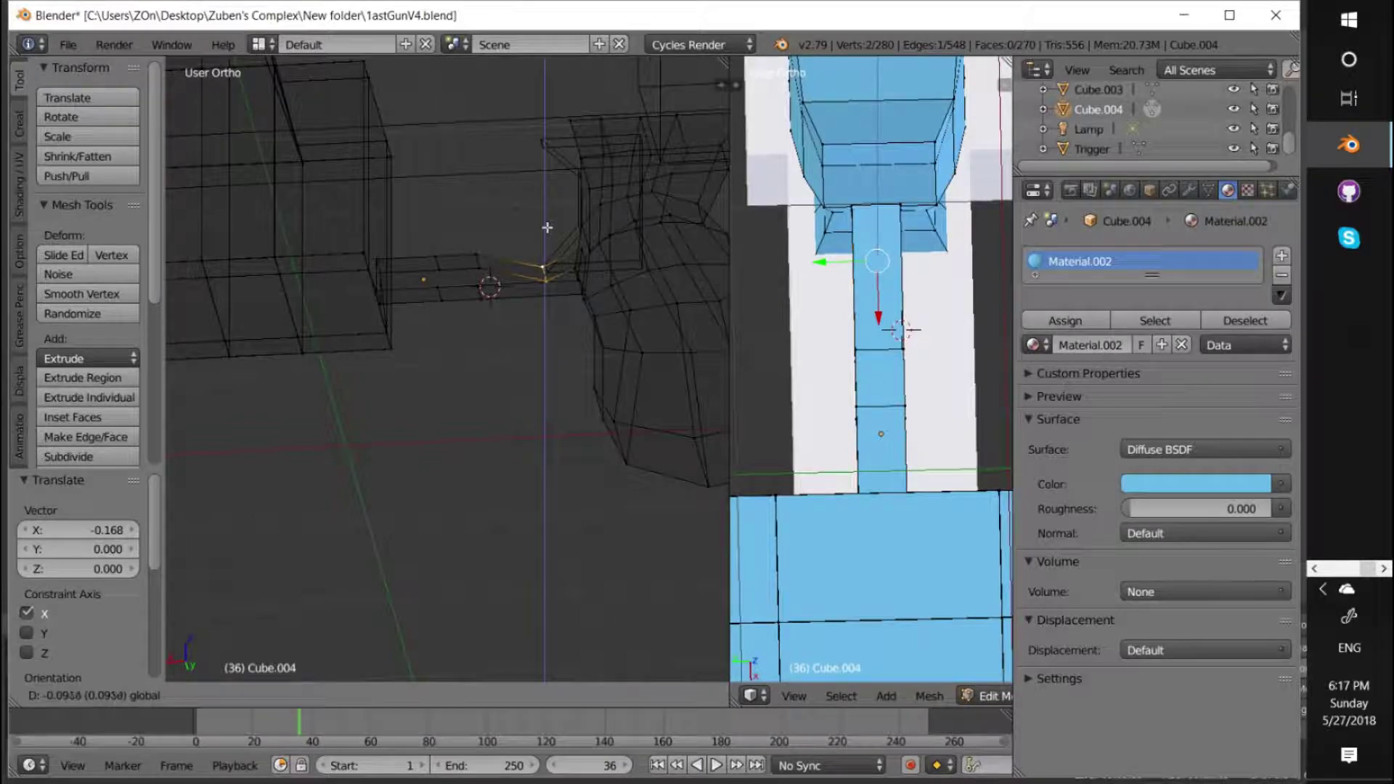
left_click(546, 221)
Bend the bar's middle downward by lowering its upper edge about 0.121 and its lower edge about 0.131 along Z
middle_click_drag(546, 221, 505, 317)
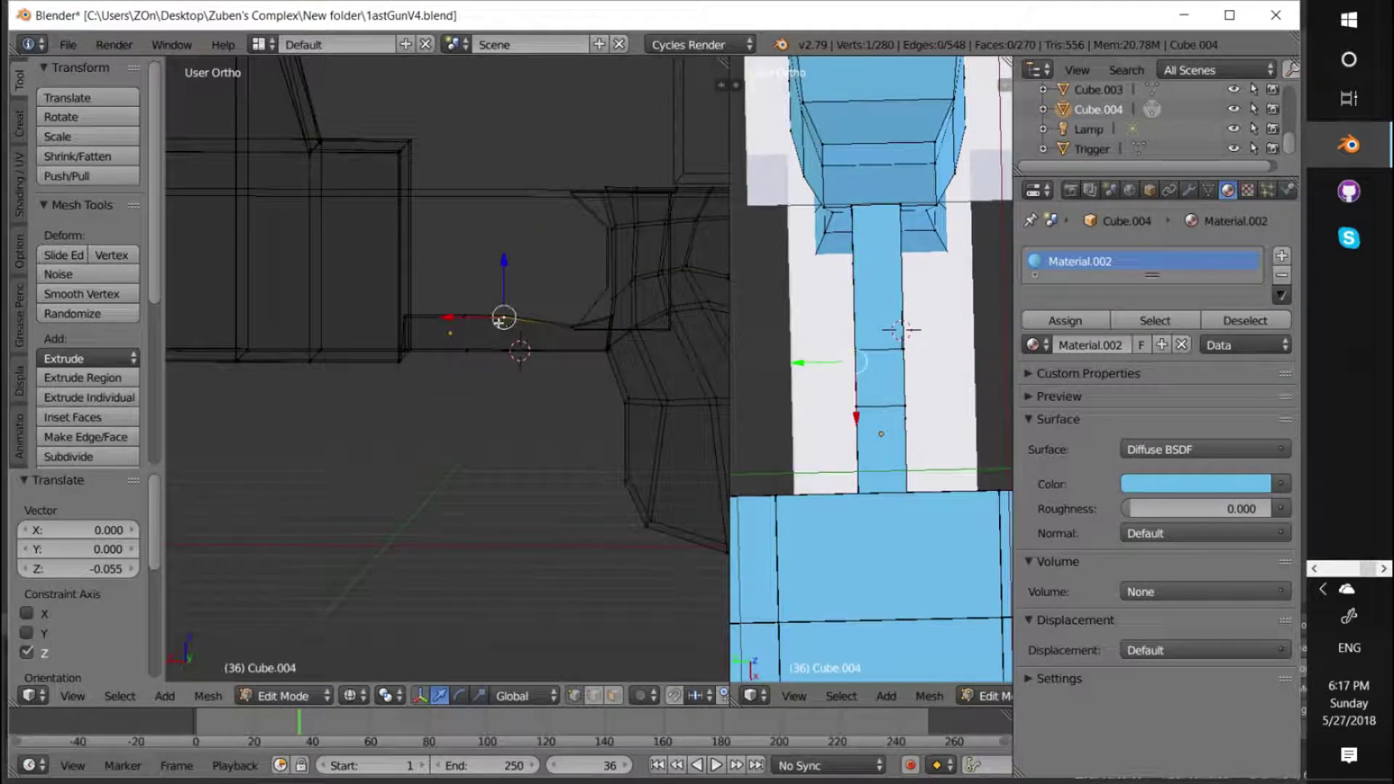
left_click_drag(504, 263, 505, 290)
middle_click_drag(505, 291, 469, 339)
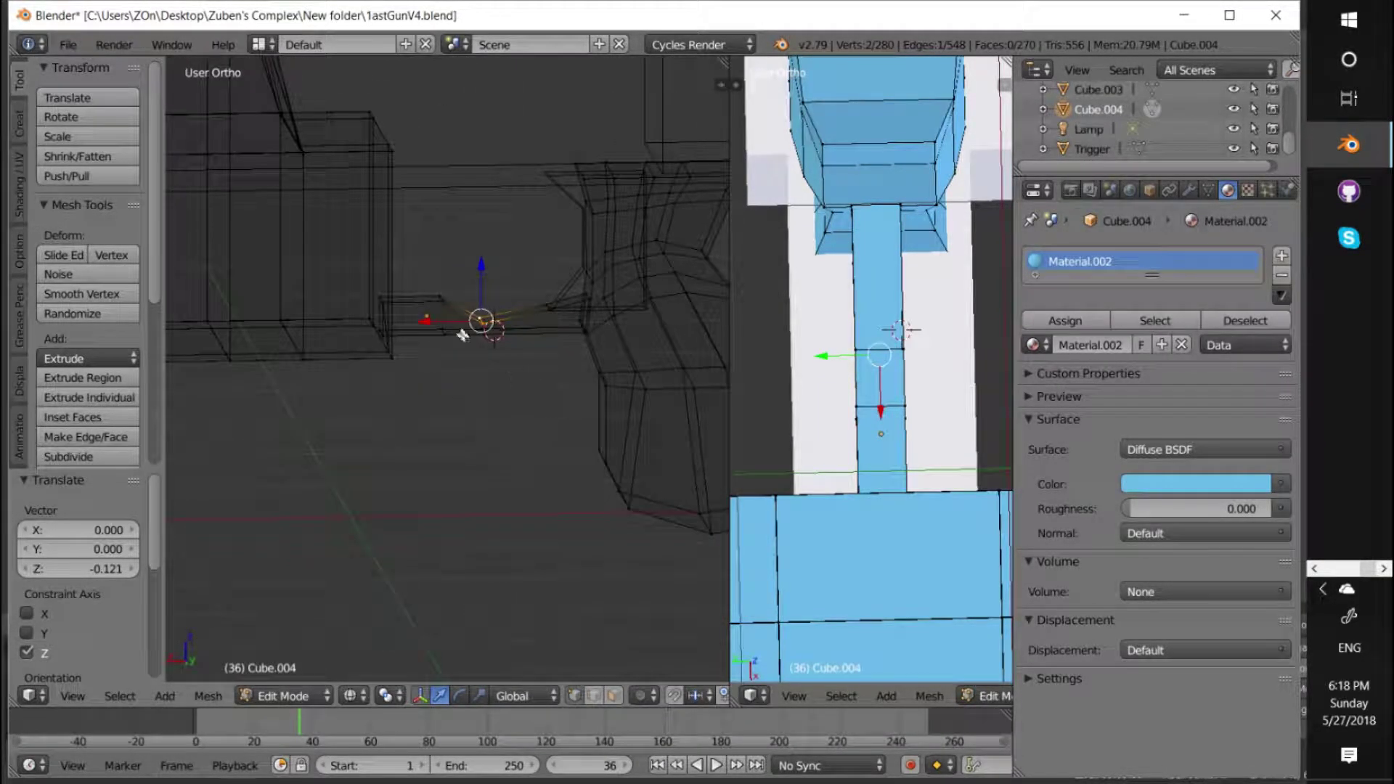
left_click_drag(387, 300, 481, 299)
left_click(452, 365)
left_click(529, 379)
middle_click_drag(871, 341, 878, 487)
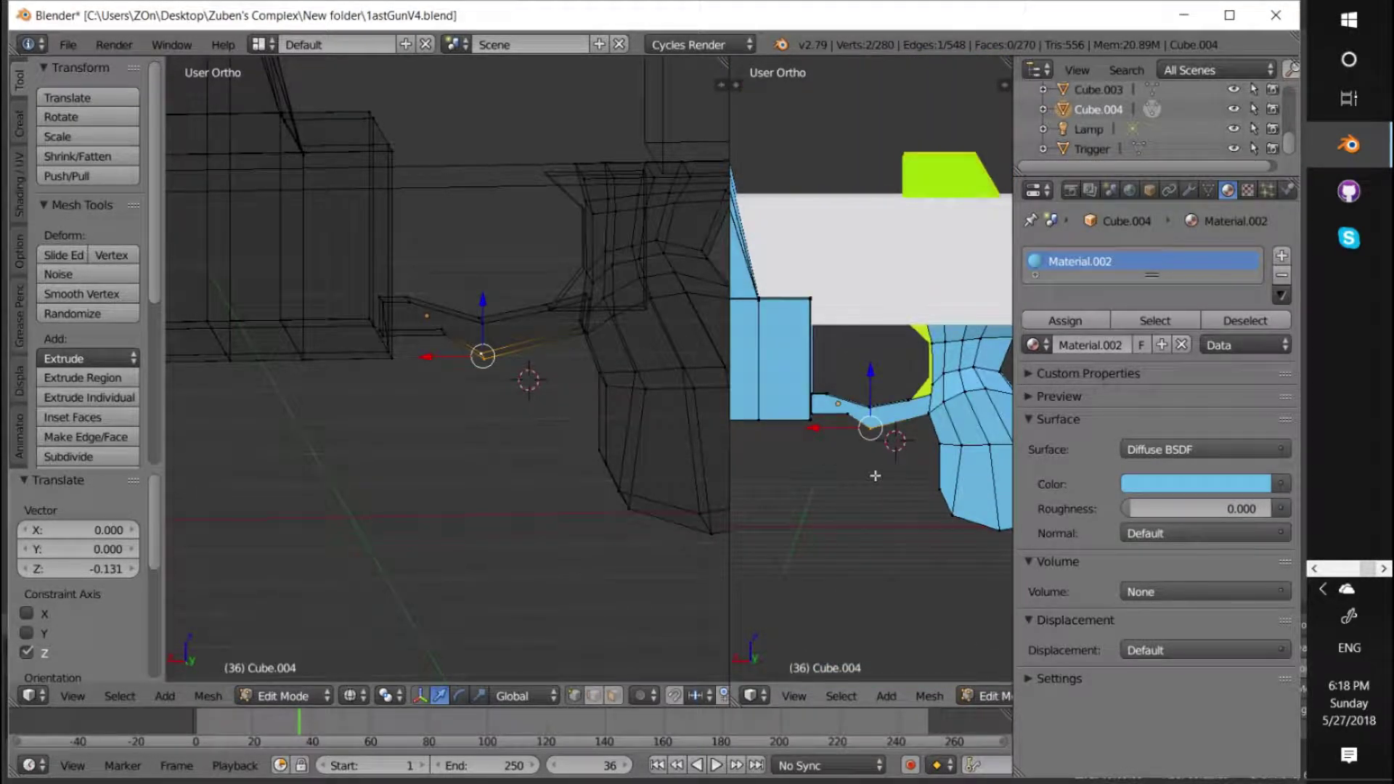
Move the bar's lower front edge about 0.084 along X toward the gun's front block
key("ctrl+z")
left_click_drag(427, 333, 372, 334)
left_click(414, 373)
scroll(533, 469, "down", 1)
middle_click_drag(864, 406, 903, 379)
scroll(903, 379, "down", 4)
scroll(903, 379, "up", 2)
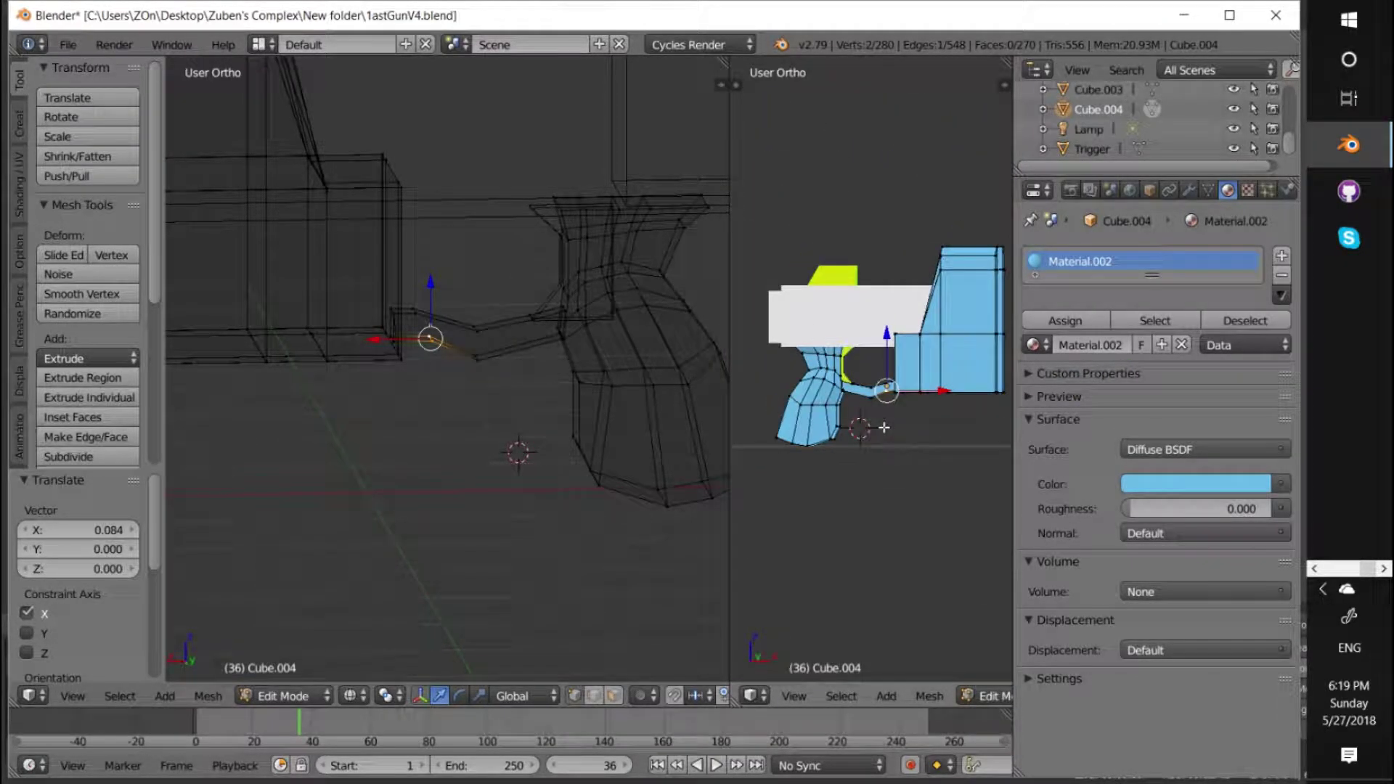
scroll(886, 392, "up", 3)
Move the whole trigger mesh forward along X, ending with a shift of about 0.065, and lower it about 0.020
left_click(1109, 150)
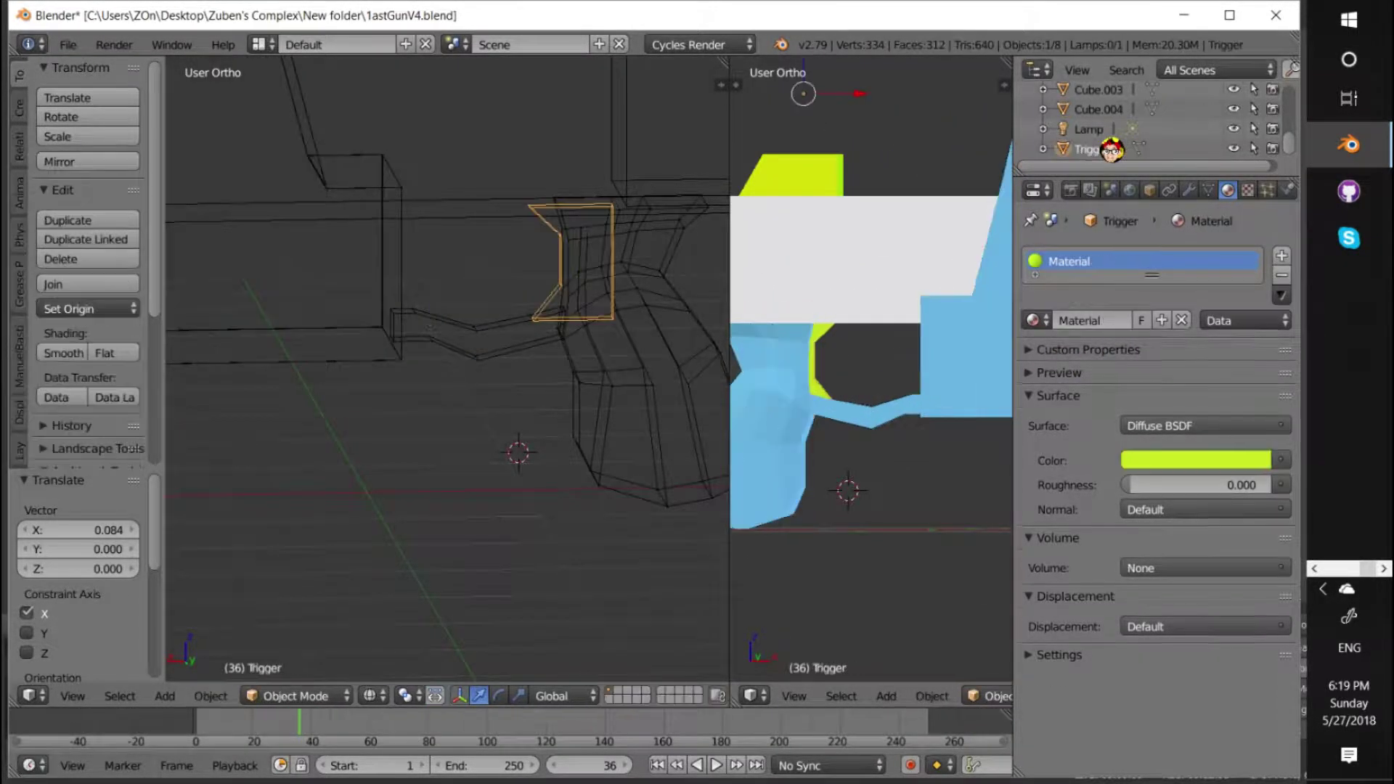
left_click(295, 696)
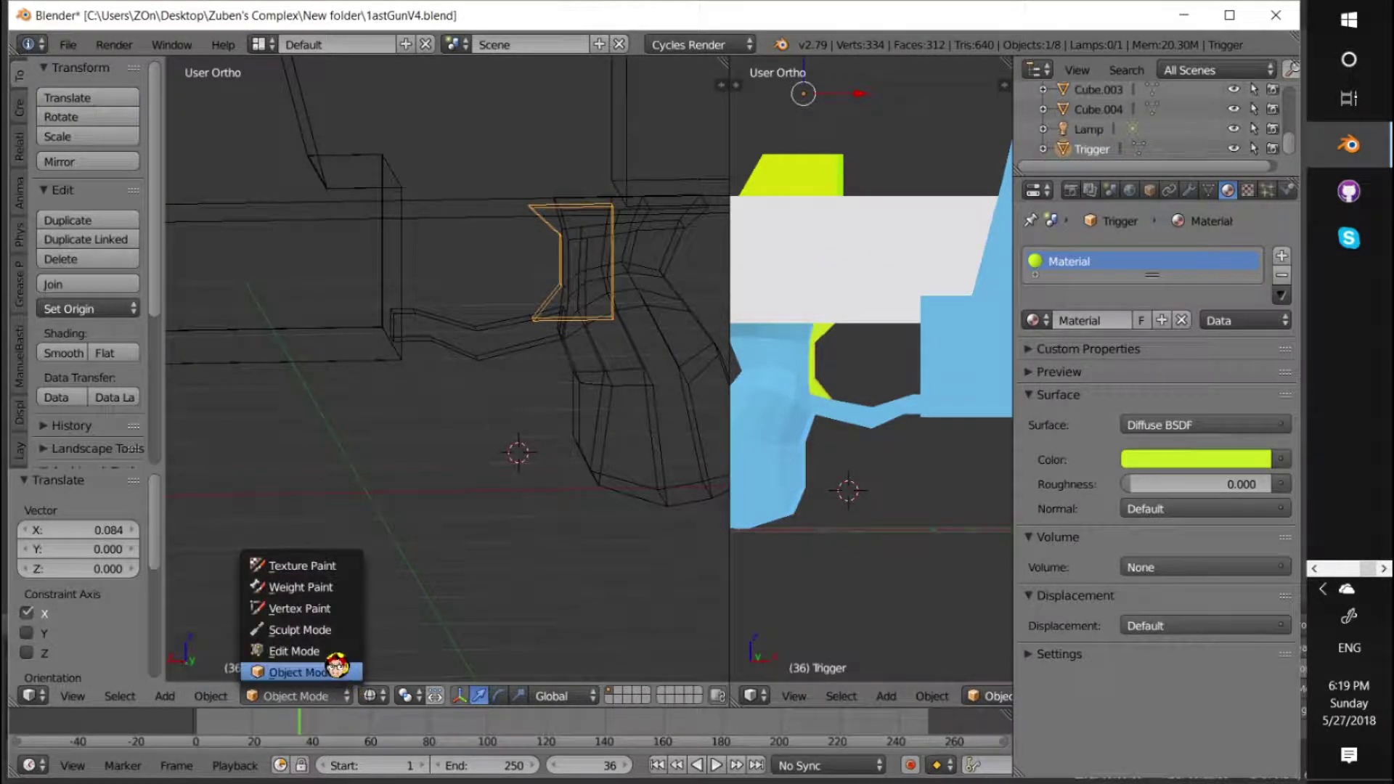
left_click(305, 650)
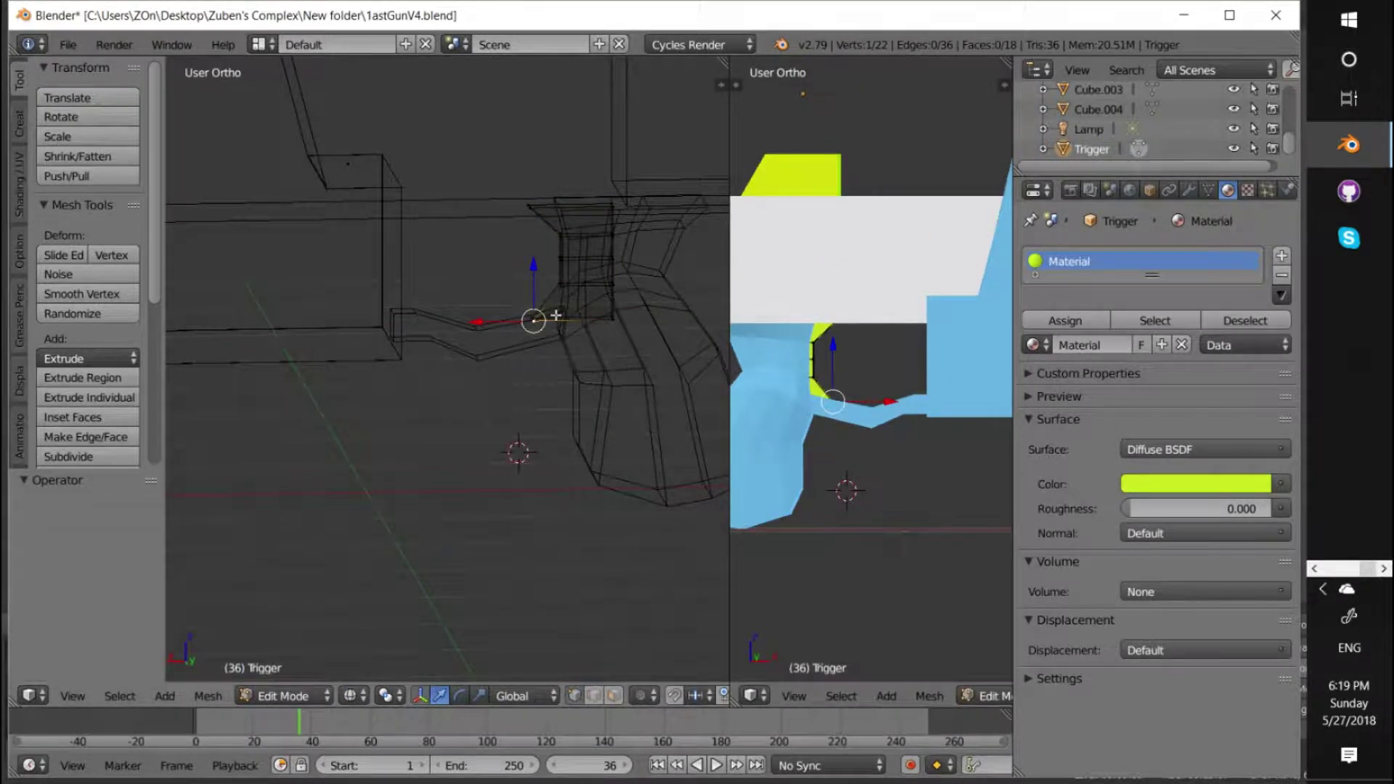
key("a")
left_click_drag(883, 347, 894, 347)
left_click_drag(536, 189, 535, 194)
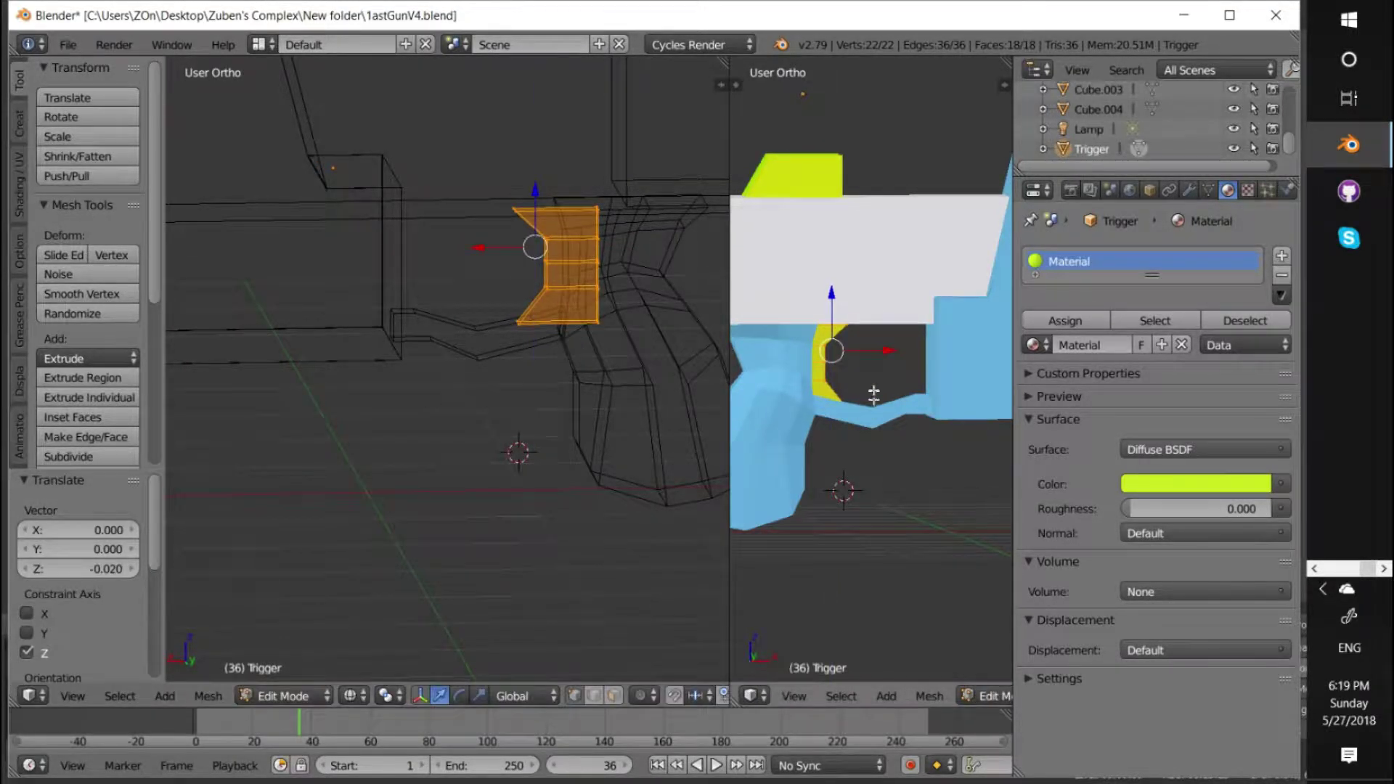
left_click_drag(898, 353, 905, 352)
scroll(857, 406, "up", 2)
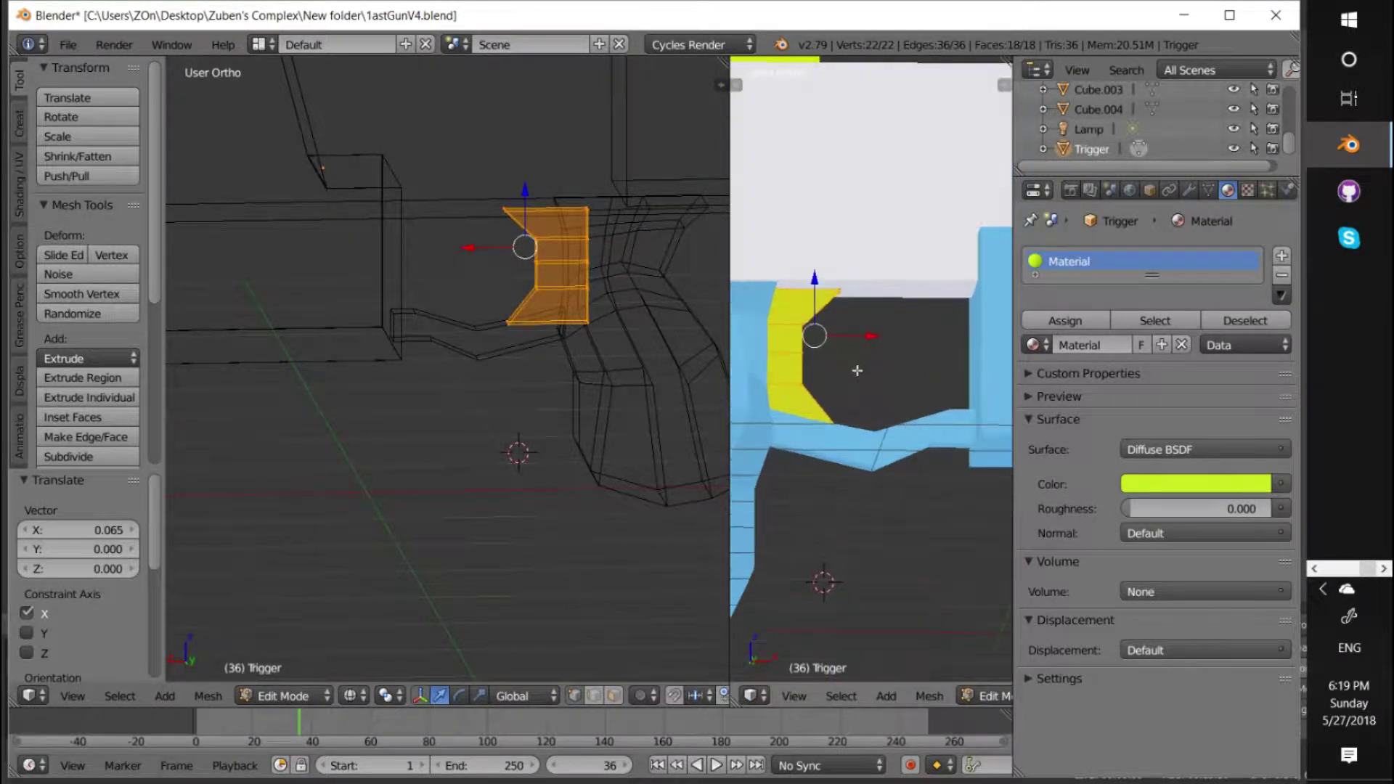
scroll(847, 426, "down", 2)
scroll(847, 427, "down", 5)
scroll(876, 402, "up", 2)
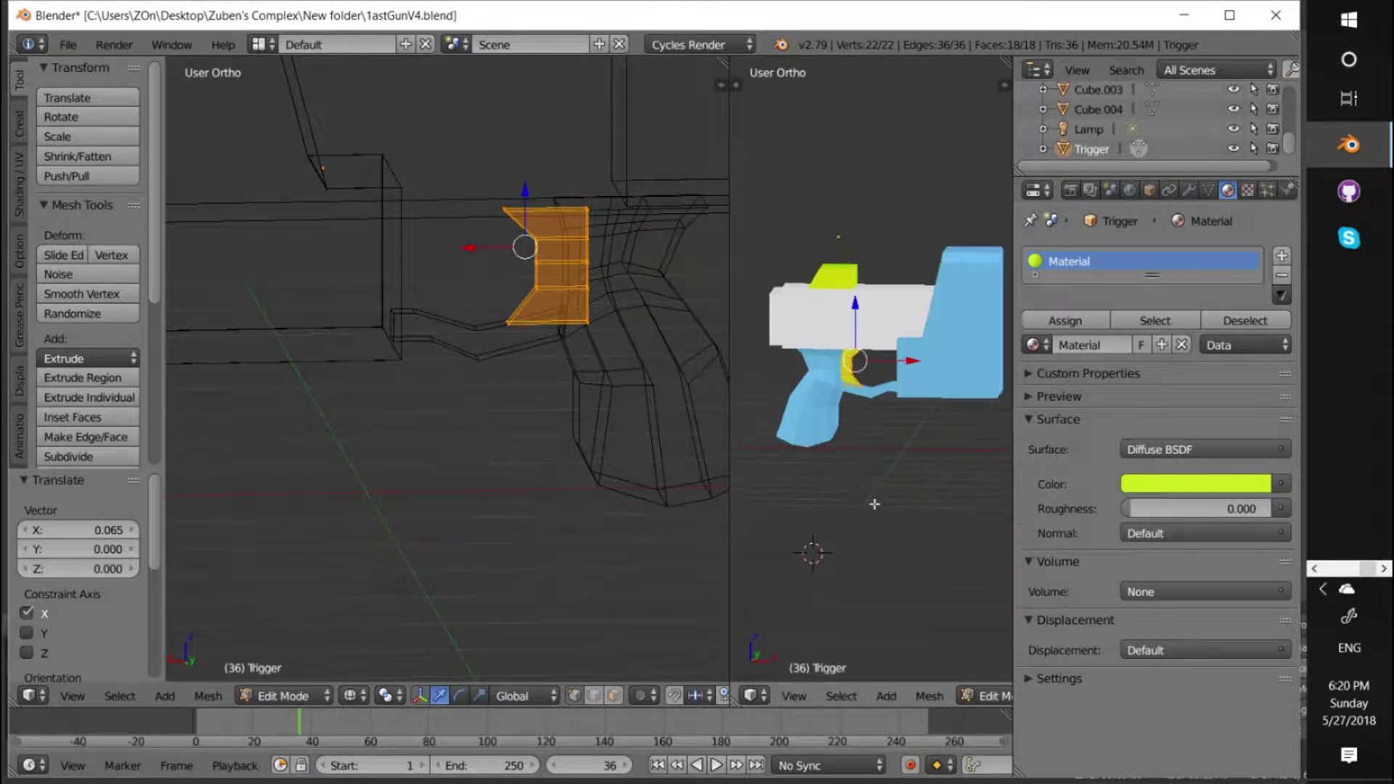
key("alt+Tab")
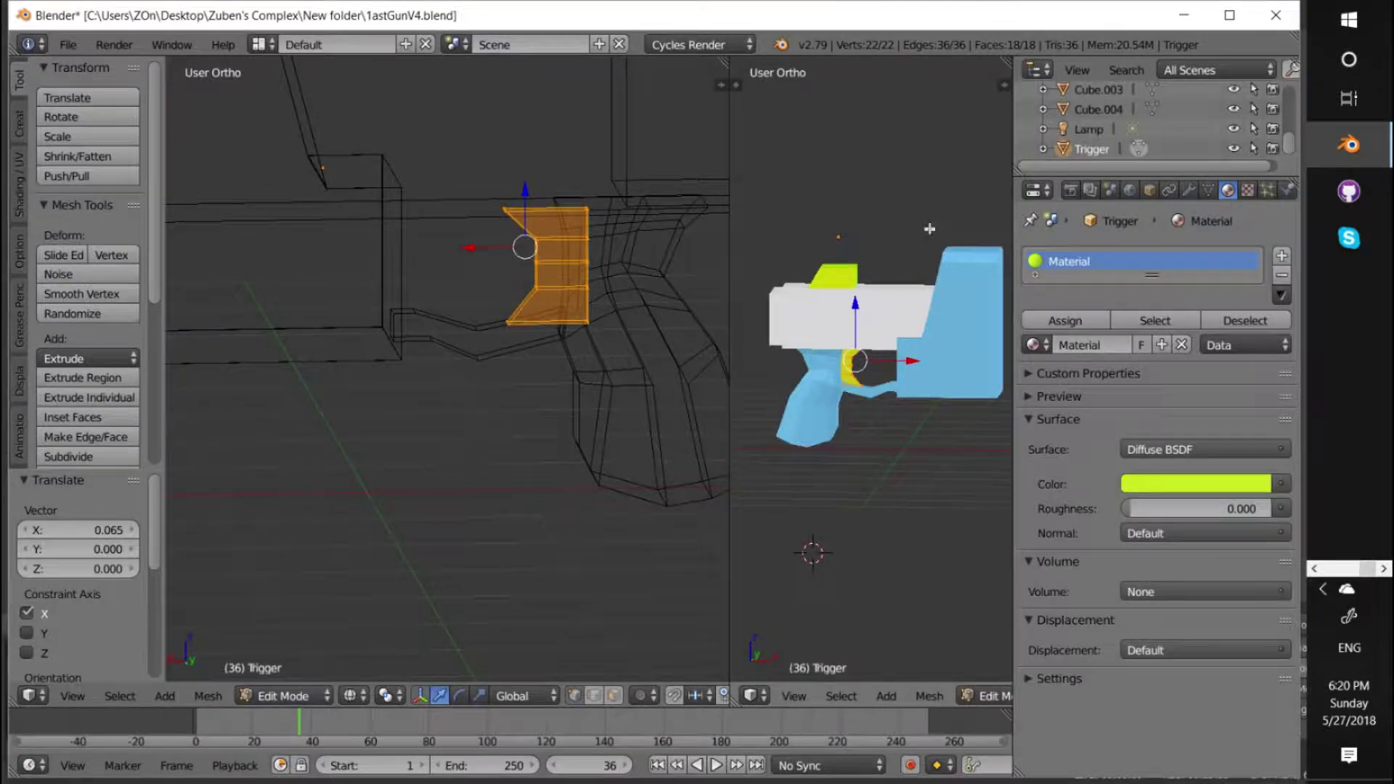
Rename the Cube.004 object as GunSolid
middle_click_drag(857, 327, 794, 229)
scroll(443, 306, "down", 4)
key("Tab")
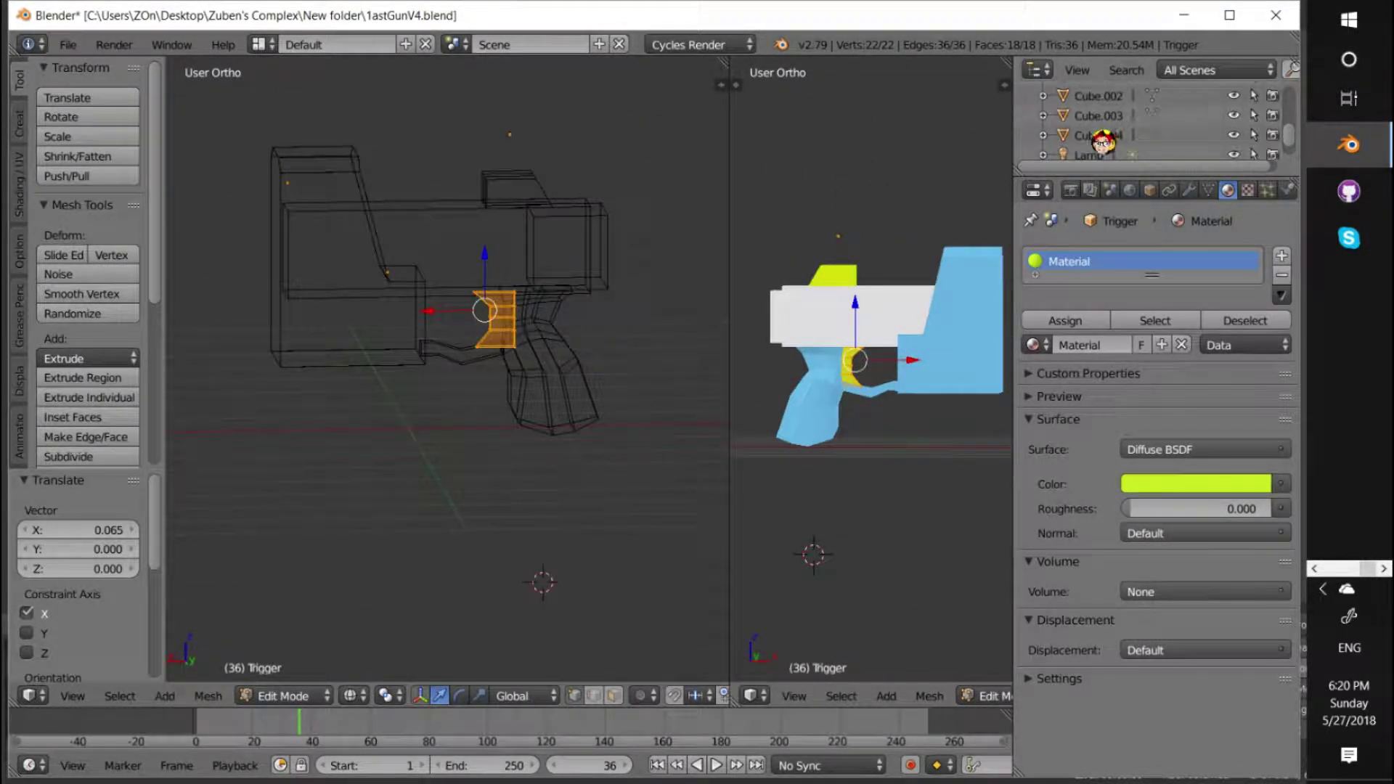
left_click(1098, 109)
right_click(1098, 109)
left_click(996, 277)
type("Trigger")
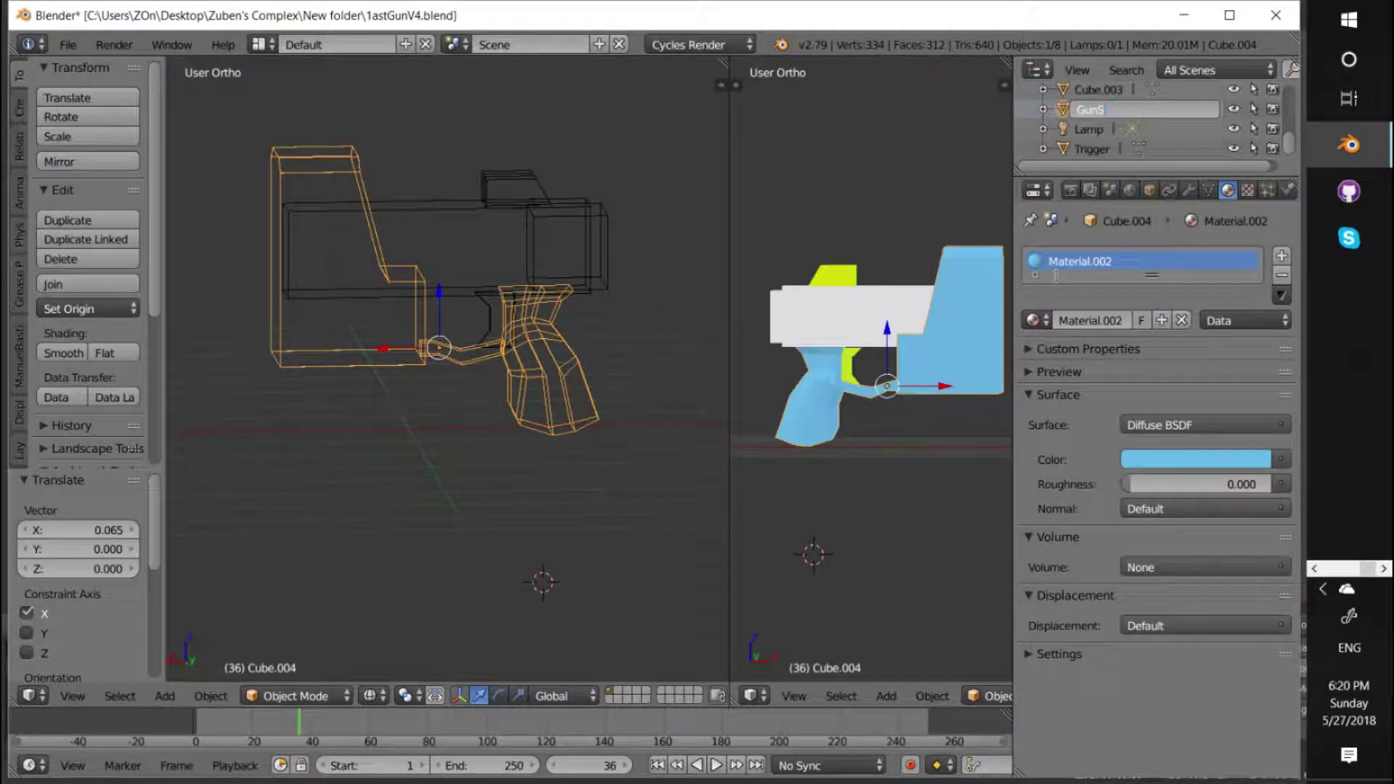
type("olid")
key("Return")
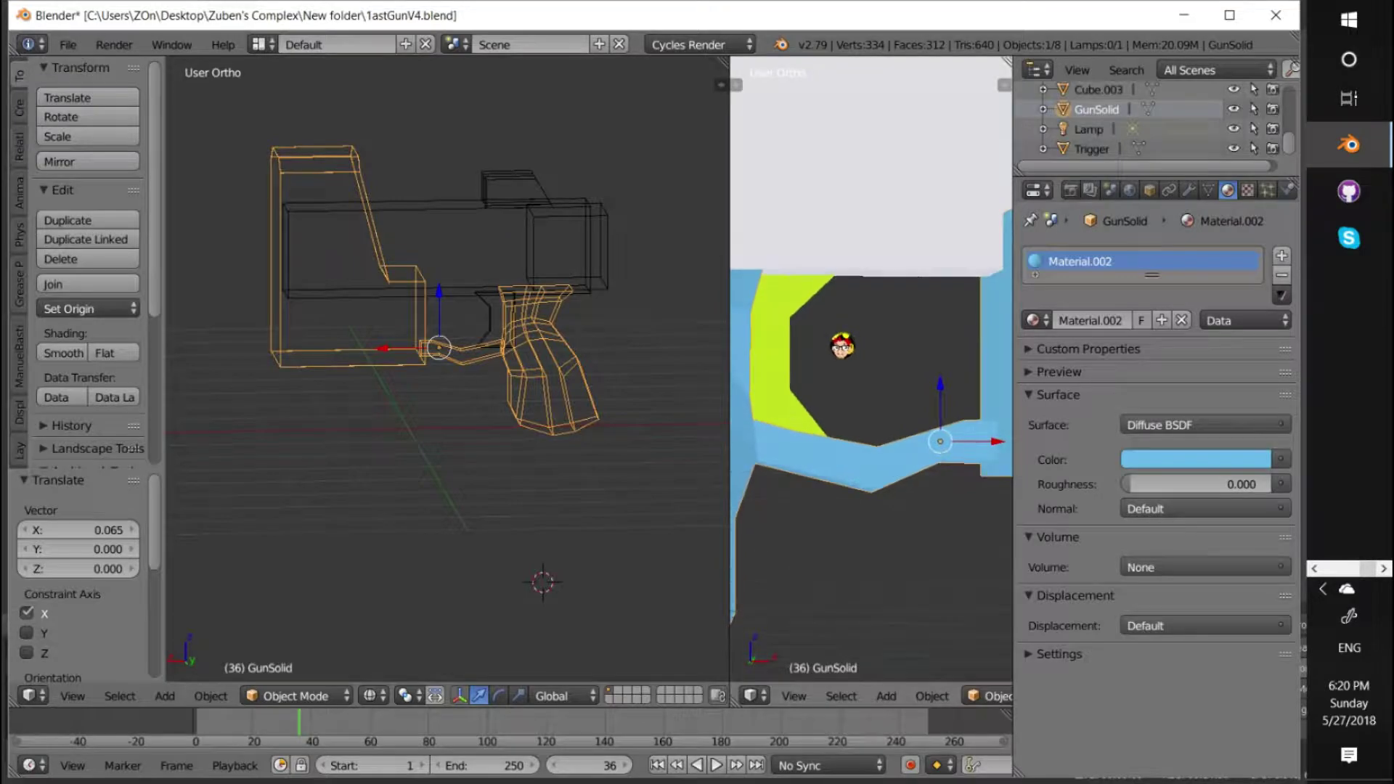
Adjust the height of the whole trigger mesh, ending with a shift of about -0.042 along Z
left_click(1089, 149)
key("Tab")
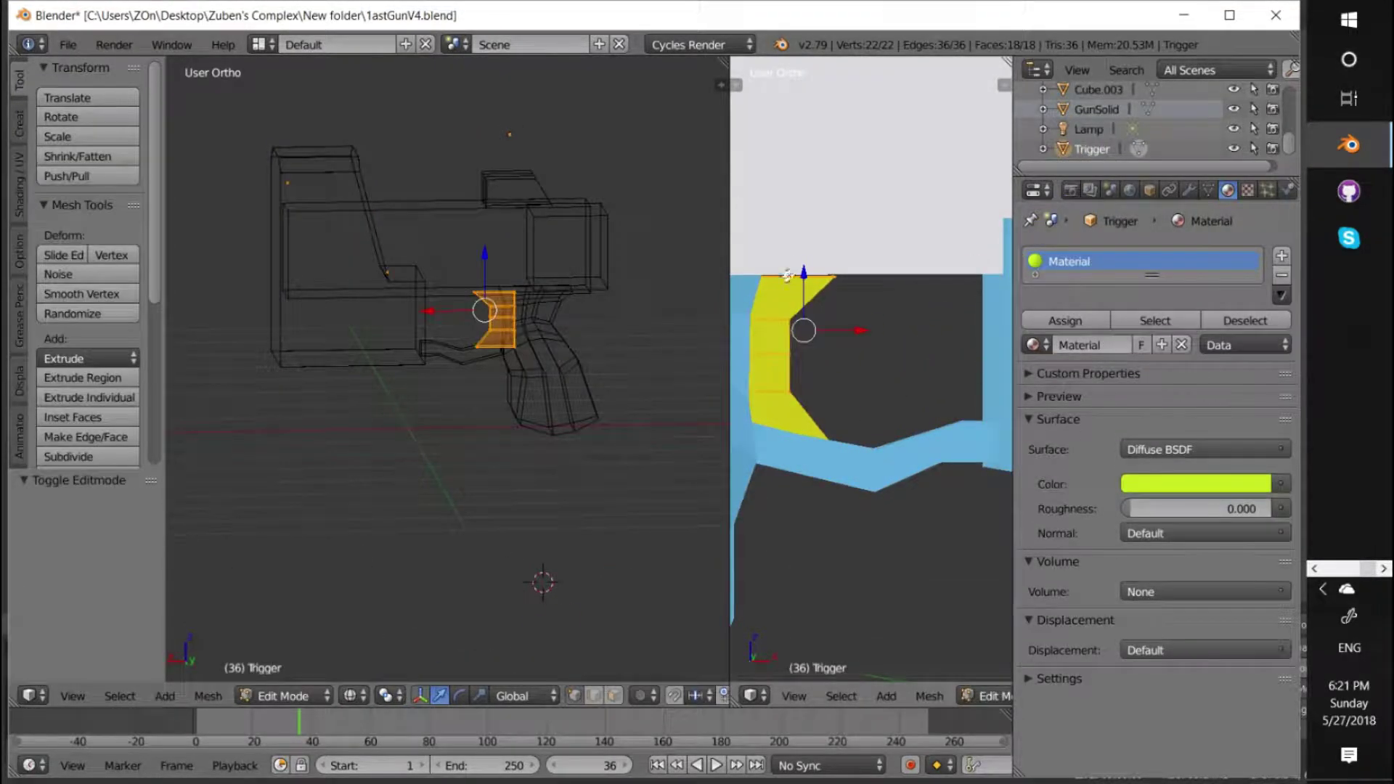
left_click_drag(804, 273, 804, 270)
middle_click_drag(804, 269, 778, 269, "shift")
left_click_drag(778, 273, 780, 279)
Move the trigger's two upper end faces about 0.172 along X, then shift them about -0.077 in X and 0.077 in Z
scroll(445, 332, "up", 7)
left_click(601, 157)
right_click(601, 156)
middle_click_drag(601, 157, 714, 205)
right_click(338, 156)
middle_click_drag(337, 156, 288, 348)
right_click(327, 341, "shift")
key("g")
key("z")
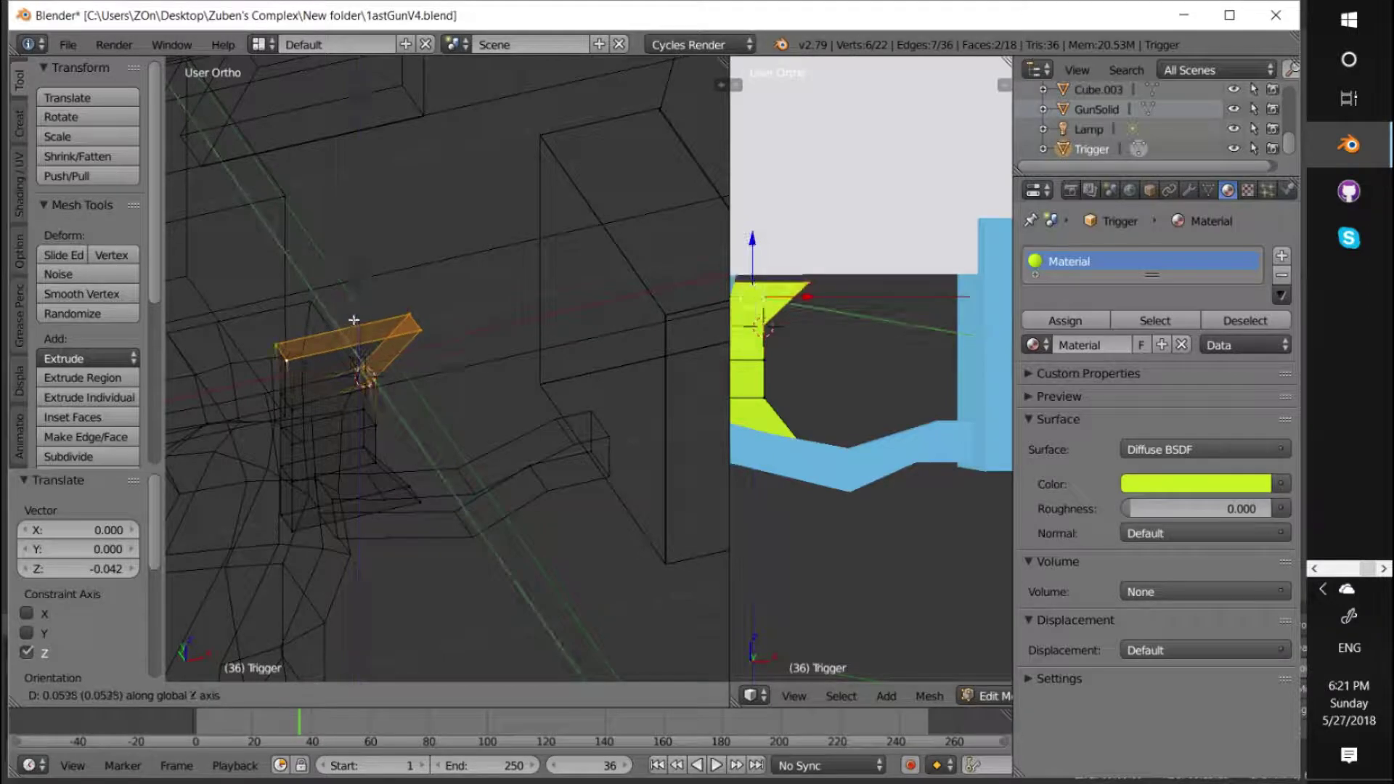
key("x")
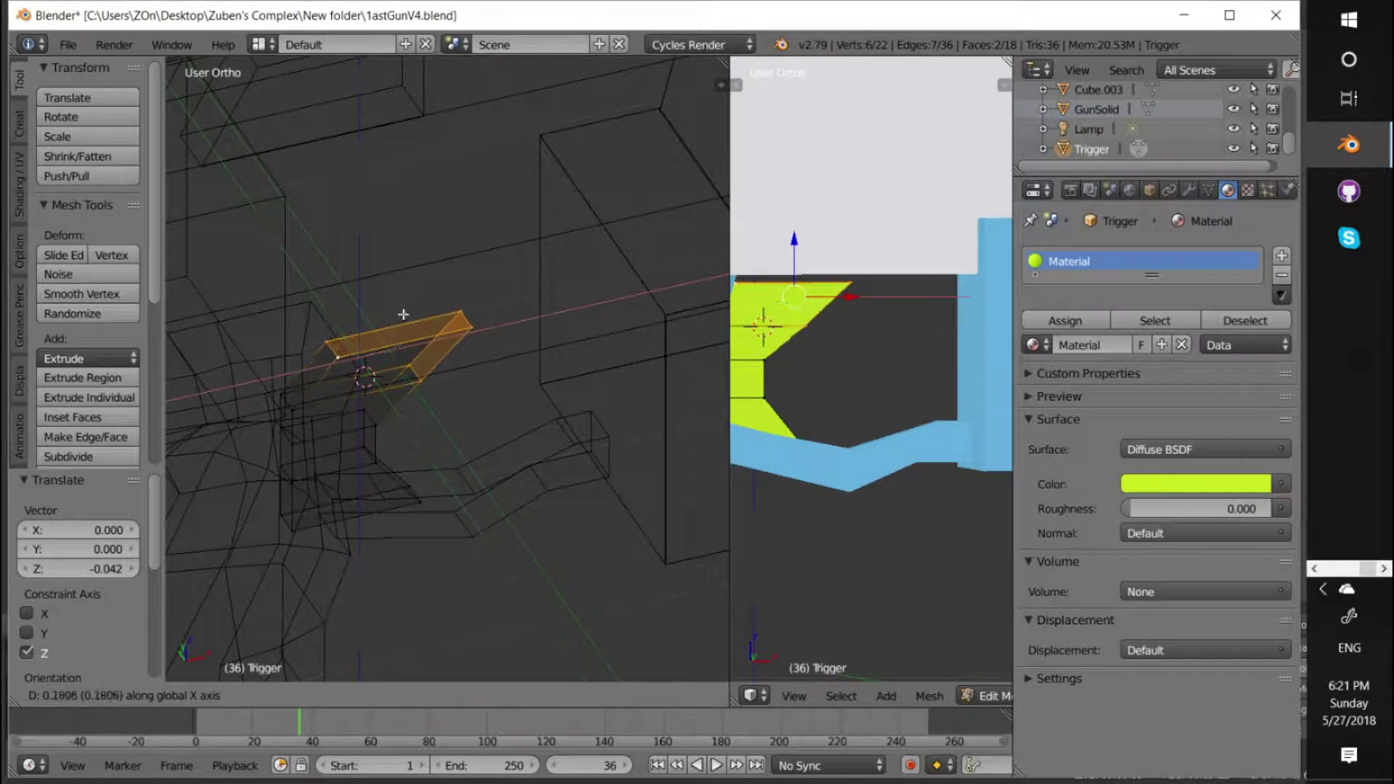
left_click(394, 282)
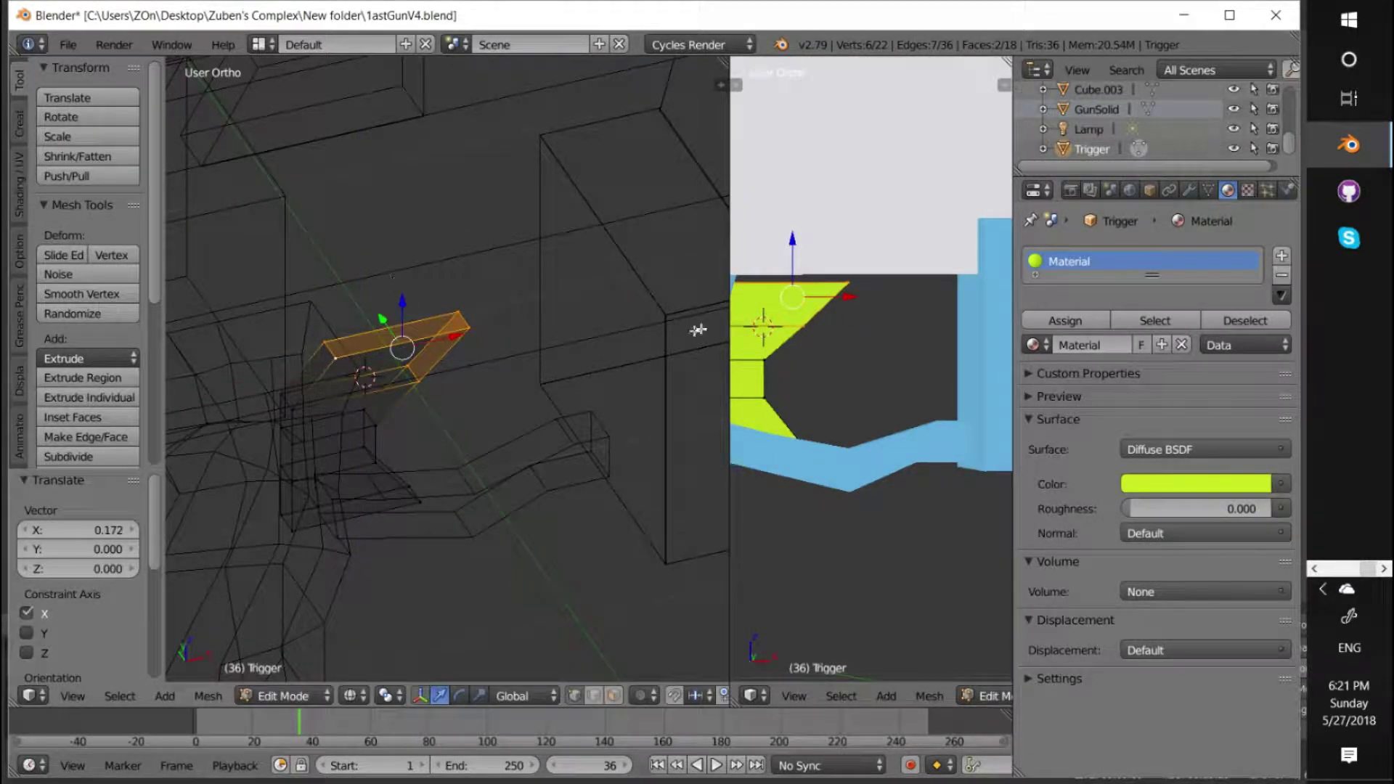
left_click(817, 302)
middle_click_drag(817, 303, 863, 440)
Add a Boolean modifier to GunSolid with the Union operation and Trigger as its object, and apply it
left_click(1096, 109)
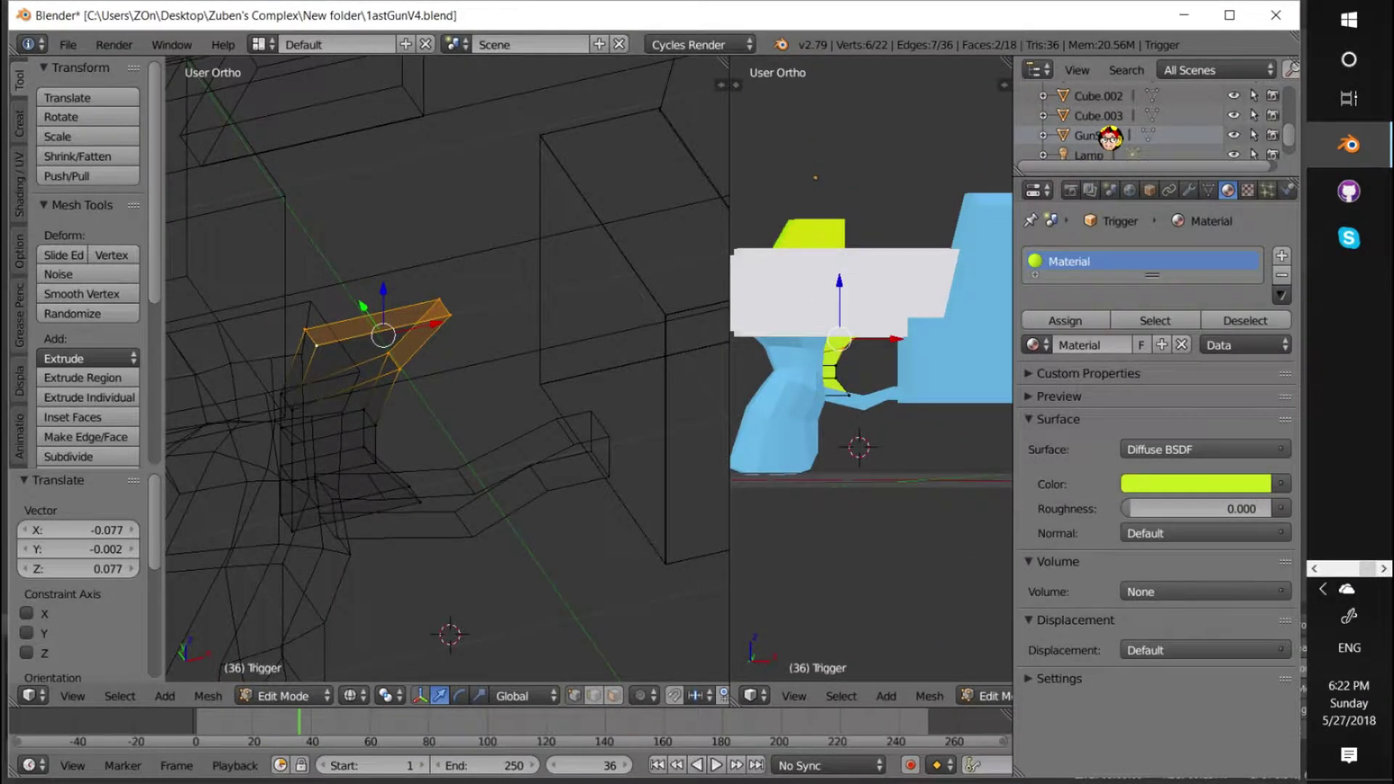
left_click(1093, 149)
left_click(1100, 109, "ctrl")
key("Escape")
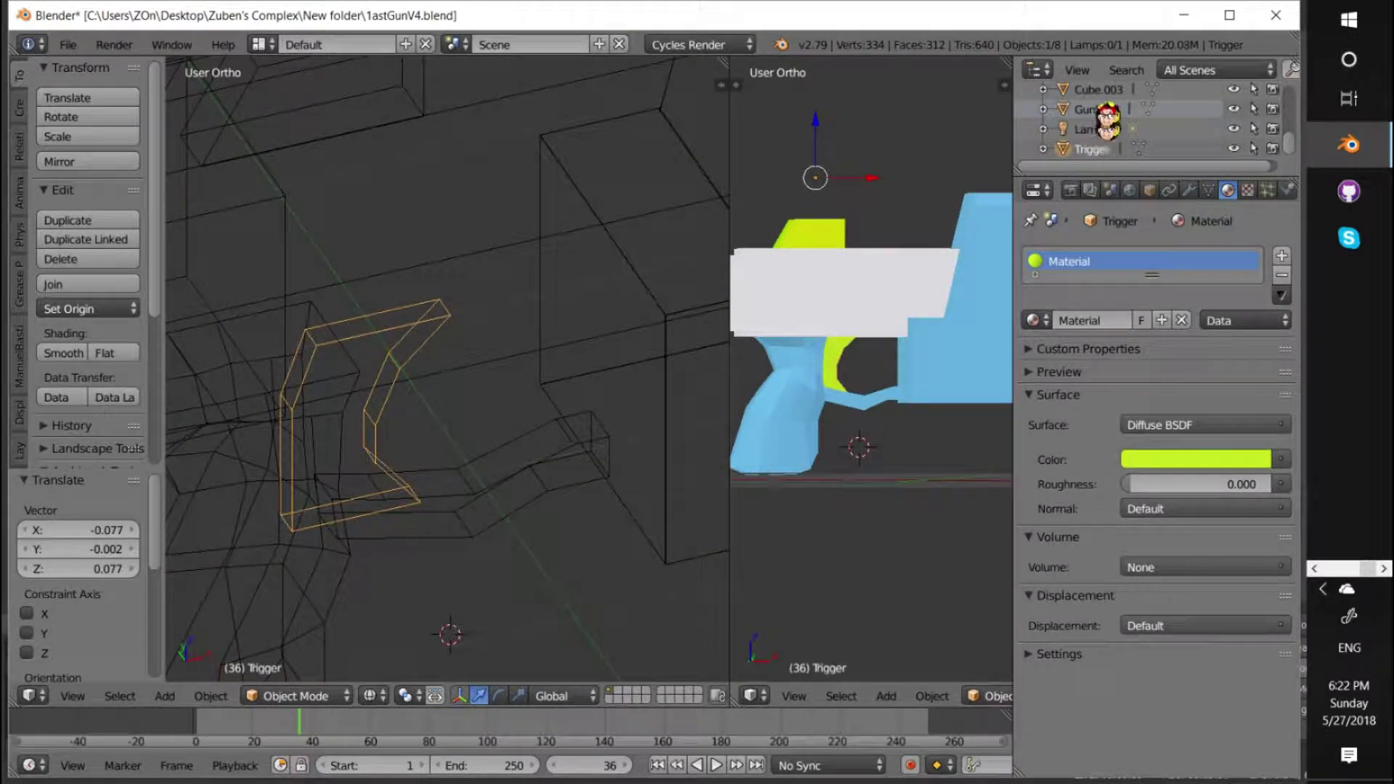
left_click(1135, 109, "shift")
left_click(1189, 190)
left_click(1053, 301)
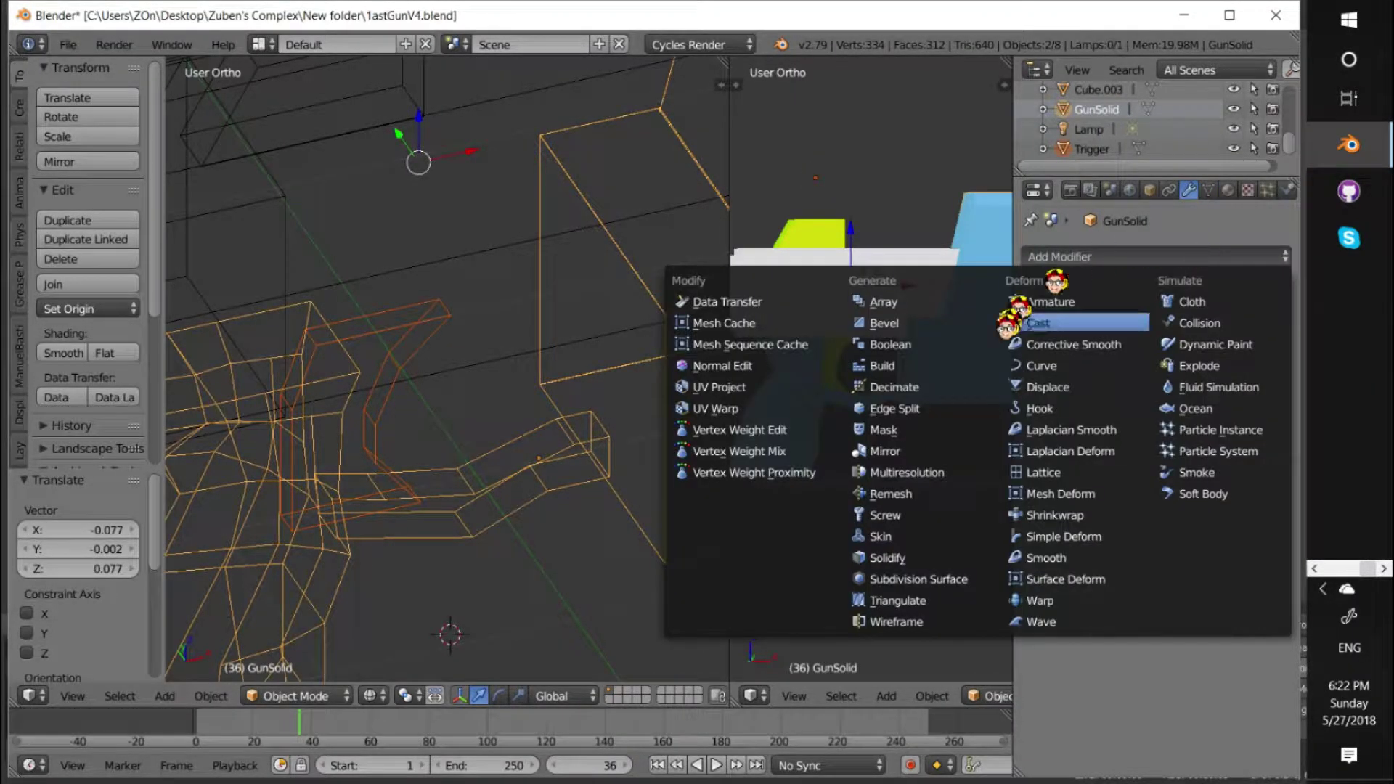
left_click(839, 340)
left_click(1206, 409)
left_click(1178, 517)
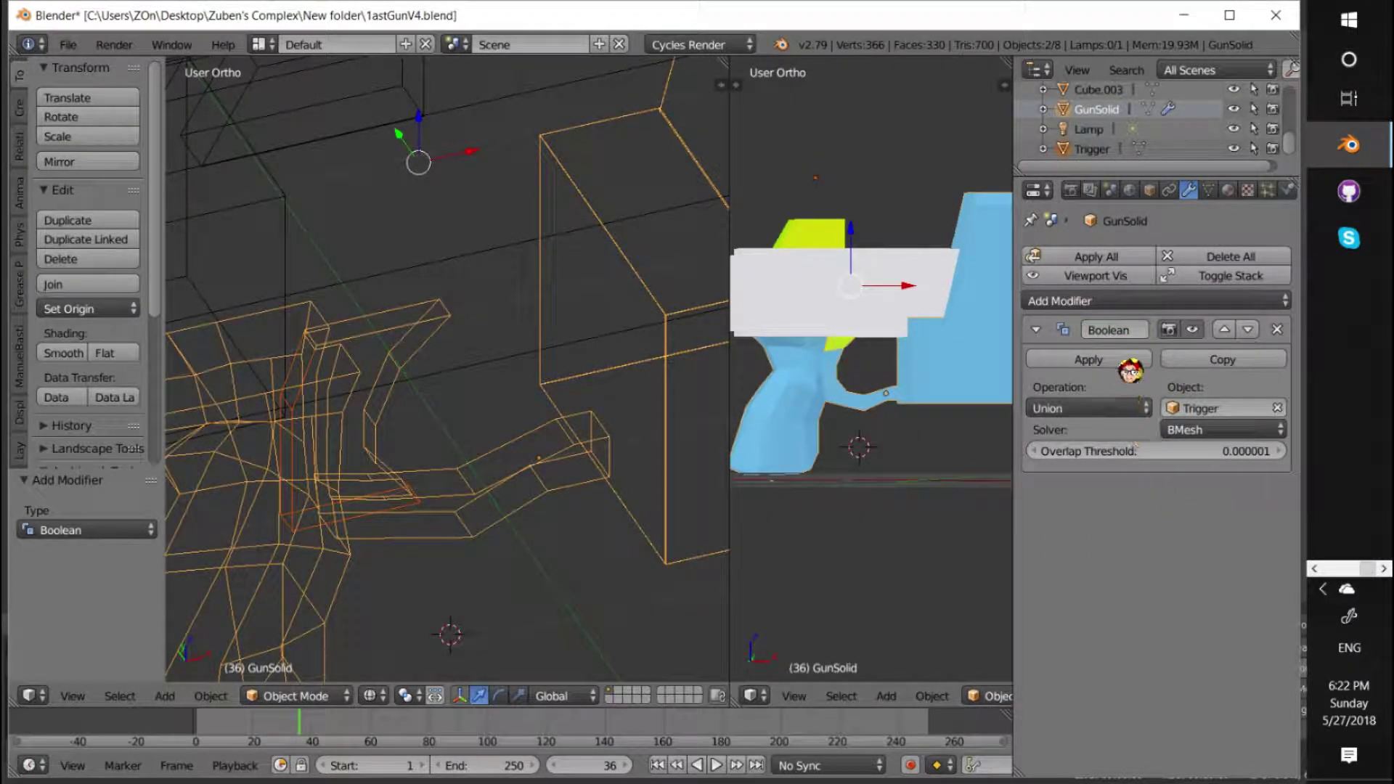
left_click(1089, 360)
Delete the separate Trigger object from the scene
left_click(1234, 149)
right_click(1103, 148)
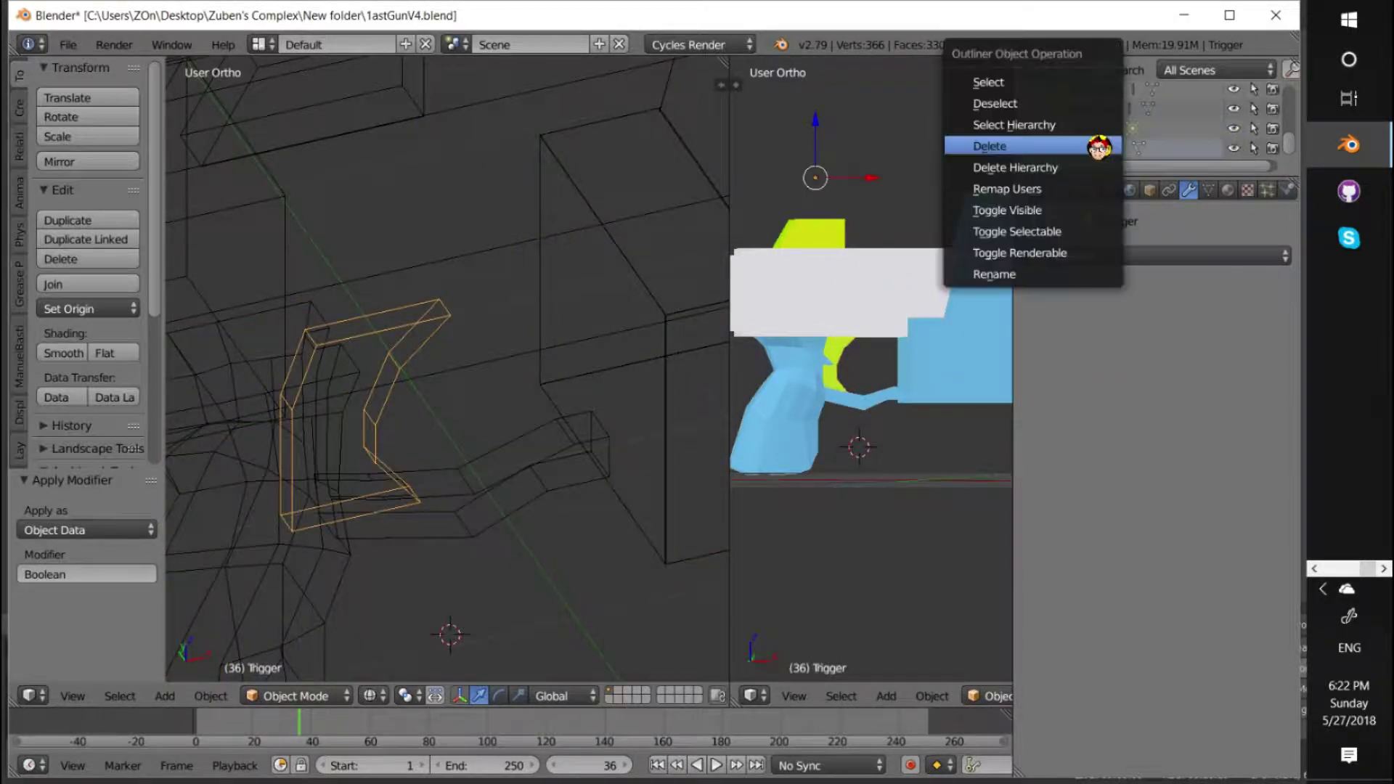
left_click(1102, 146)
scroll(833, 426, "down", 2)
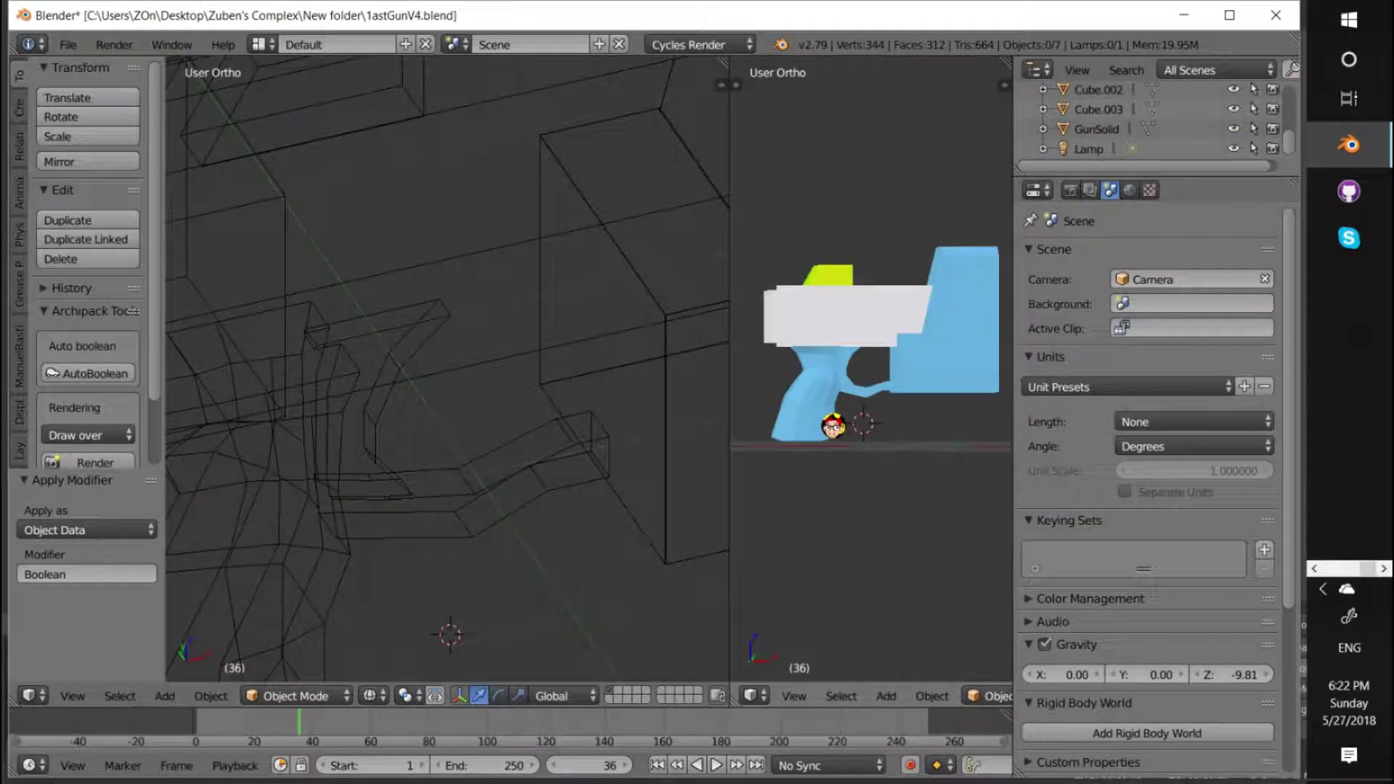
scroll(787, 374, "up", 1)
Add a Boolean modifier to GunSolid set to Union, with the gun's main white body as its object
left_click(1099, 109)
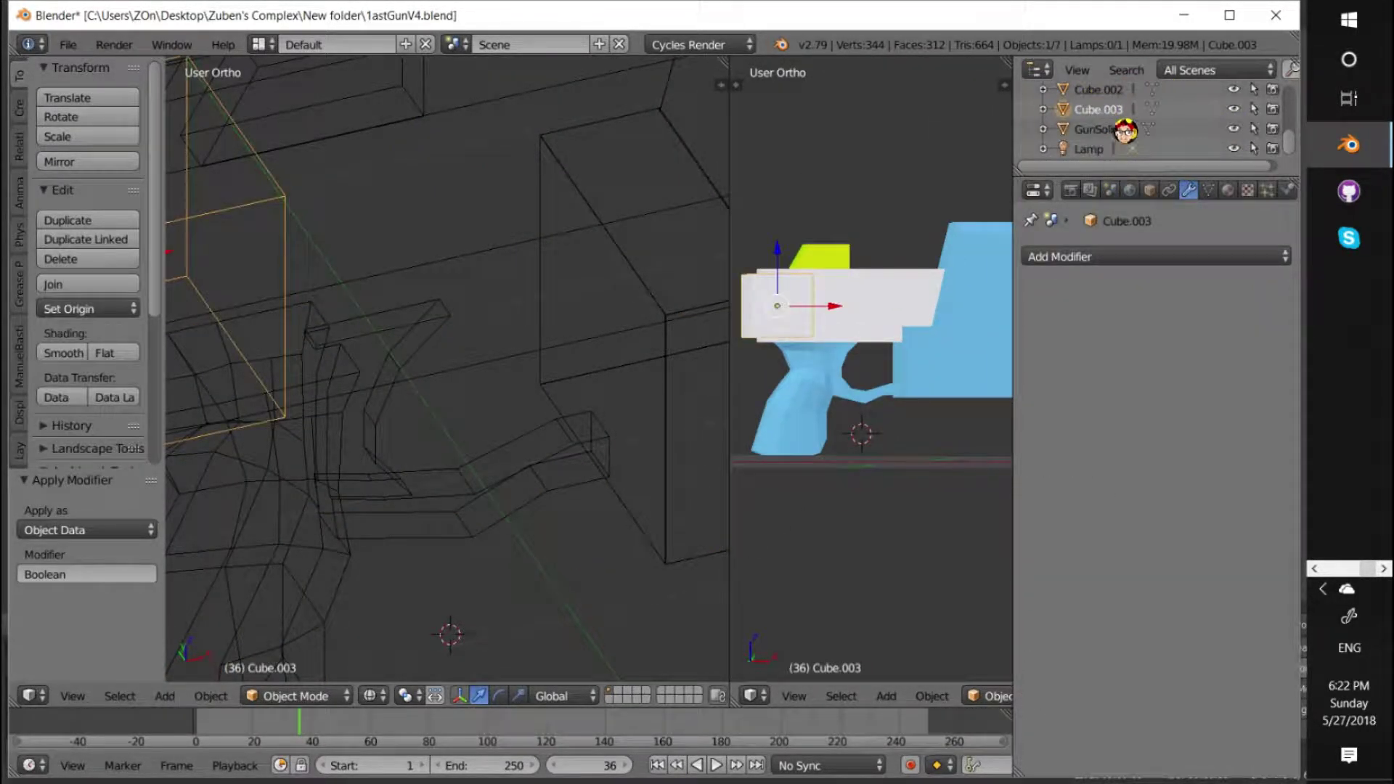
scroll(1126, 132, "up", 1)
left_click(1097, 155)
left_click(1096, 116)
scroll(1125, 117, "down", 1)
left_click(1096, 129)
left_click(1089, 256)
left_click(967, 354)
left_click(1090, 407)
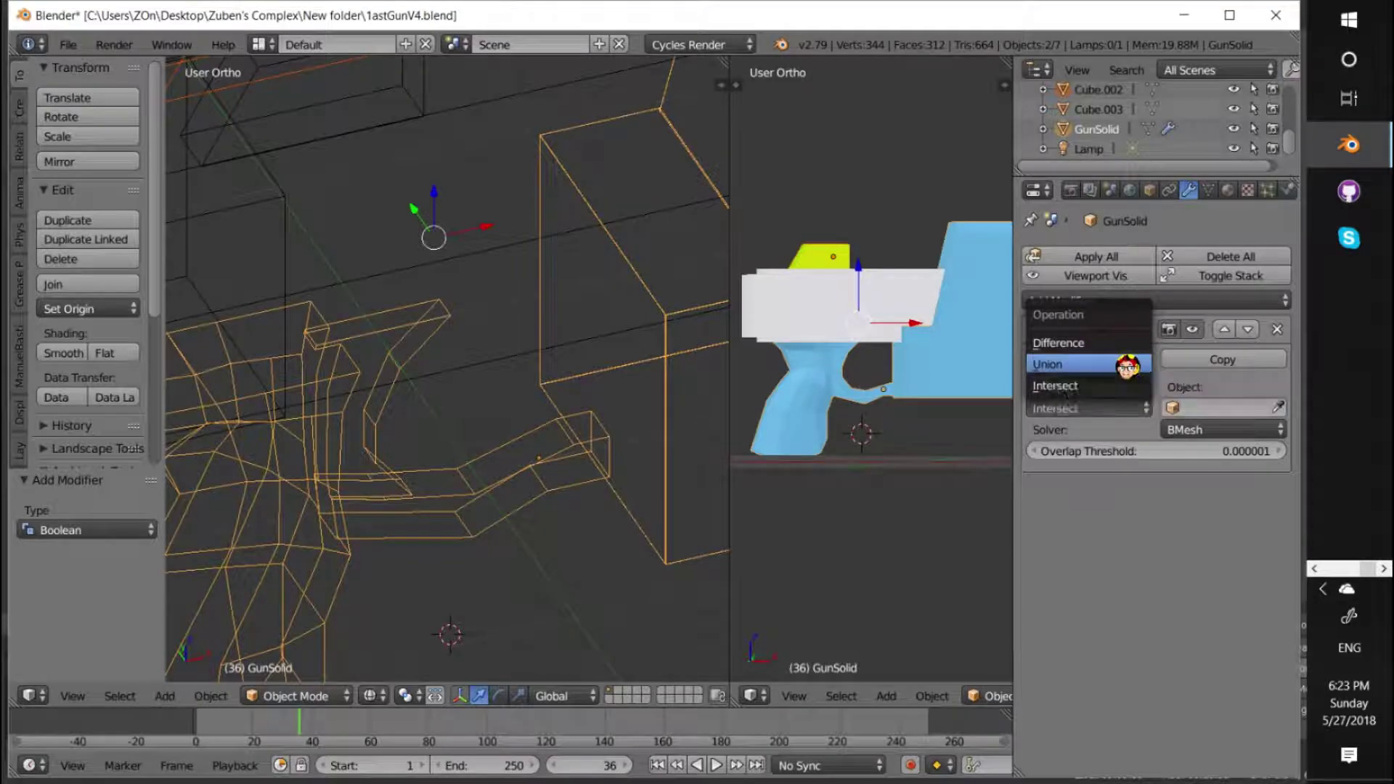
left_click(1127, 366)
left_click(1220, 407)
left_click(1118, 474)
Toggle the visibility of the original Cube object to inspect the Boolean union
scroll(1162, 116, "up", 1)
left_click(1162, 96)
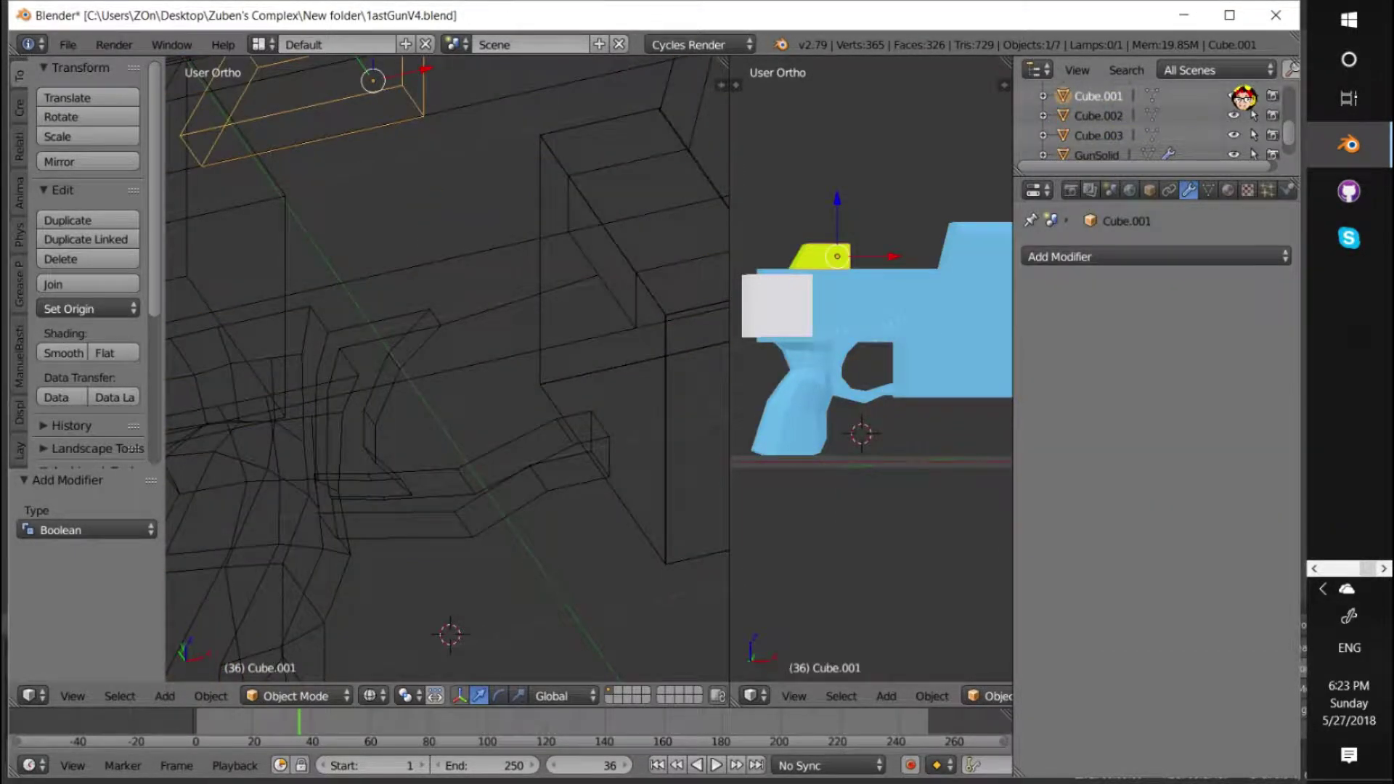
scroll(1244, 98, "up", 2)
left_click(1242, 127)
left_click(1241, 129, "ctrl")
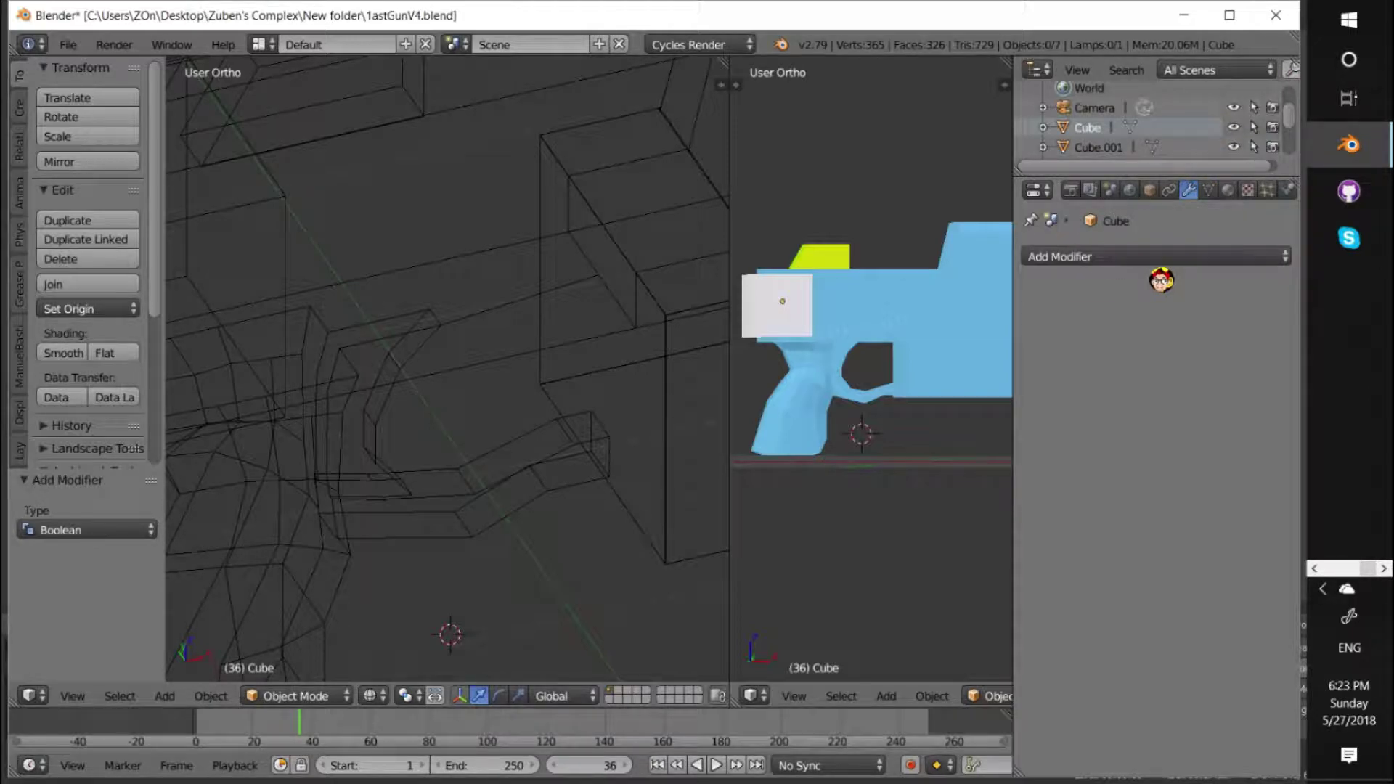
scroll(1093, 127, "down", 2)
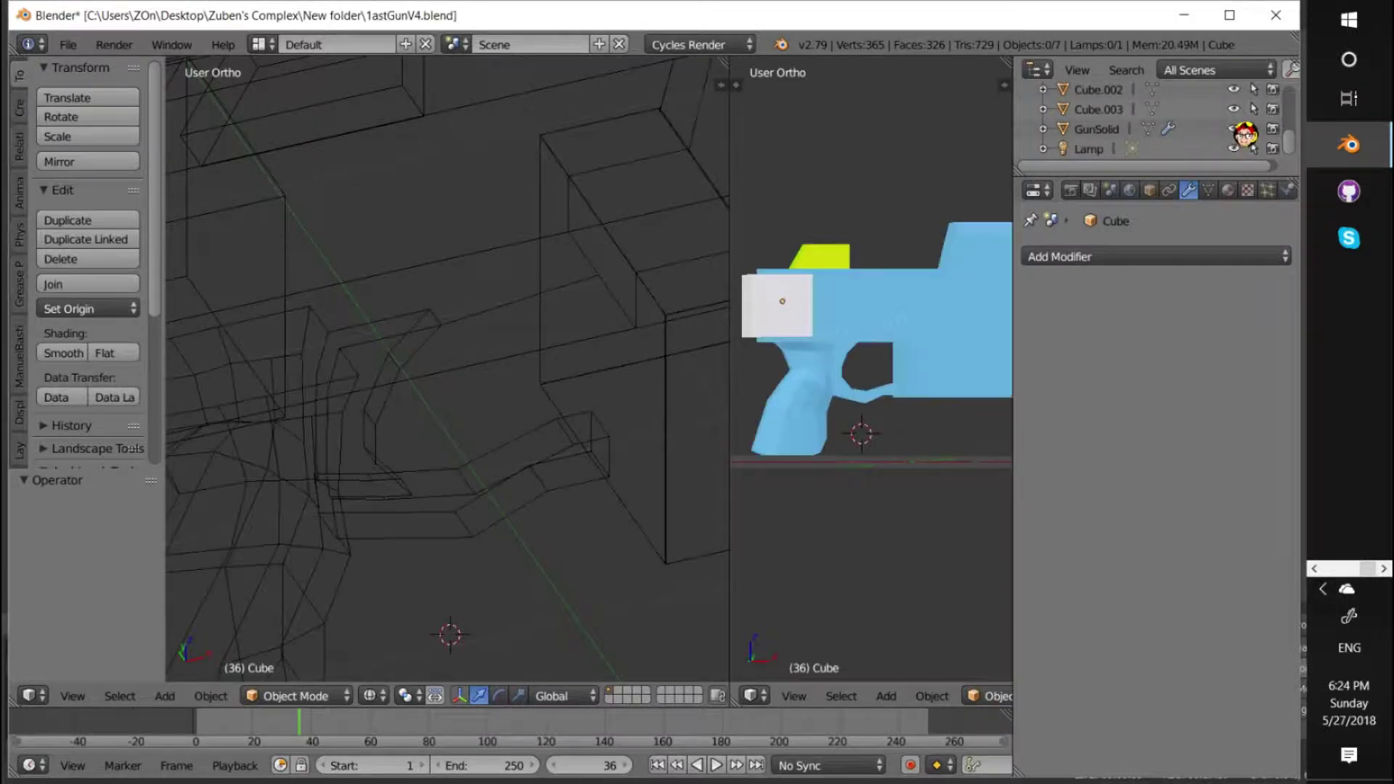
Apply GunSolid's Boolean union with the Cube body and hide GunSolid
left_click(1108, 131)
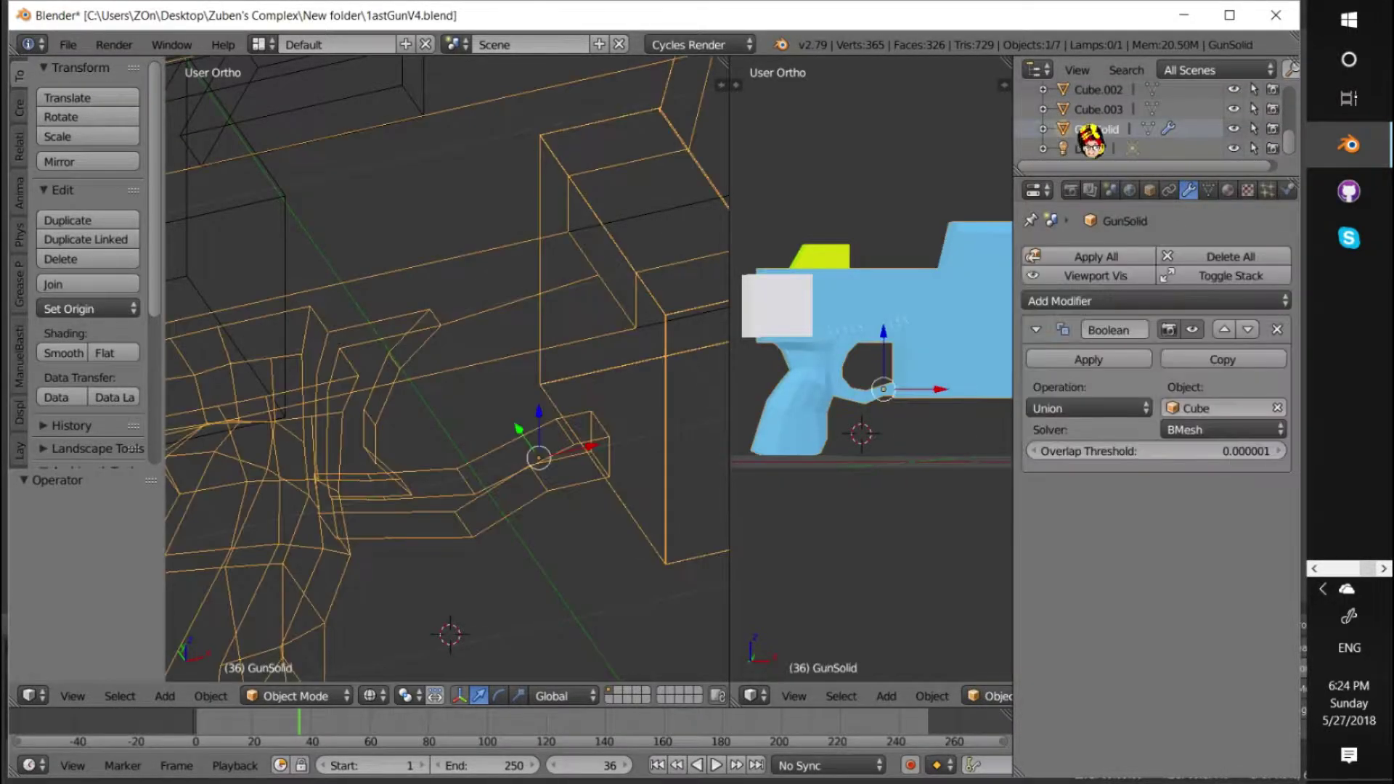
left_click(1130, 361)
left_click(1234, 129)
Delete the original Cube body object and make GunSolid visible again
scroll(1104, 135, "up", 2)
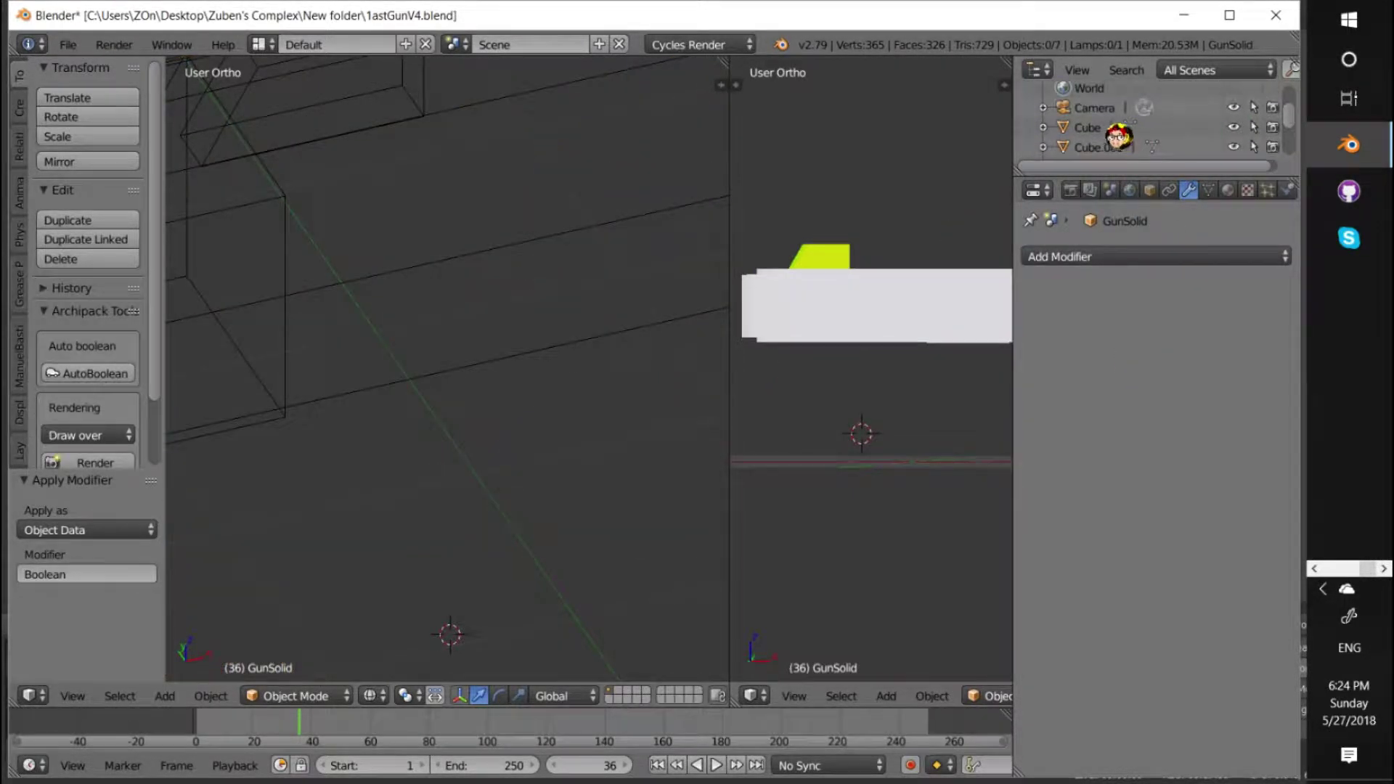
left_click(1094, 128)
right_click(1094, 129)
left_click(1093, 129)
scroll(1191, 134, "down", 3)
left_click(1233, 128)
middle_click_drag(954, 289, 816, 268)
left_click(816, 268)
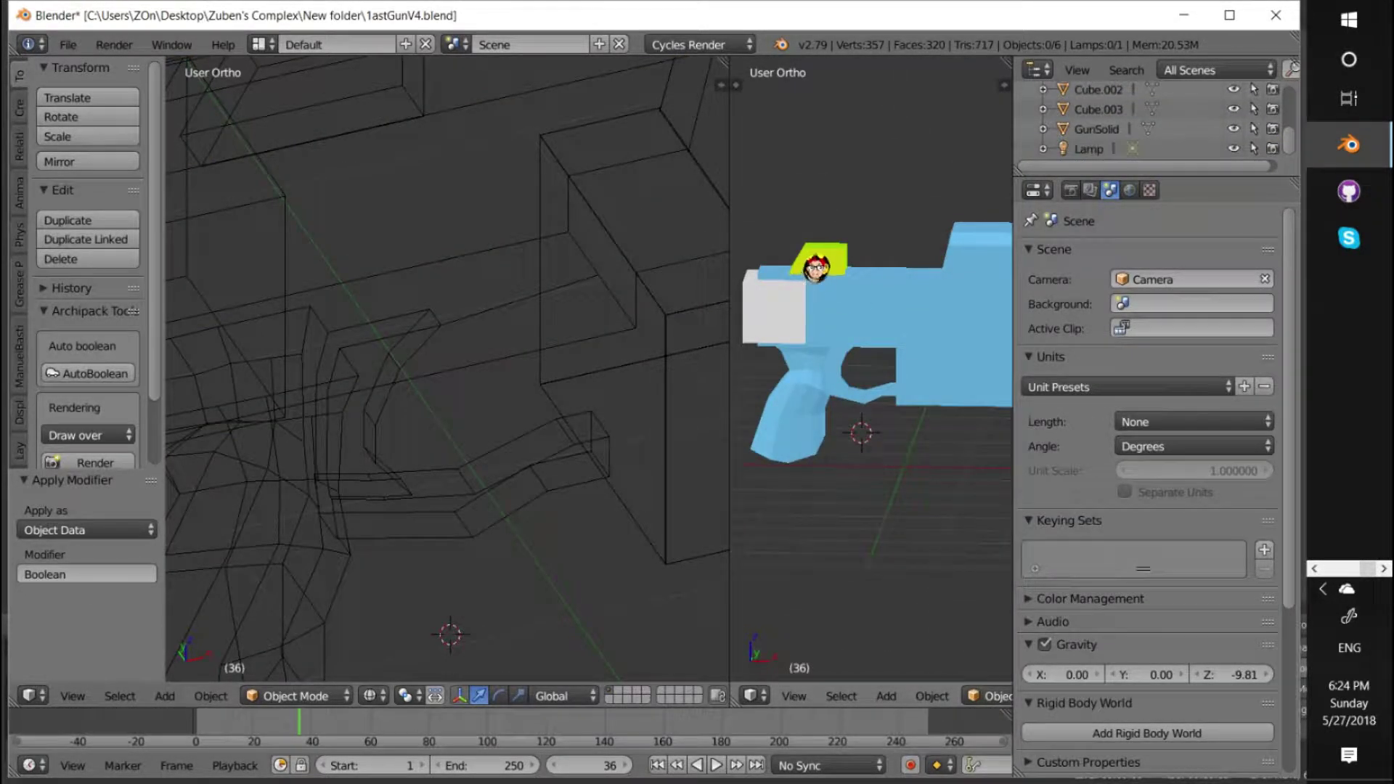
right_click(817, 263)
scroll(1167, 142, "up", 3)
scroll(1167, 142, "down", 3)
key("shift+d")
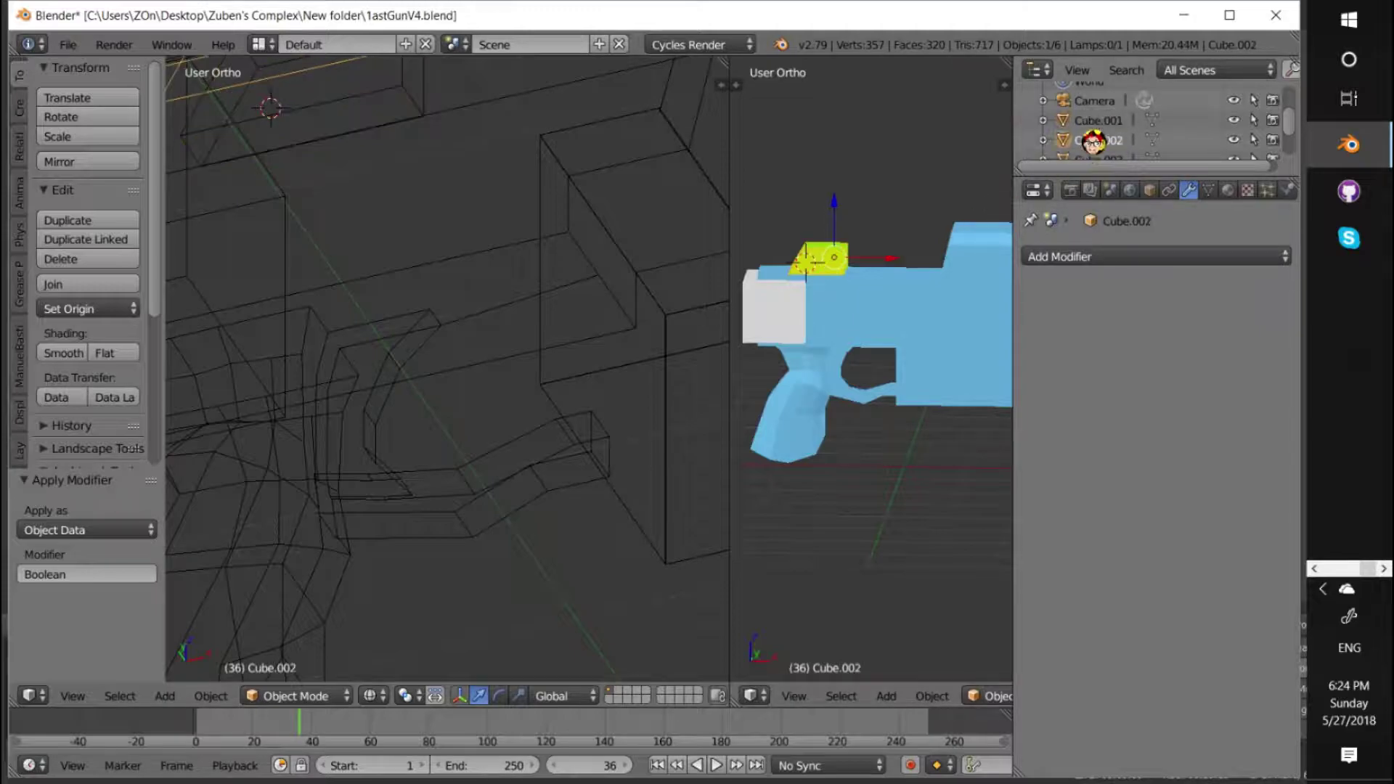
left_click(846, 253)
key("ctrl+z")
left_click(832, 256)
left_click(814, 249)
Try to select the two yellow sight parts, Cube.001 and Cube.002, together and switch their editing mode
left_click(1092, 122)
middle_click_drag(925, 192, 924, 205)
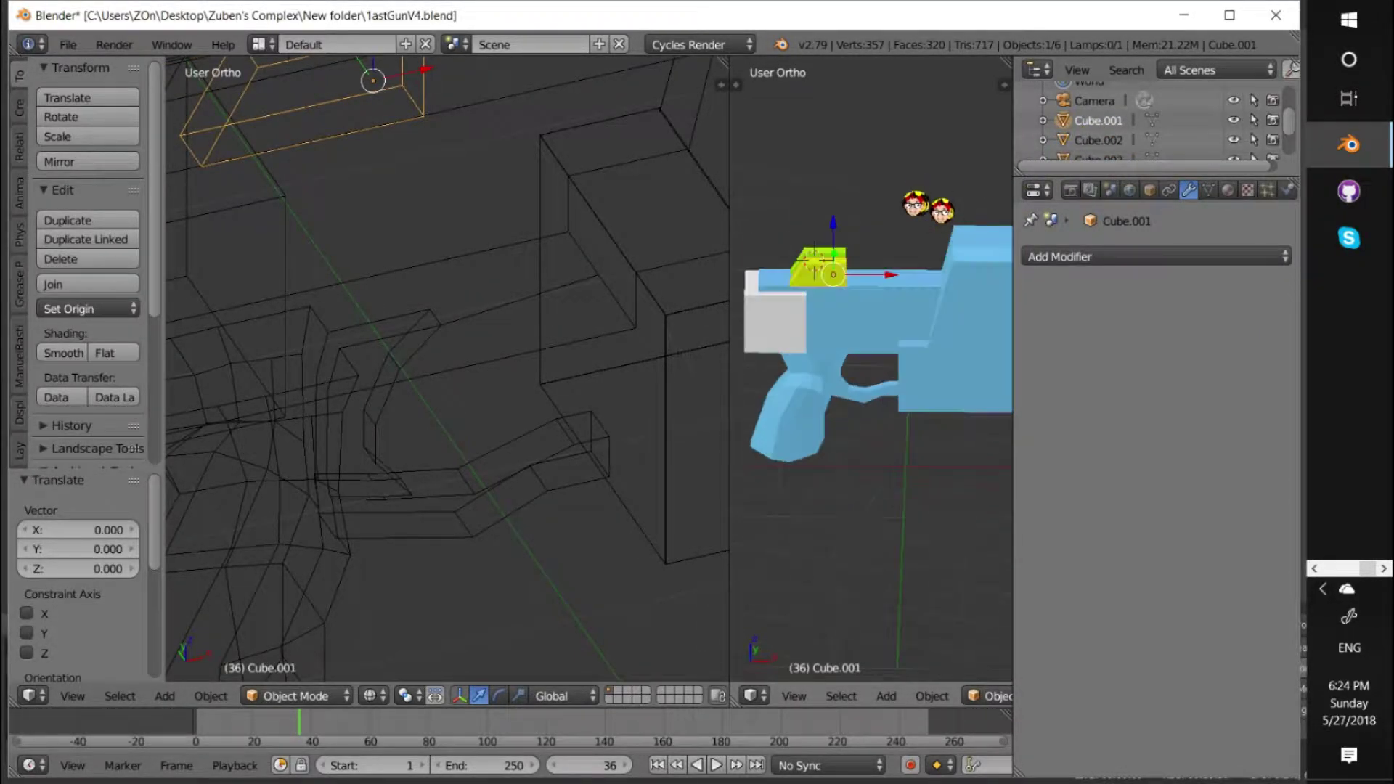
left_click(1146, 136)
left_click(1096, 123)
left_click(1100, 140, "ctrl")
left_click(342, 696)
left_click(312, 639)
key("Tab")
left_click(1118, 124)
left_click(1119, 138, "shift")
left_click(341, 695)
left_click(312, 646)
left_click(1120, 123)
left_click(1119, 139, "shift")
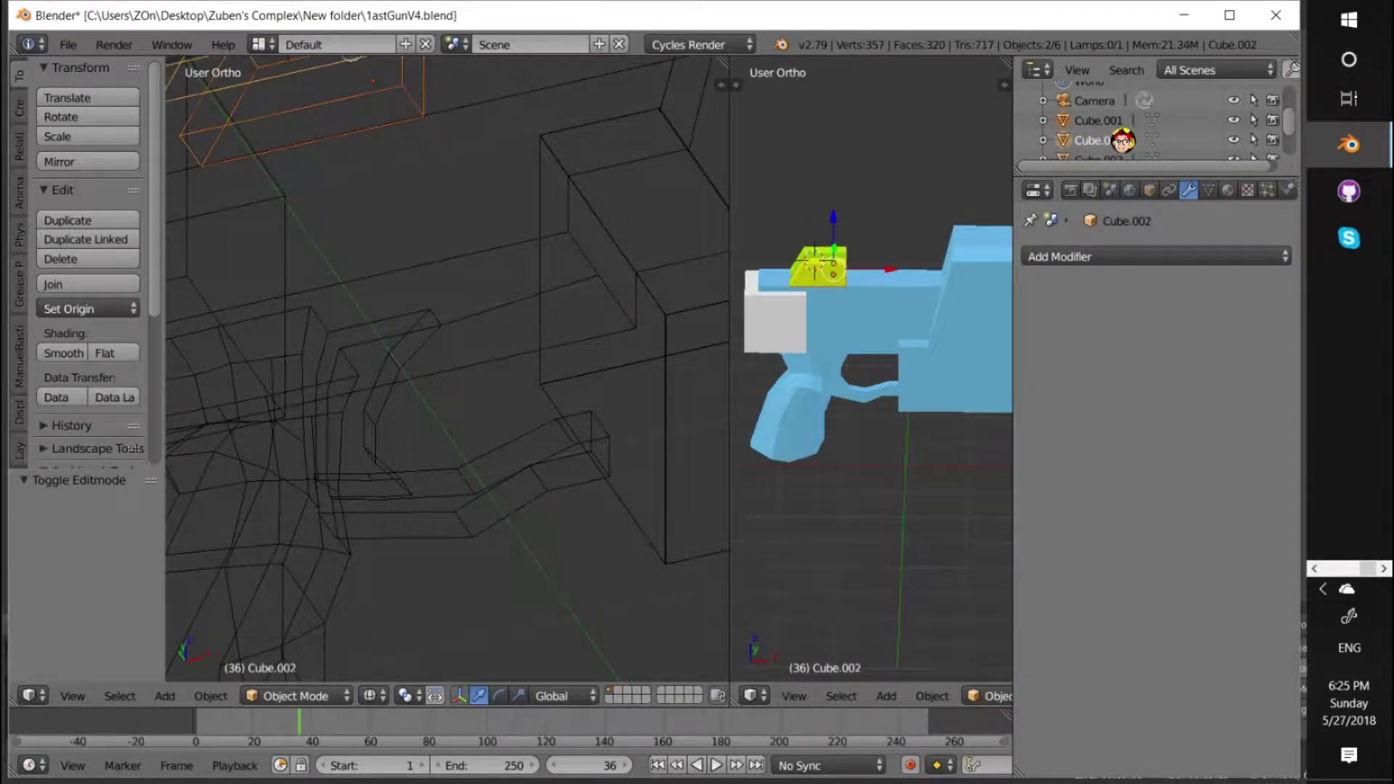
left_click(1119, 124)
left_click(1112, 140, "shift")
Add a Boolean modifier to GunSolid with the Union operation and the white end block Cube.003 as its object, and apply it
scroll(1129, 125, "down", 2)
left_click(1119, 132)
scroll(1120, 132, "up", 1)
left_click(1123, 134, "shift")
left_click(1112, 155, "ctrl")
left_click(1133, 257)
left_click(799, 351)
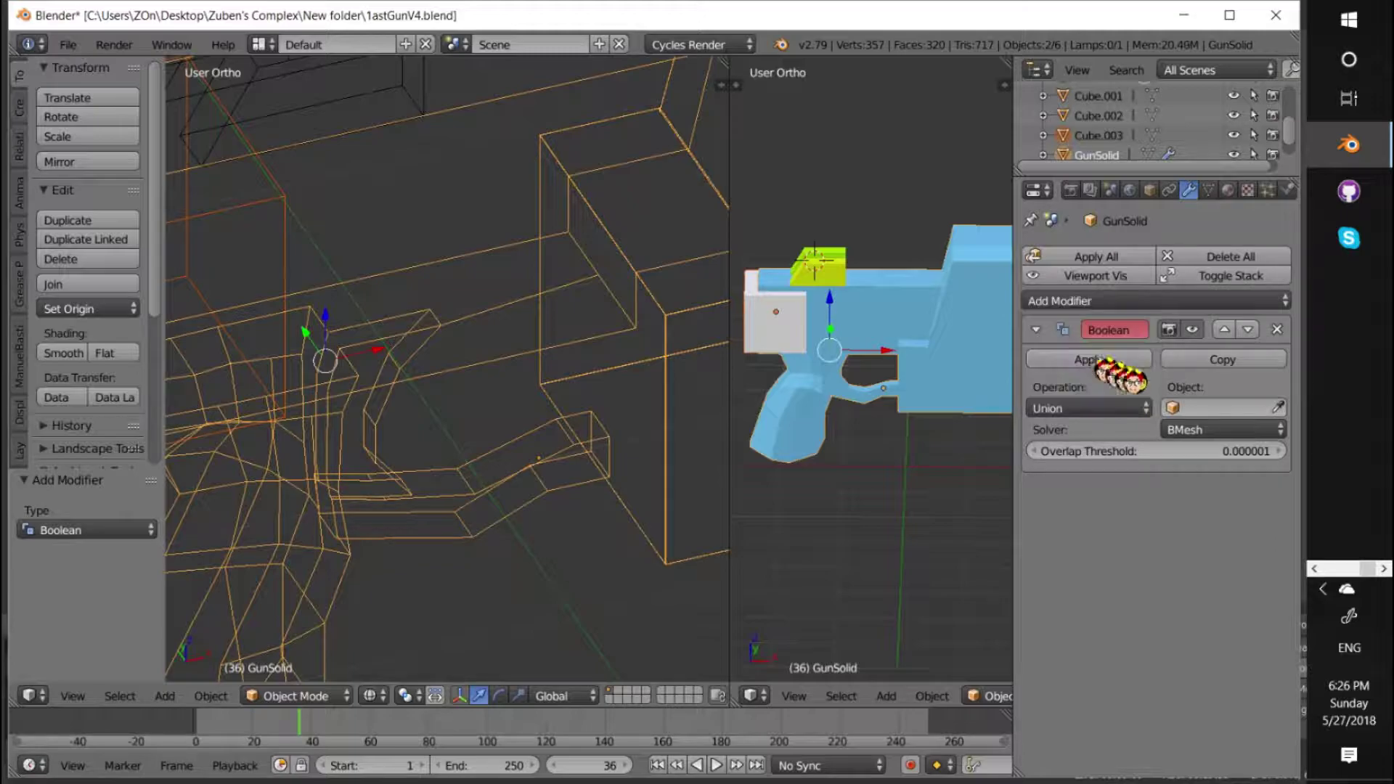
left_click(1220, 408)
left_click(1191, 445)
left_click(1089, 359)
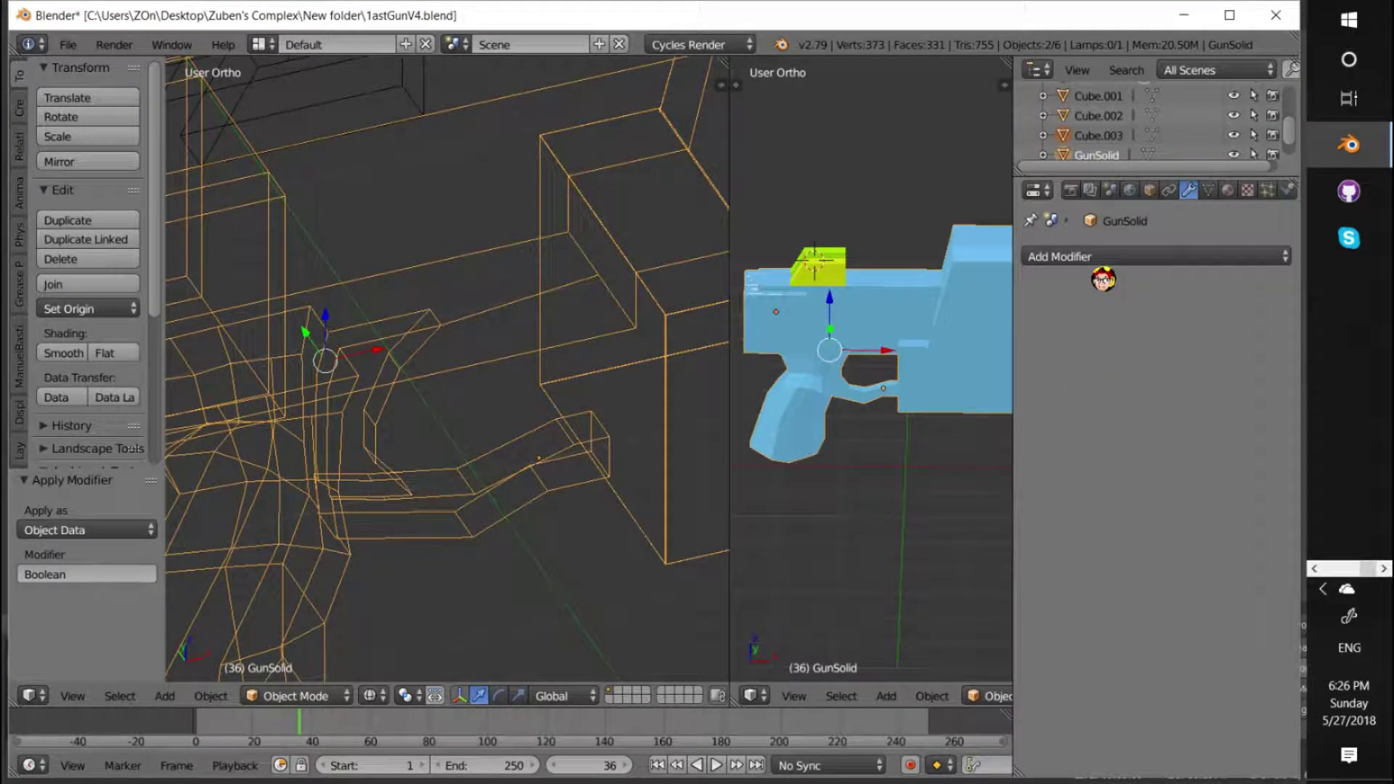
Delete the separate Cube.003 end block from the scene
scroll(1062, 138, "down", 1)
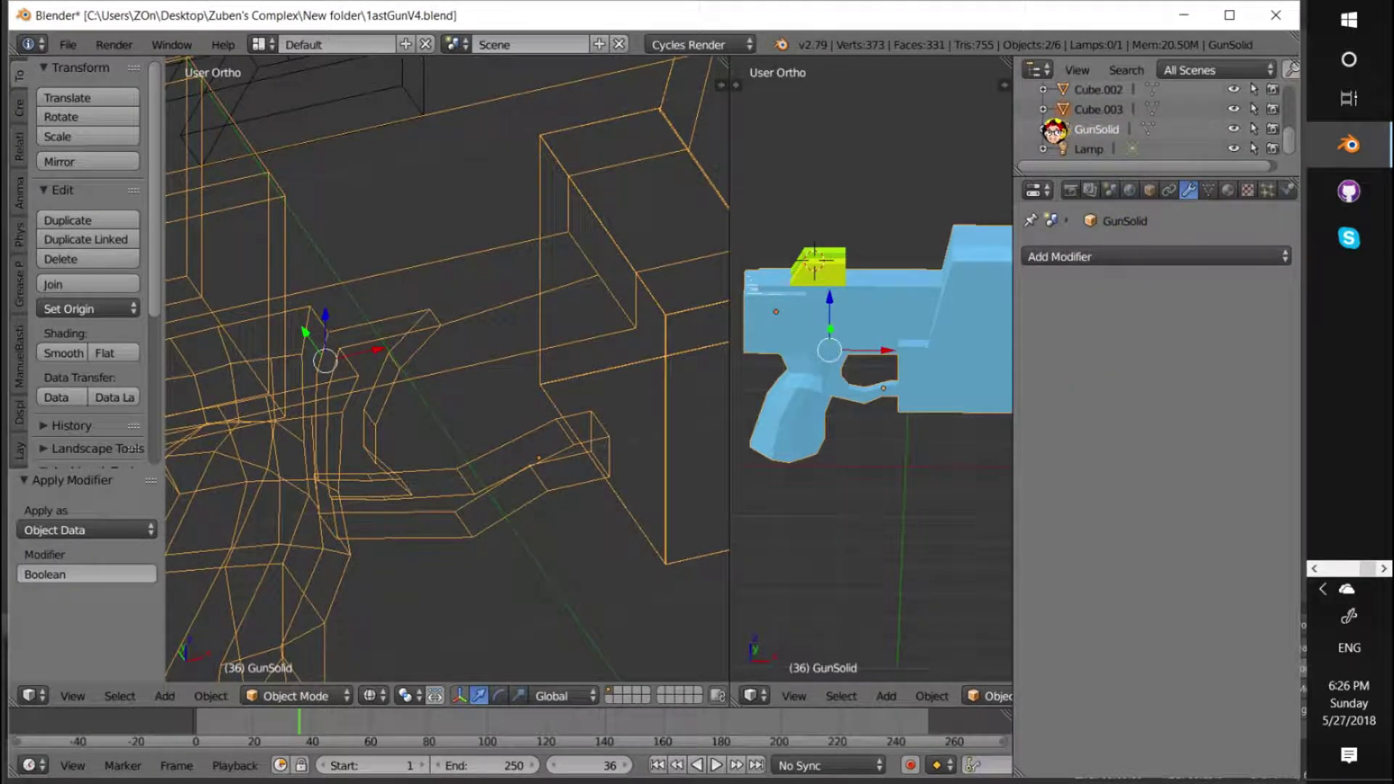
left_click(1214, 112)
right_click(1126, 105)
left_click(1027, 145)
scroll(1002, 301, "up", 3)
scroll(979, 327, "down", 4)
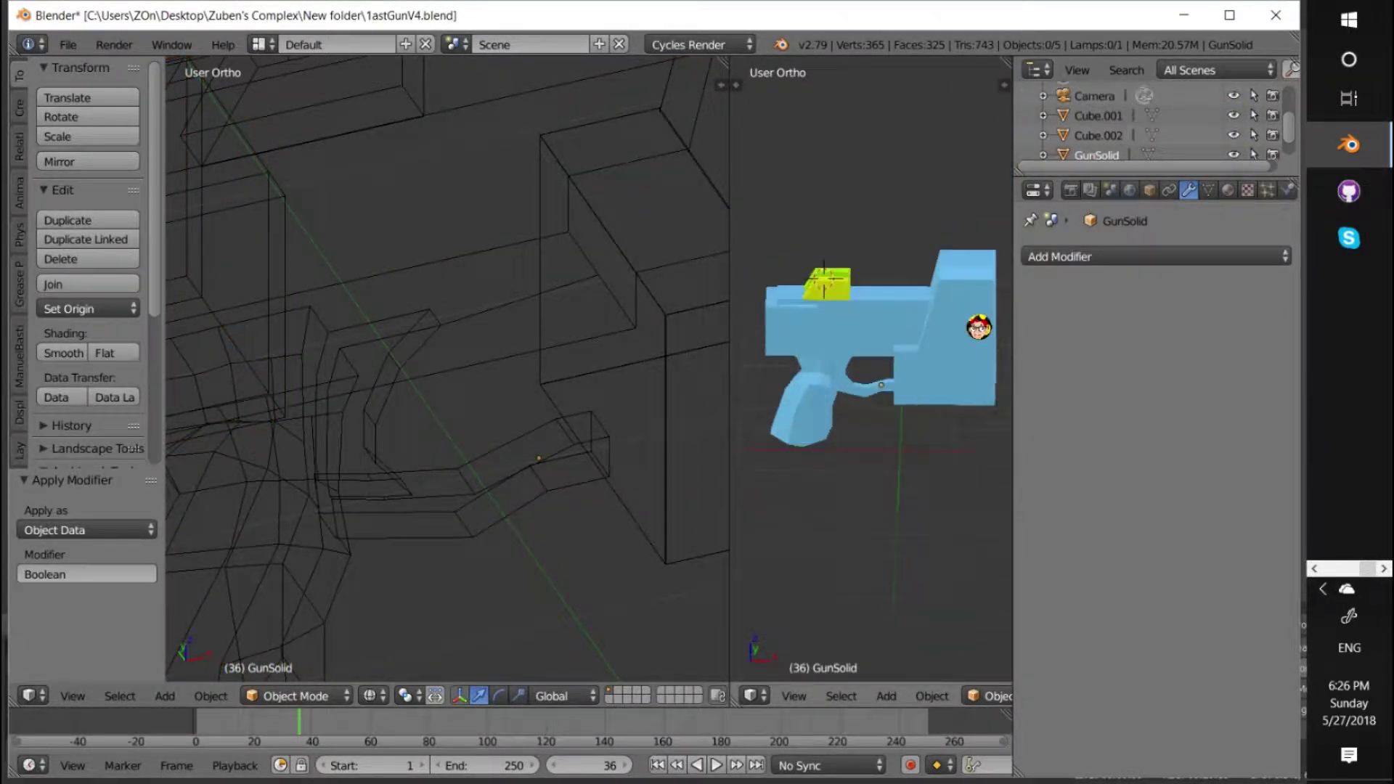
scroll(1111, 148, "down", 1)
scroll(1111, 149, "up", 1)
Add a Boolean modifier to GunSolid set to Union with the yellow sight part Cube.002, and apply it
left_click(1104, 138)
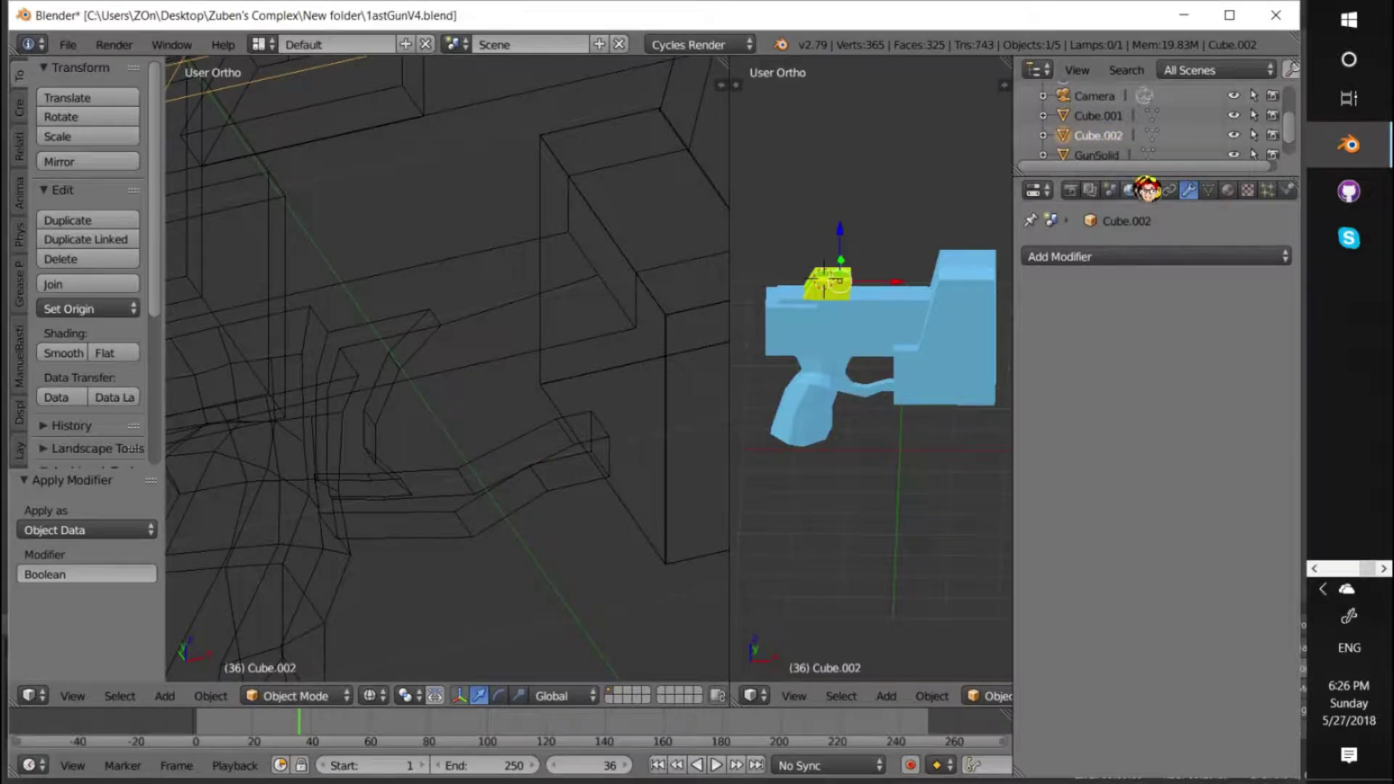
left_click(1098, 155, "ctrl")
left_click(1154, 256)
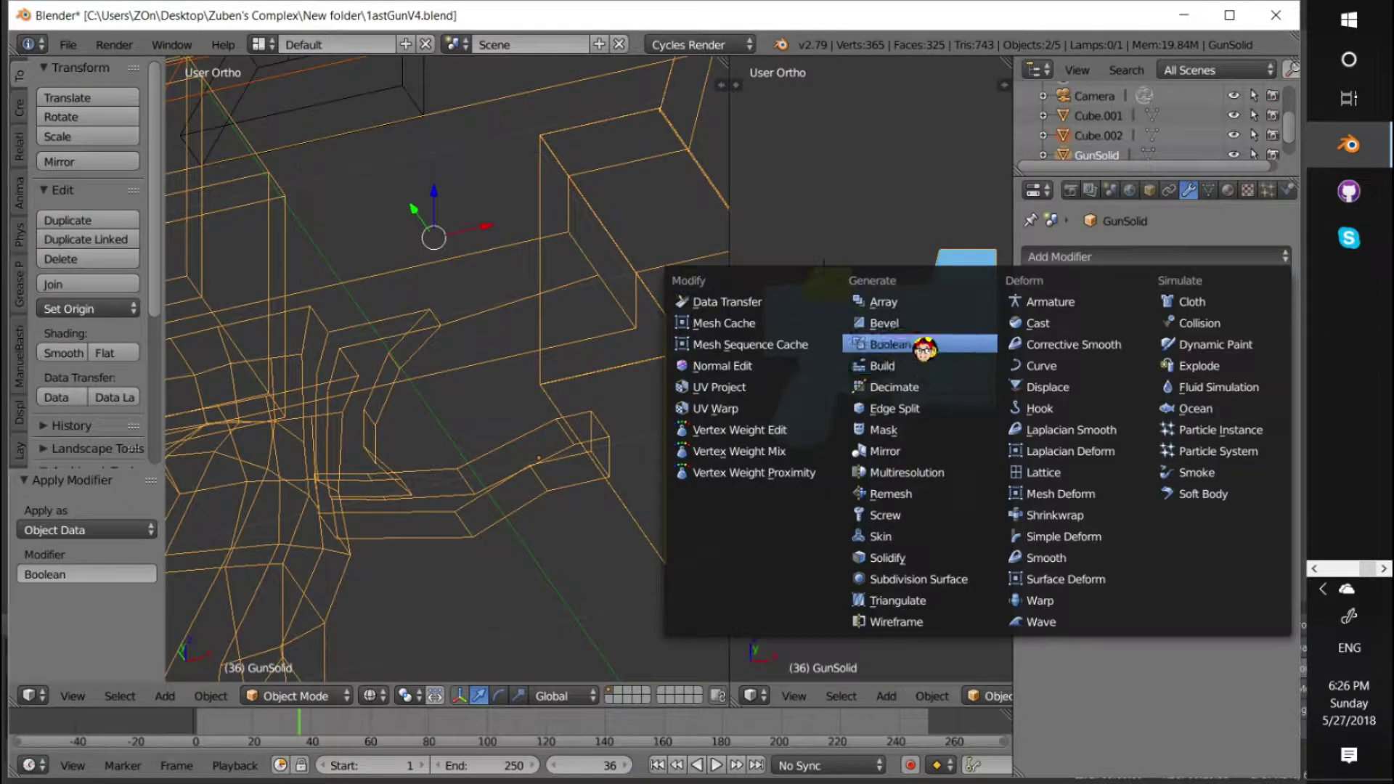
left_click(941, 350)
left_click(1087, 408)
left_click(1074, 392)
left_click(1224, 408)
left_click(1082, 451)
left_click(1088, 359)
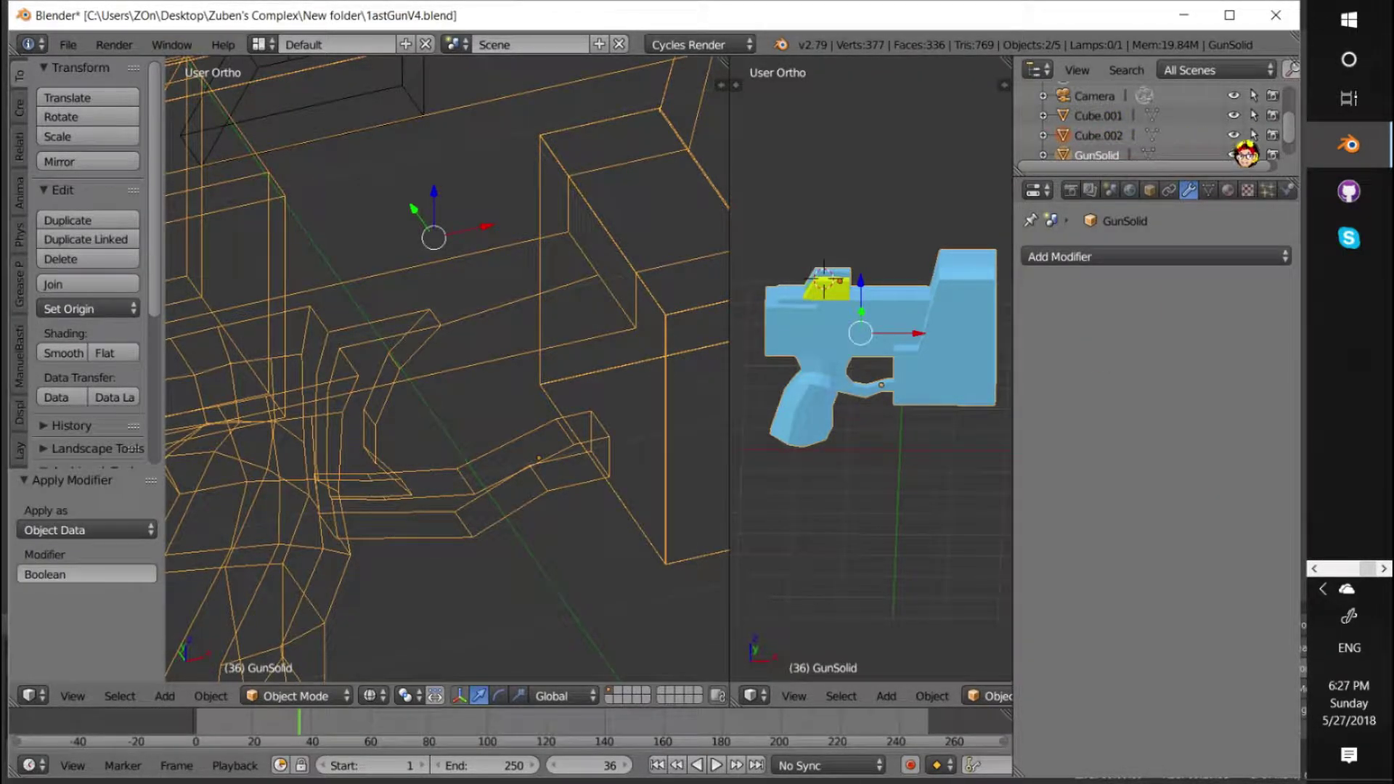
left_click(1243, 135)
Add another Union Boolean modifier to GunSolid with the remaining sight part Cube.001 as its object, and apply it
left_click(1098, 115)
left_click(1097, 155, "ctrl")
left_click(1154, 257)
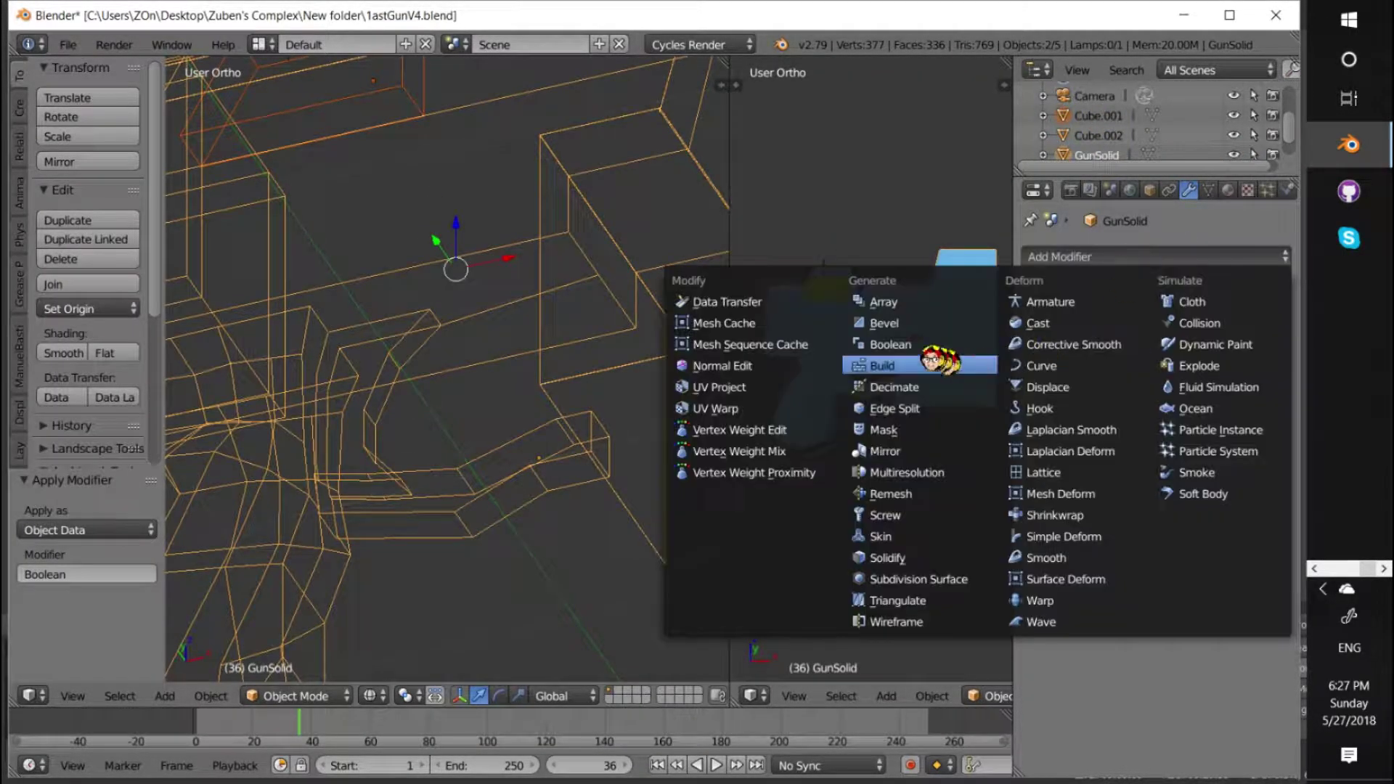
left_click(891, 344)
left_click(1087, 408)
left_click(1091, 363)
left_click(1213, 408)
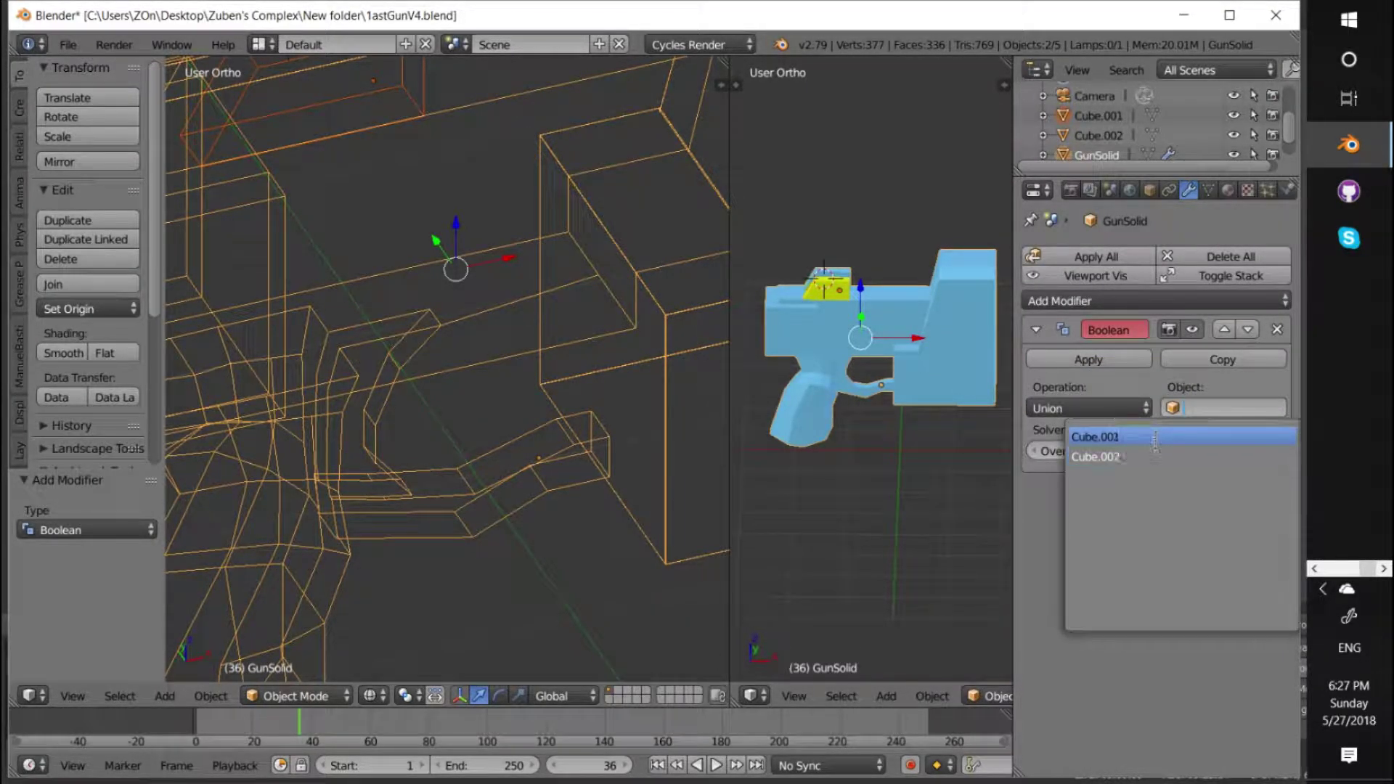
left_click(1169, 438)
left_click(1060, 360)
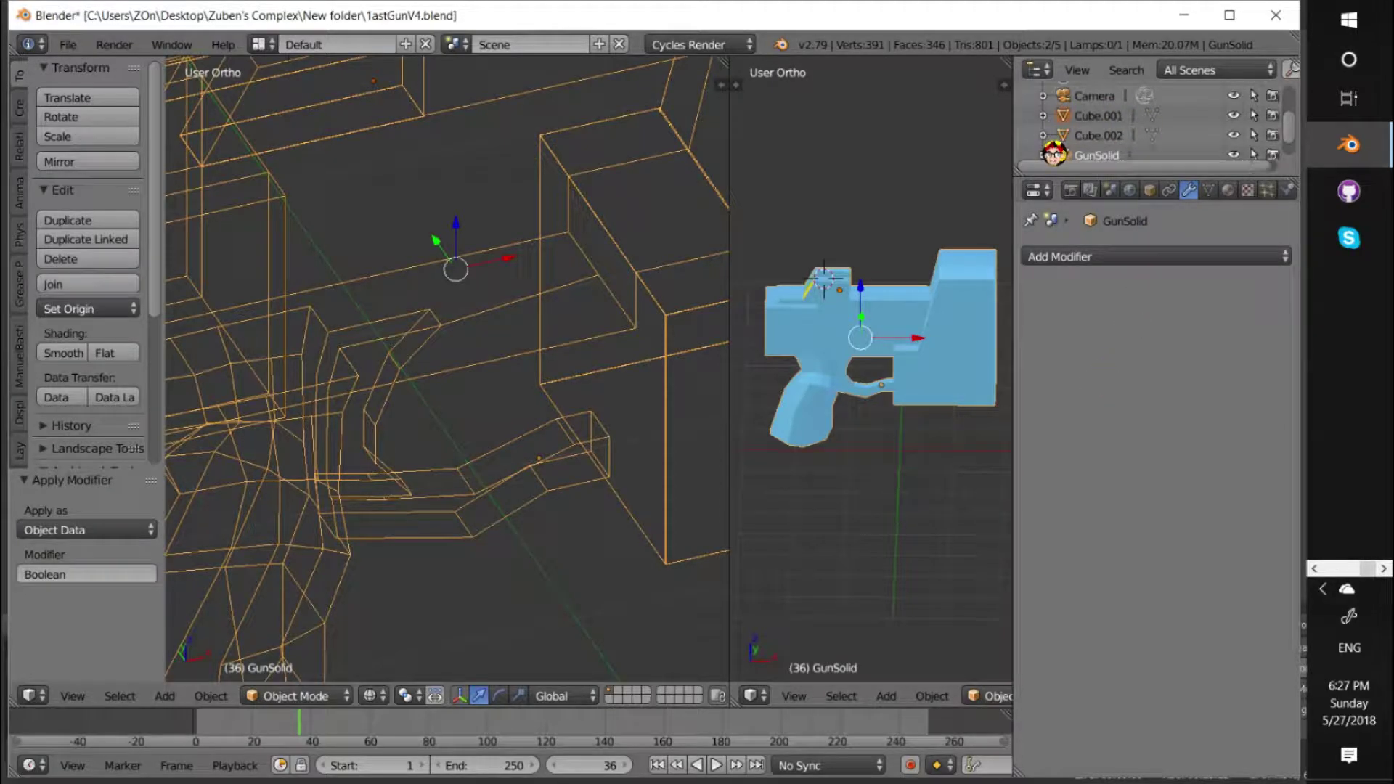
Hide GunSolid and delete the separate Cube.002 sight part
left_click(1235, 154)
left_click(1099, 135)
right_click(1099, 135)
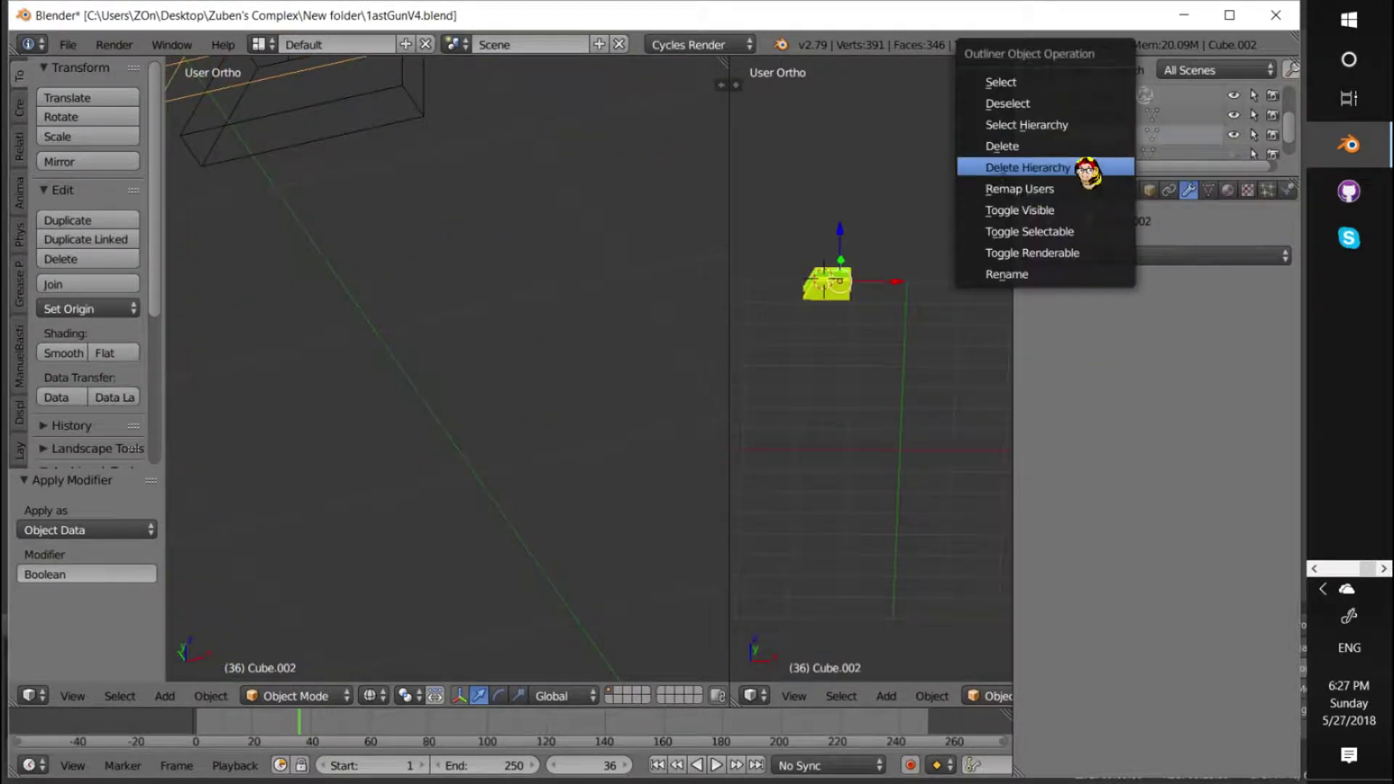
left_click(1111, 144)
left_click(1098, 135)
right_click(1099, 135)
left_click(1114, 103)
scroll(1130, 133, "up", 1)
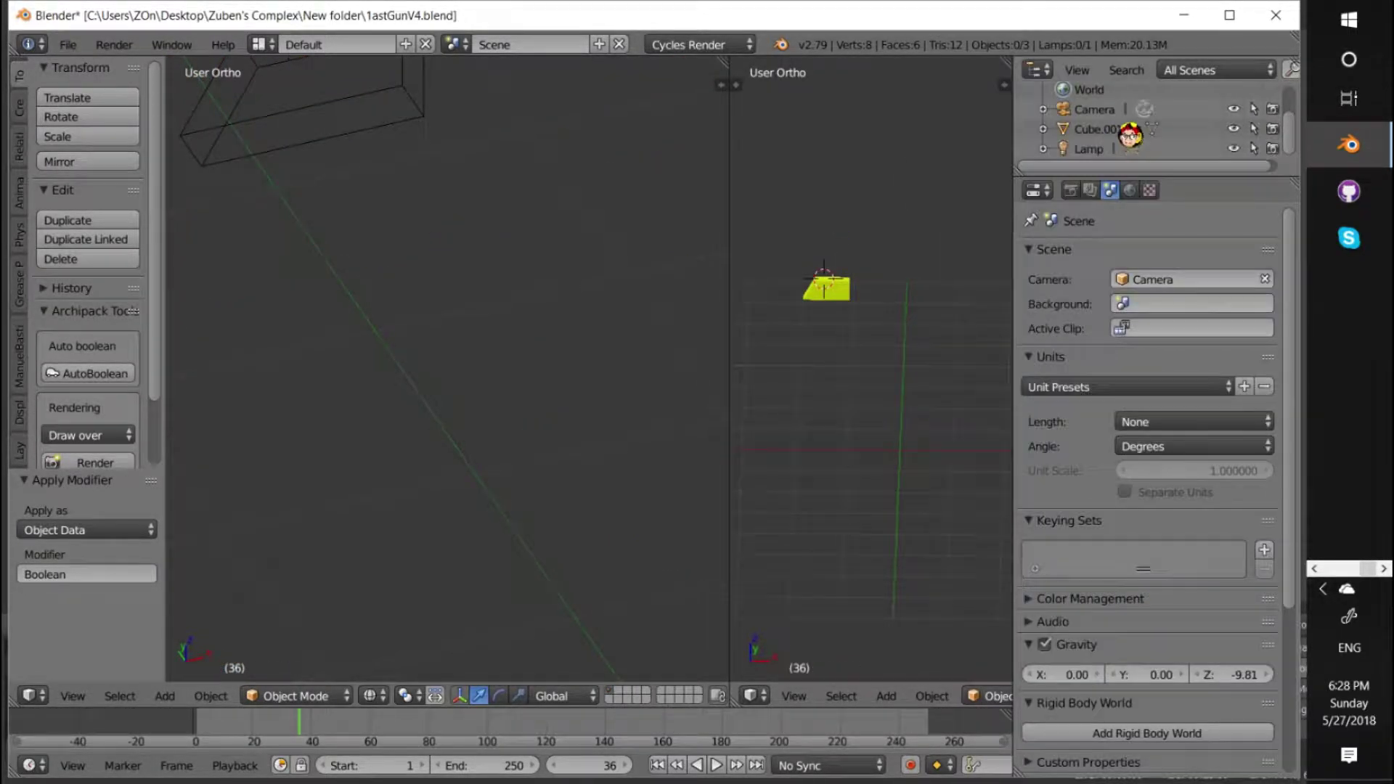
Delete the leftover Cube.001 sight part and unhide all hidden objects
left_click(1120, 130)
right_click(1109, 130)
left_click(1071, 148)
left_click(1095, 131)
key("alt+h")
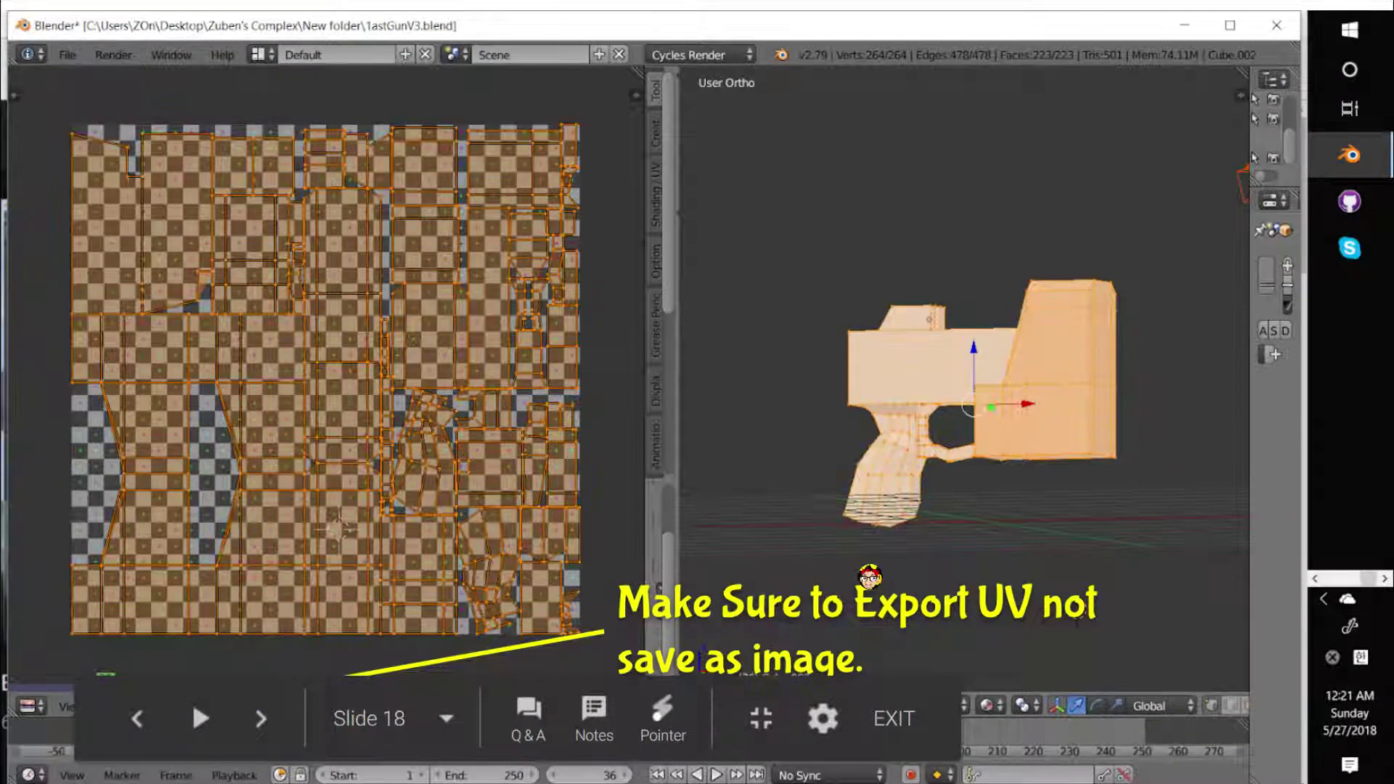
key("Right")
key("Right")
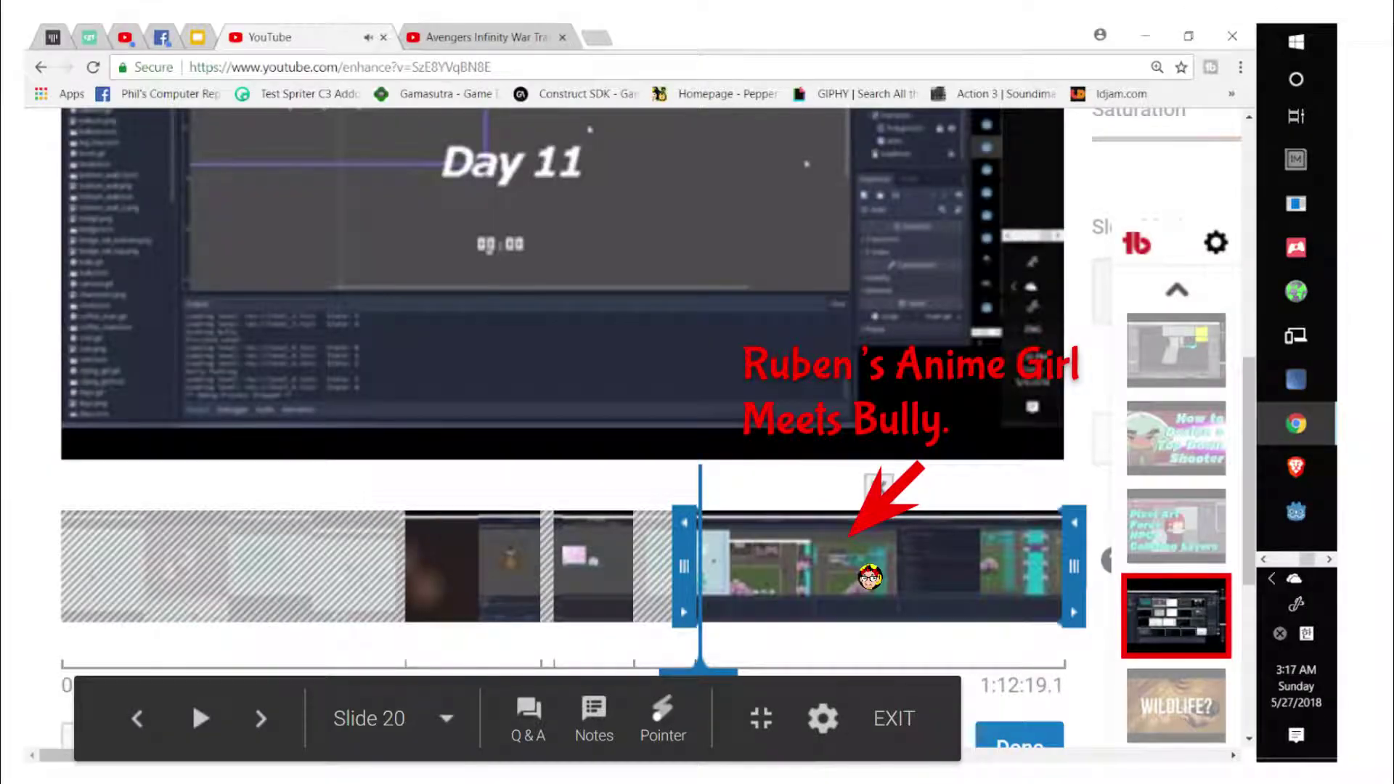
key("Right")
key("Right")
key("Left")
key("Left")
key("Right")
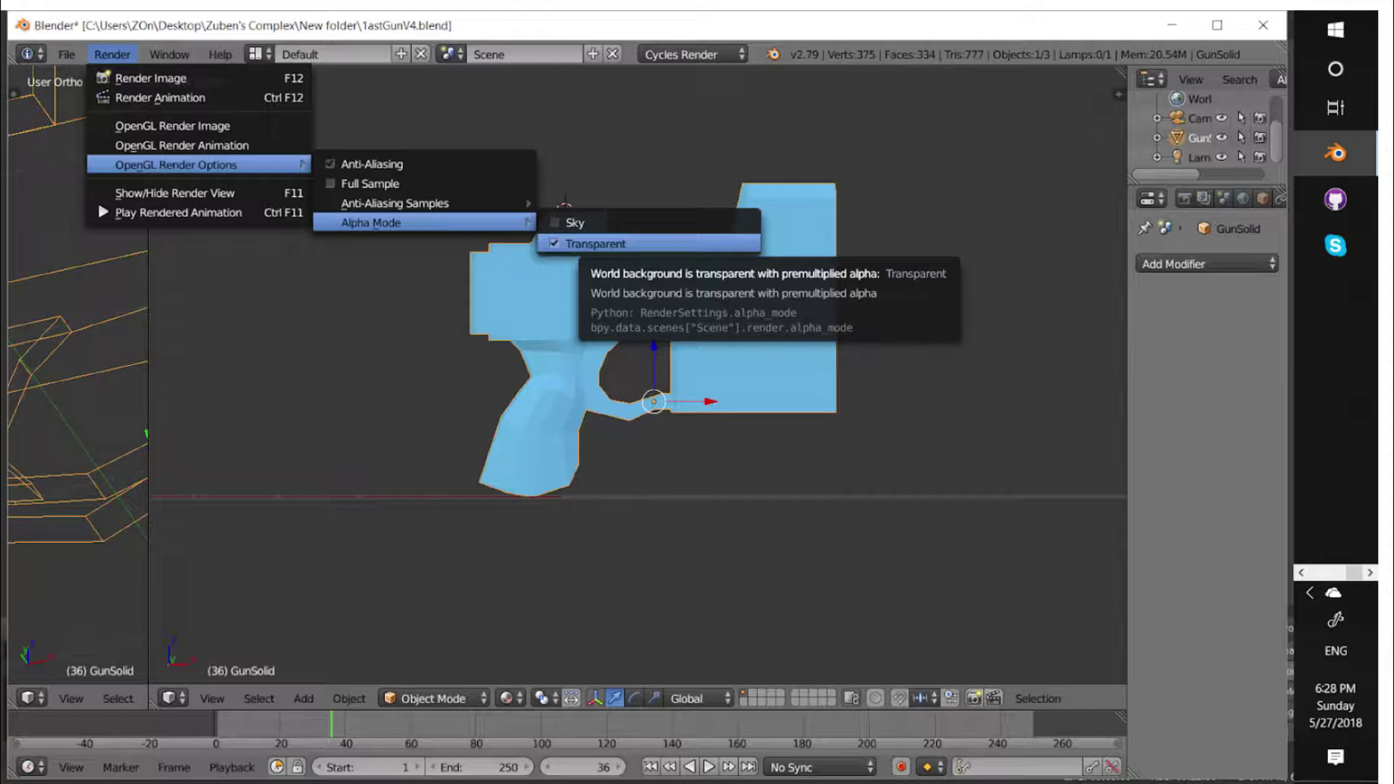
key("Right")
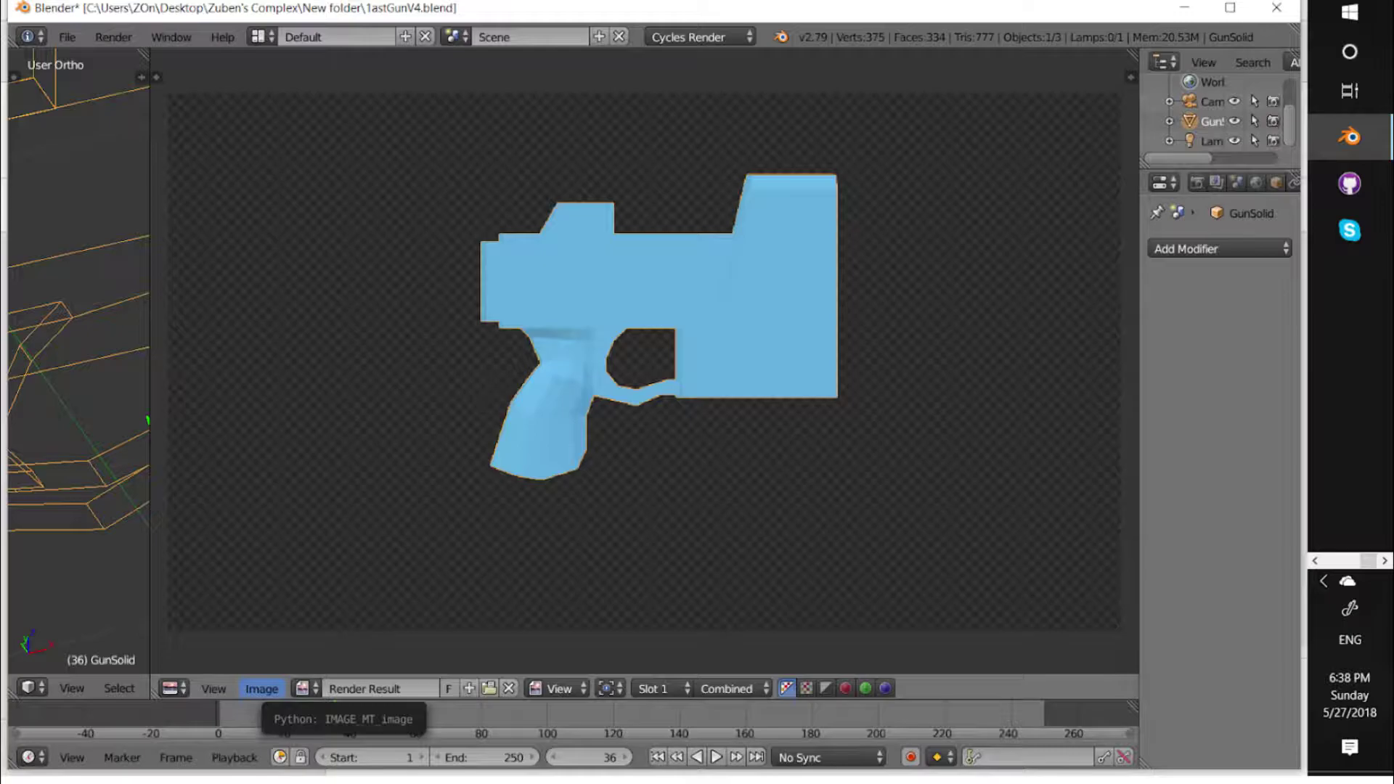
key("Right")
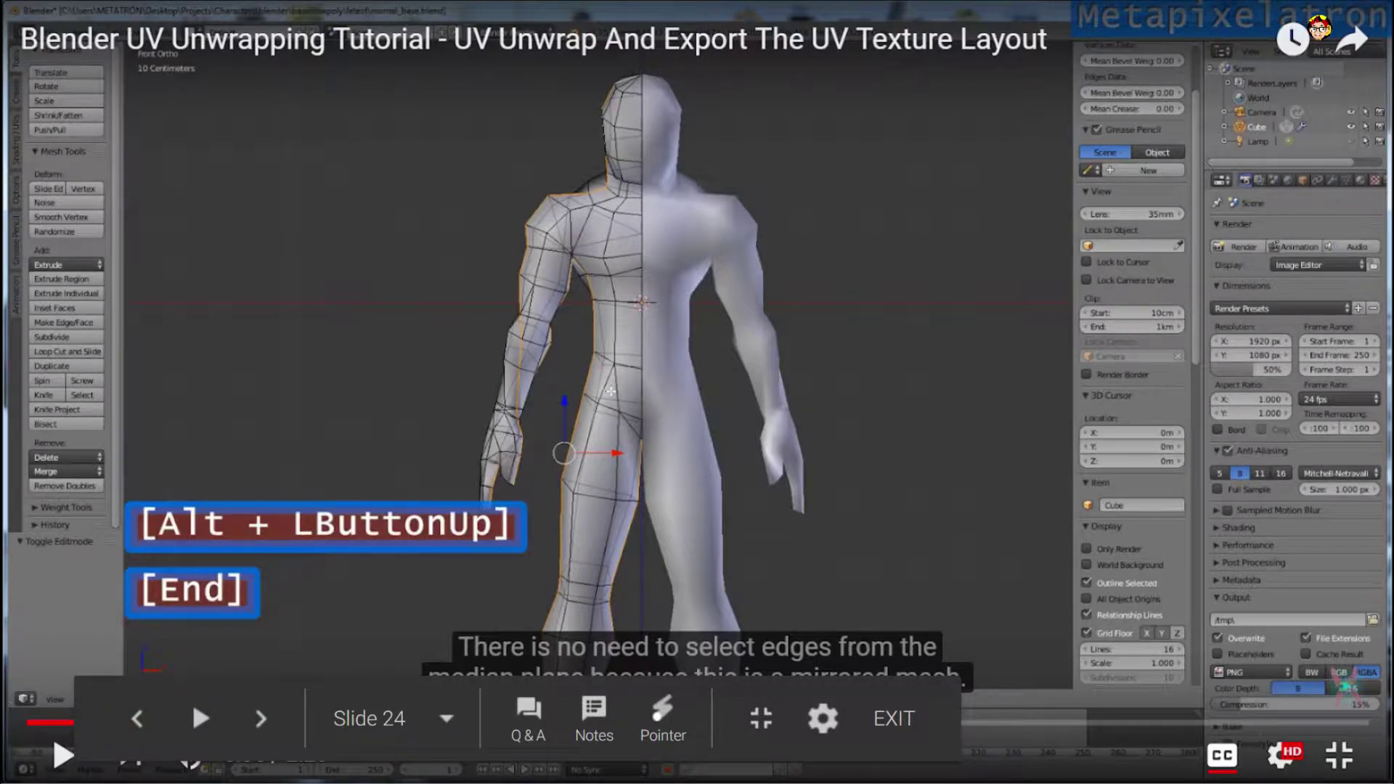
key("Right")
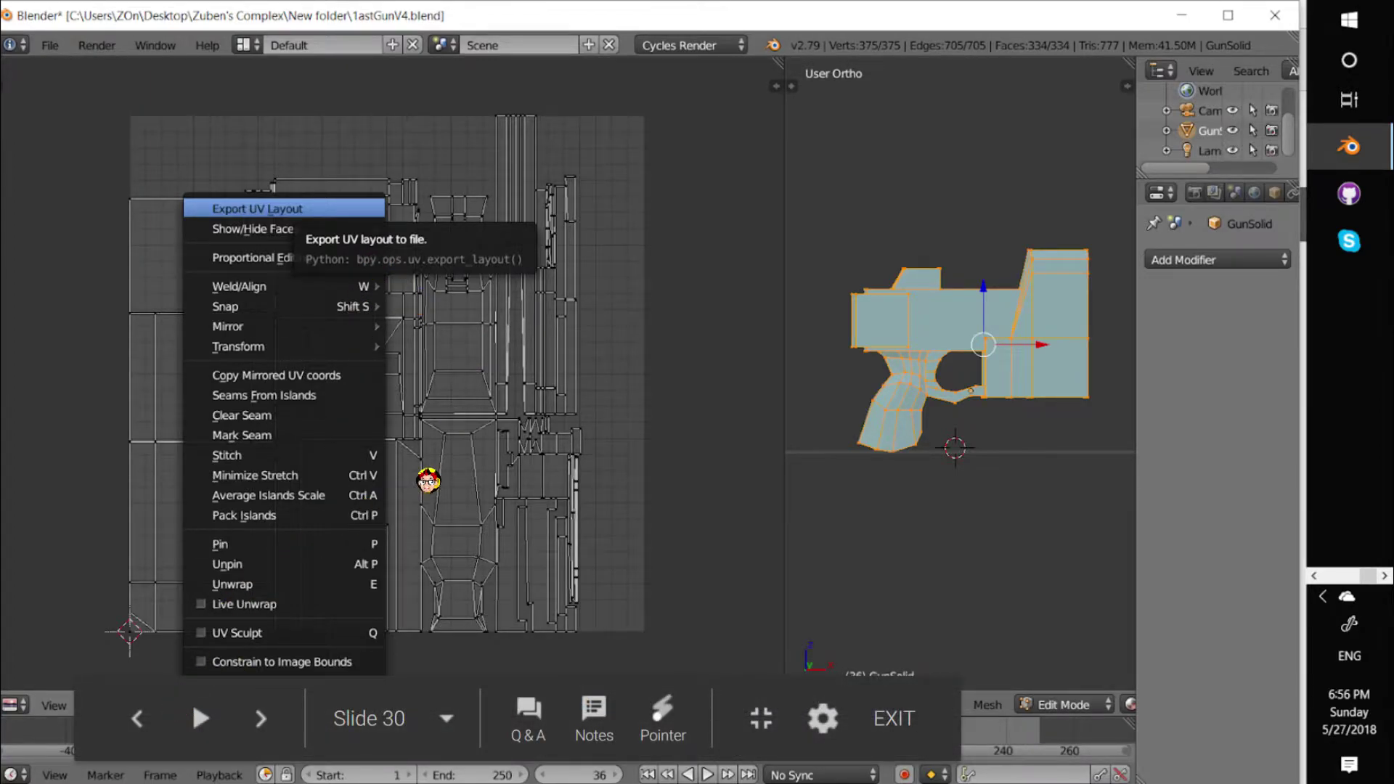
left_click(326, 209)
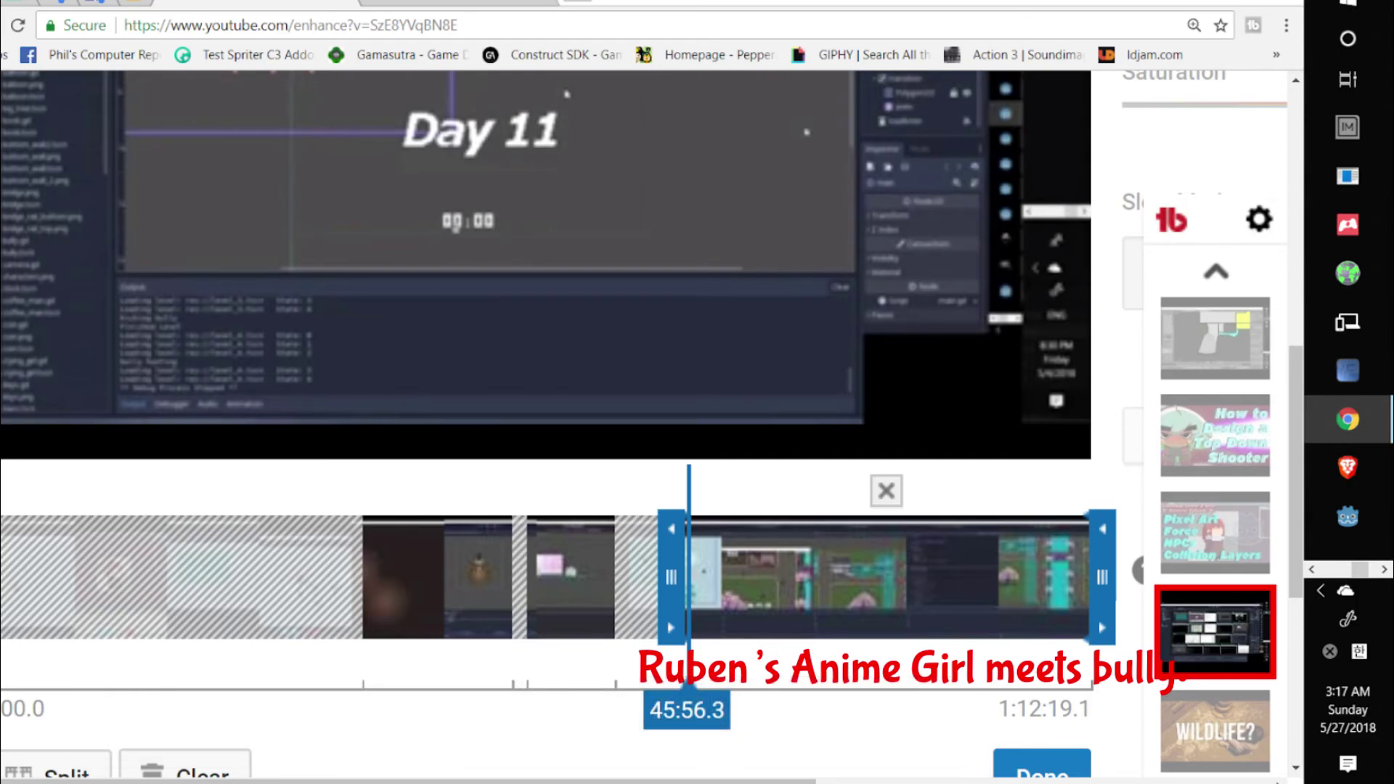
key("Escape")
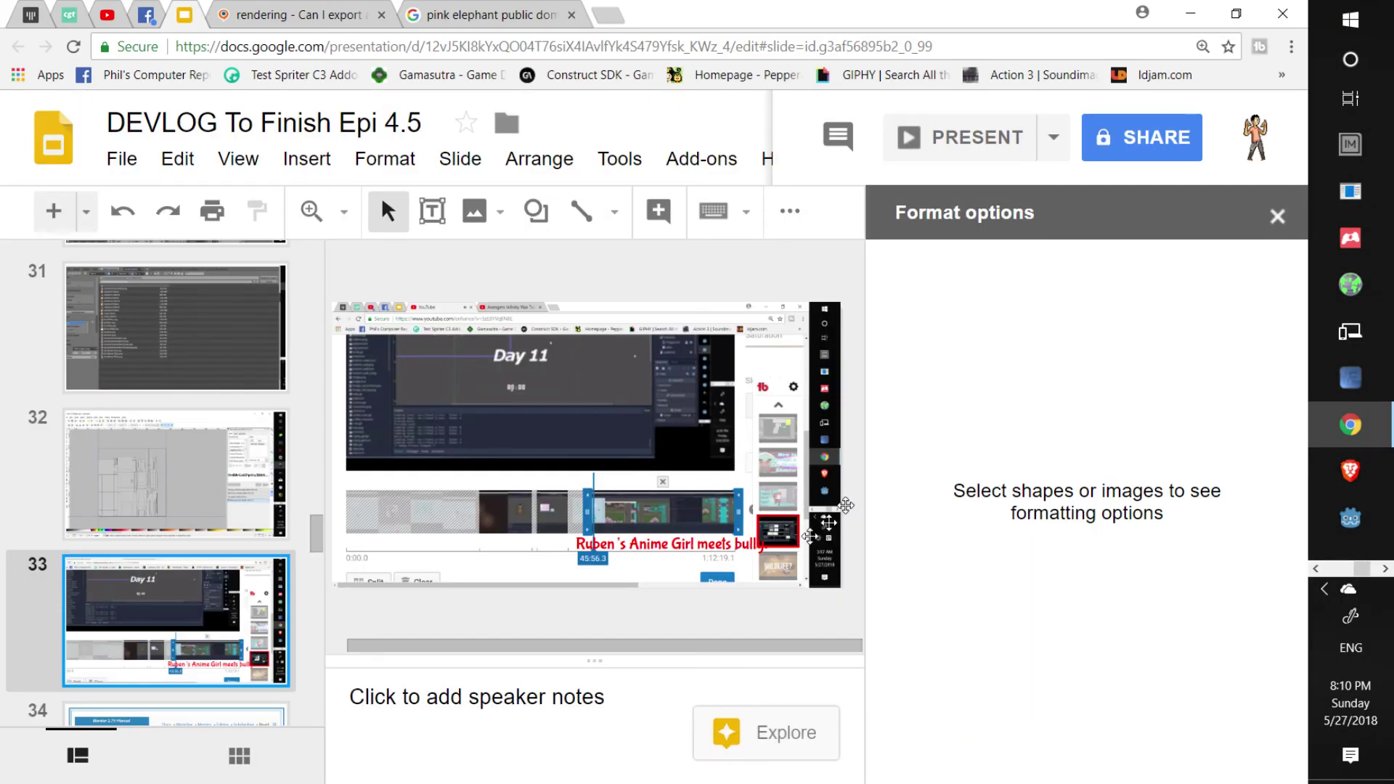
key("alt+Tab")
key("alt+Tab")
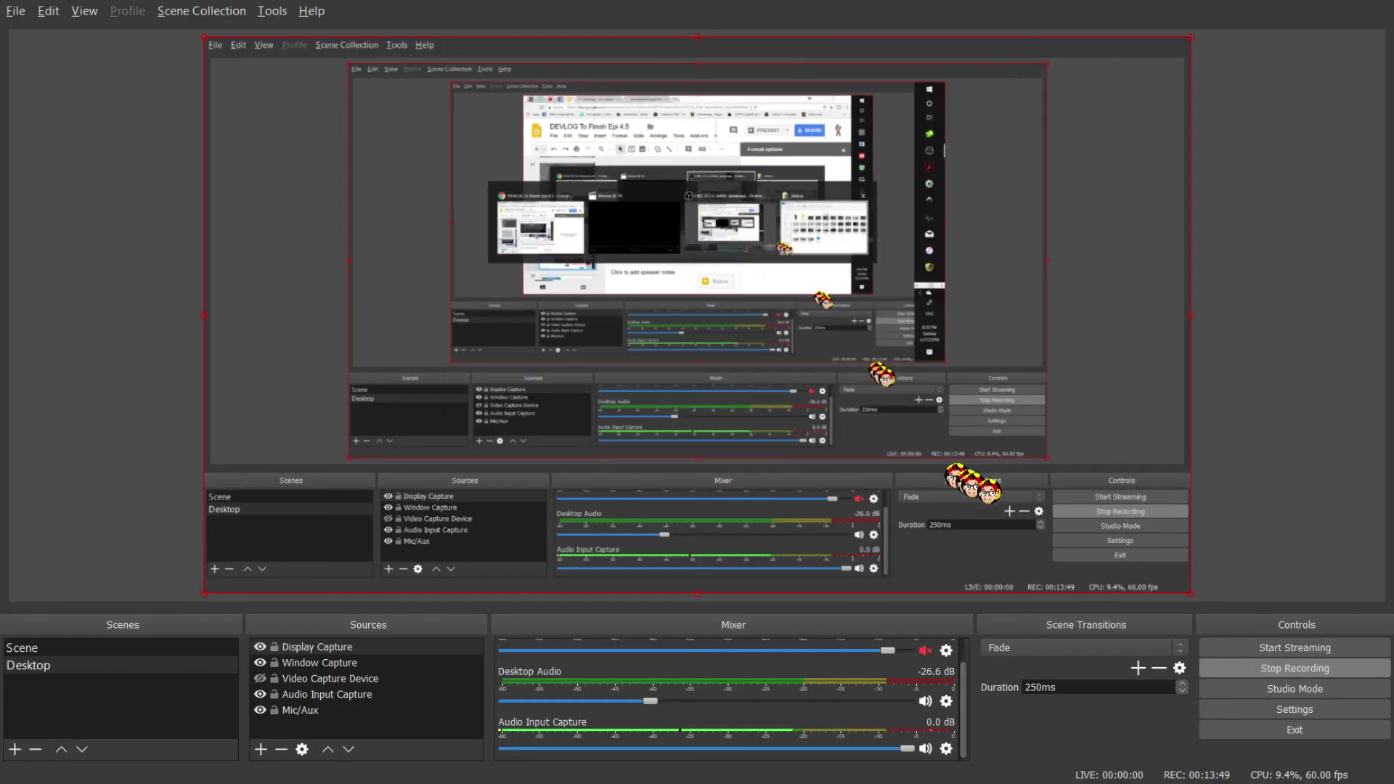